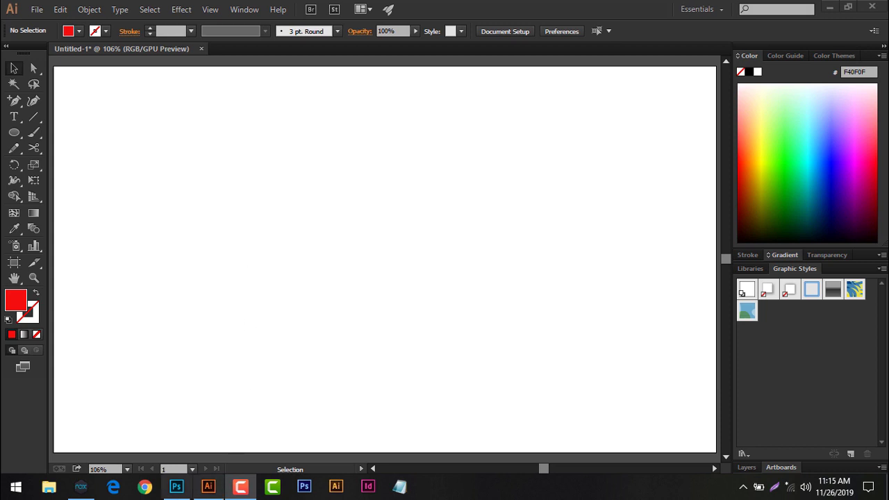
Step: Switch from Illustrator to the Photoshop document with its single Layer 0
left_click(176, 486)
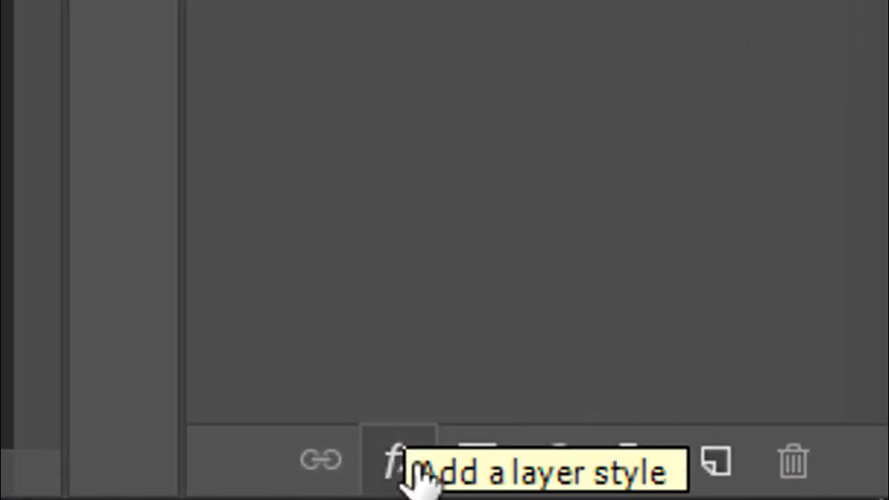
left_click(395, 460)
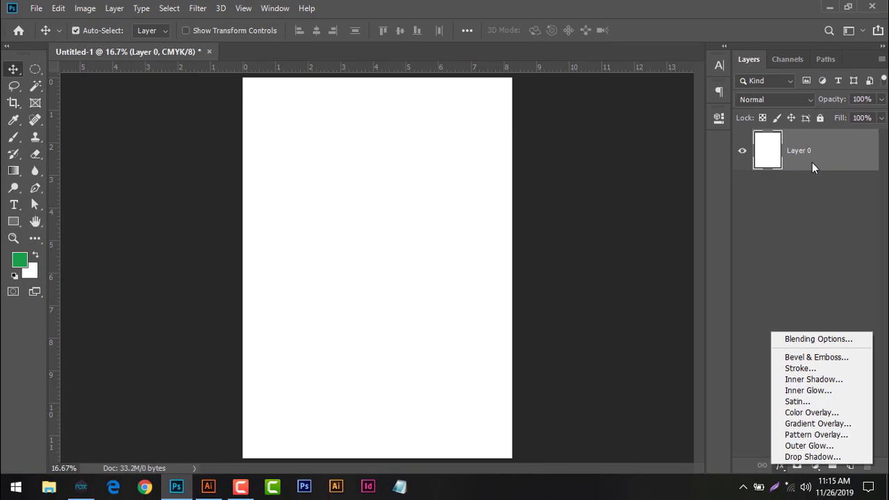
left_click(798, 156)
right_click(797, 155)
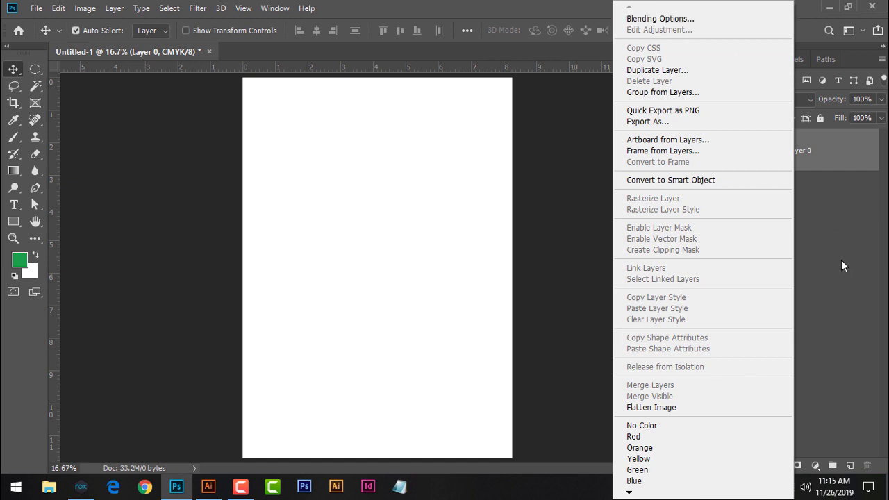
left_click(862, 319)
left_click(779, 464)
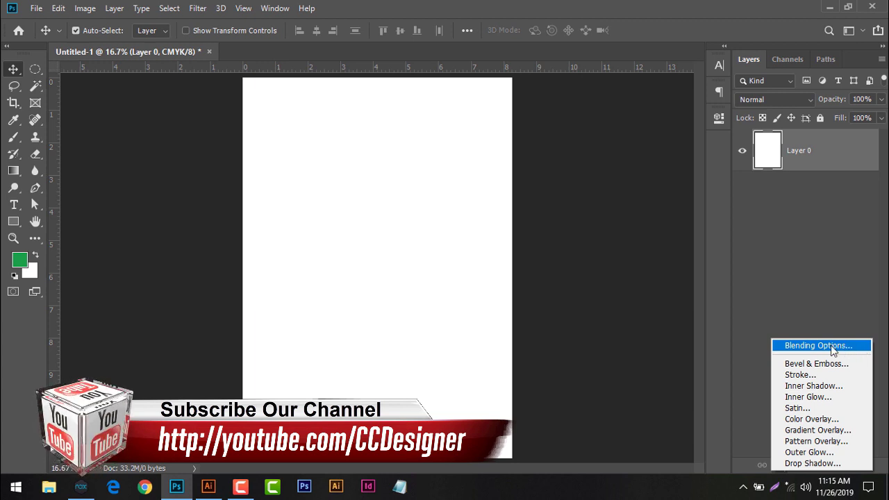
left_click(842, 354)
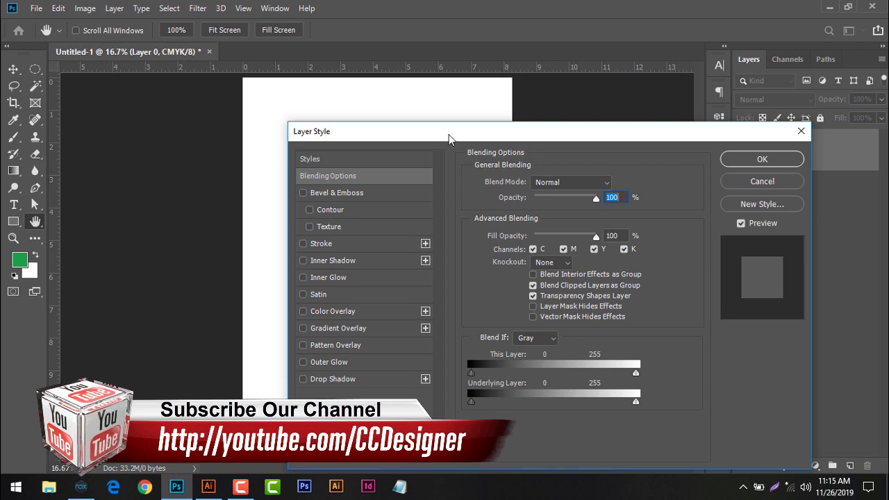
left_click_drag(455, 132, 501, 62)
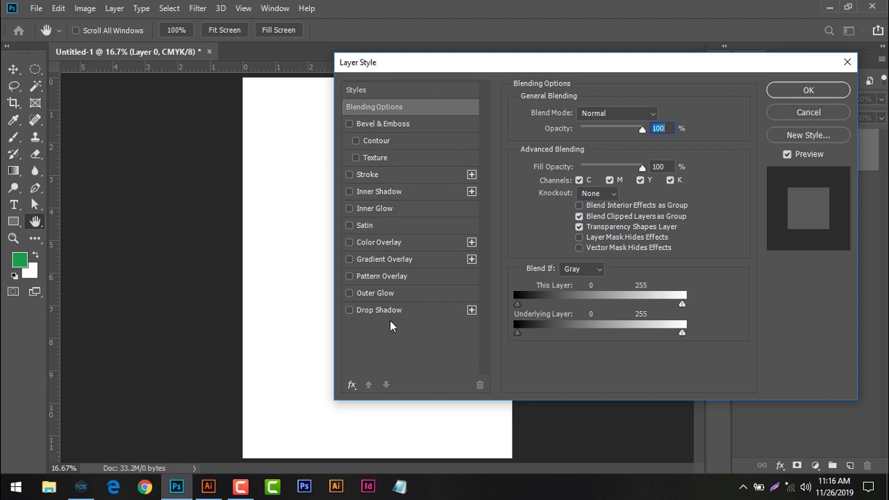
left_click(837, 113)
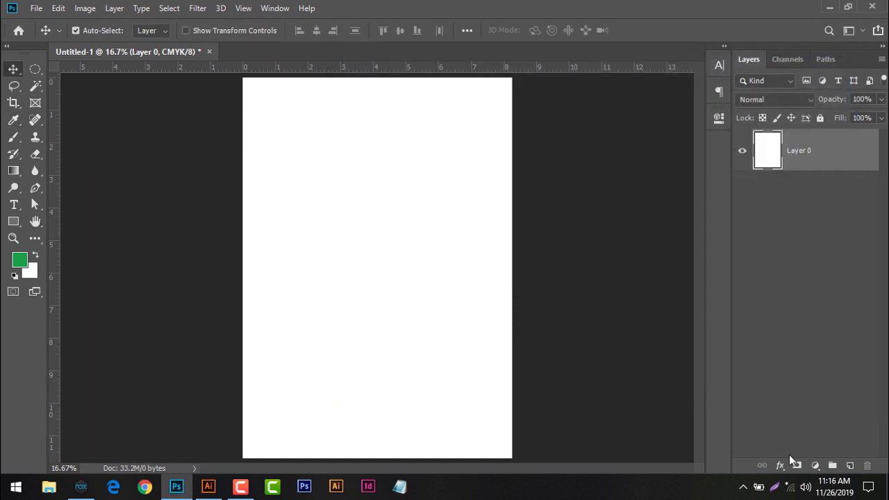
Step: Open the Stroke layer style for Layer 0 and cancel it without applying
left_click(780, 467)
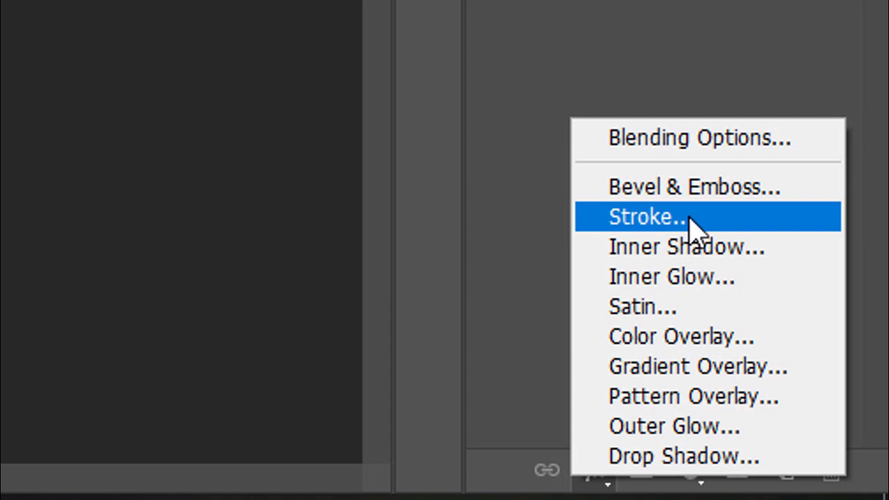
left_click(656, 184)
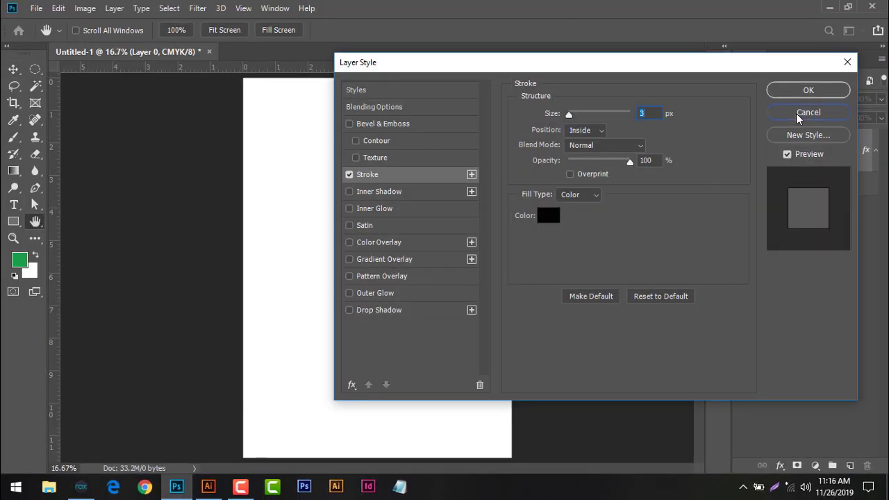
left_click(804, 114)
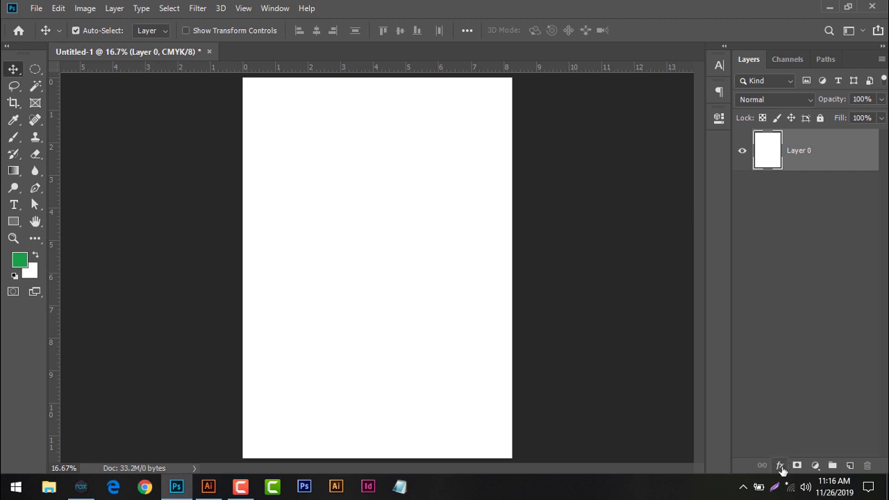
Step: Reopen and close the layer styles list, then return to Illustrator
left_click(781, 466)
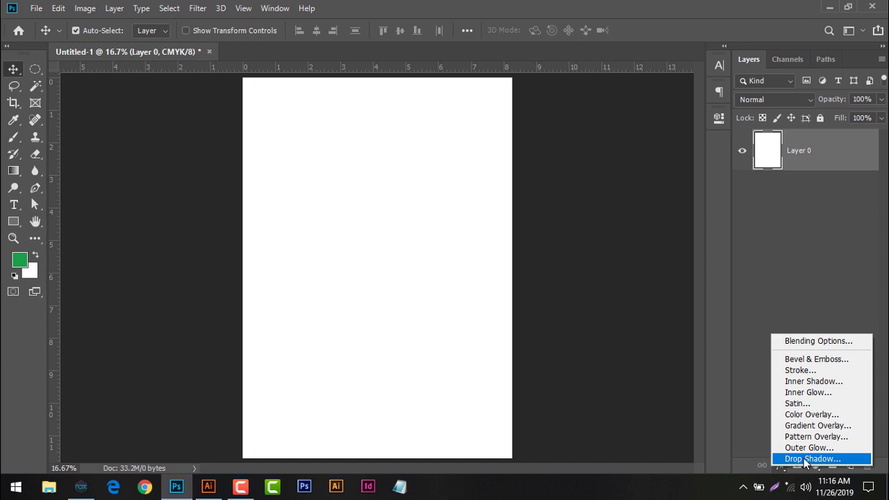
left_click(761, 397)
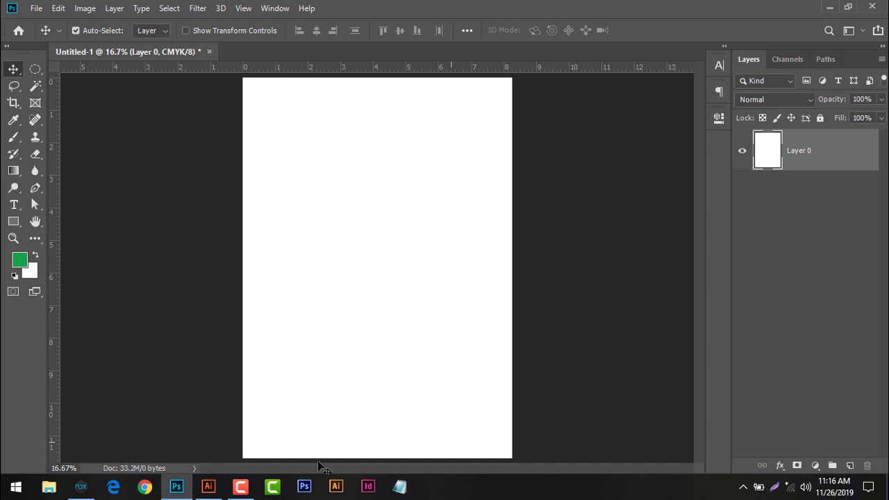
left_click(206, 486)
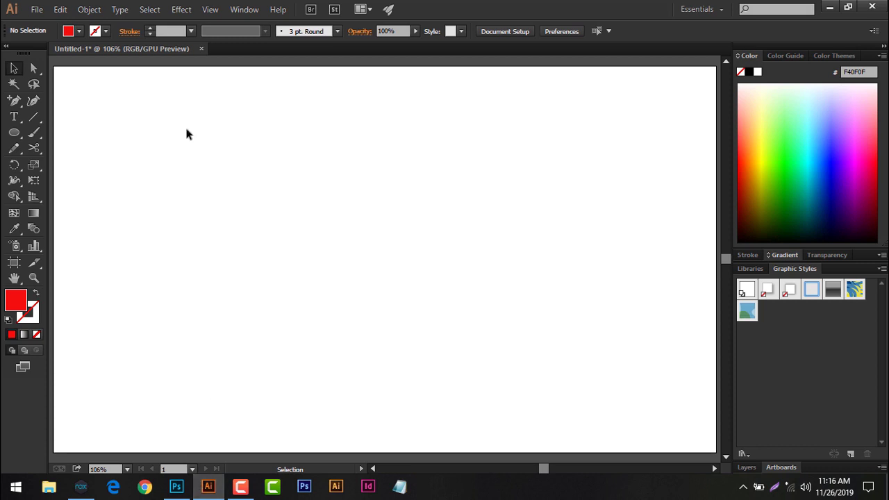
Step: Show the Appearance panel from the Window menu and dock it beside Graphic Styles
left_click(238, 11)
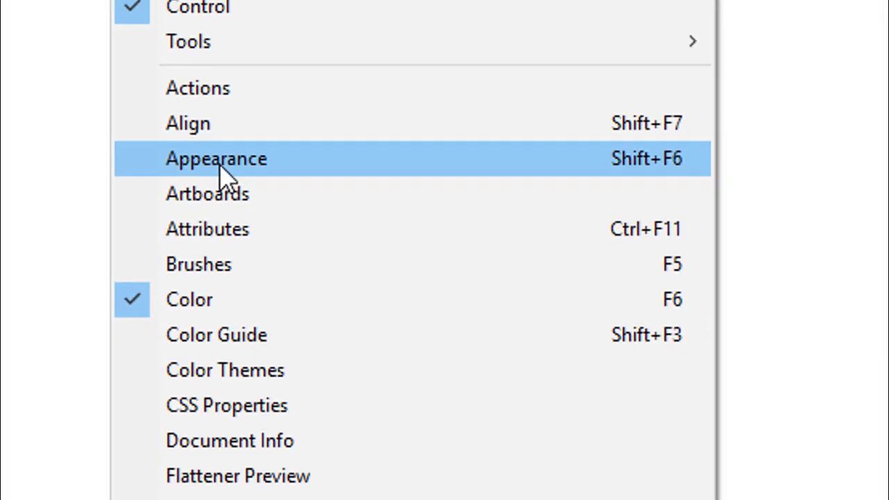
left_click(310, 153)
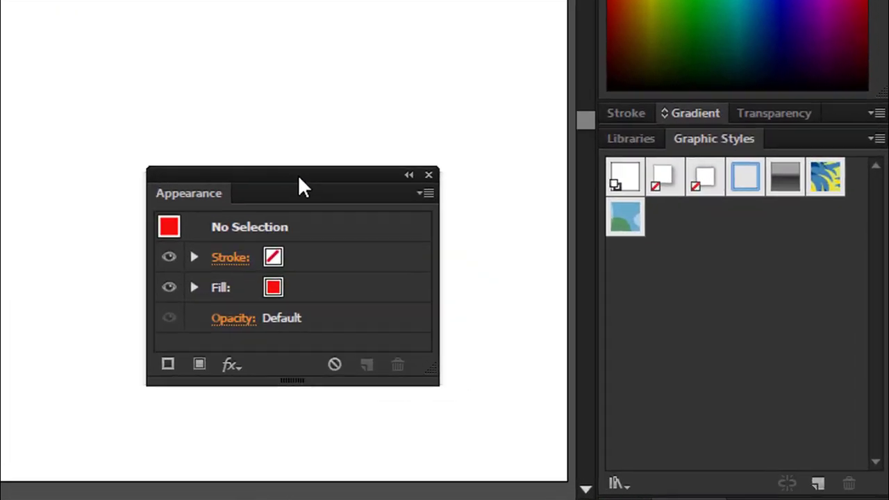
left_click_drag(573, 293, 587, 217)
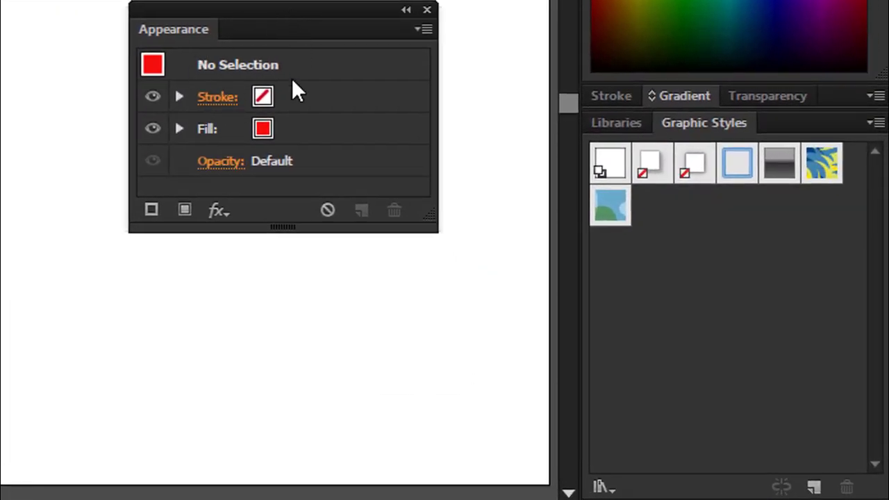
mouse_move(280, 8)
left_mouse_down()
mouse_move(318, 62)
mouse_move(712, 135)
left_mouse_up()
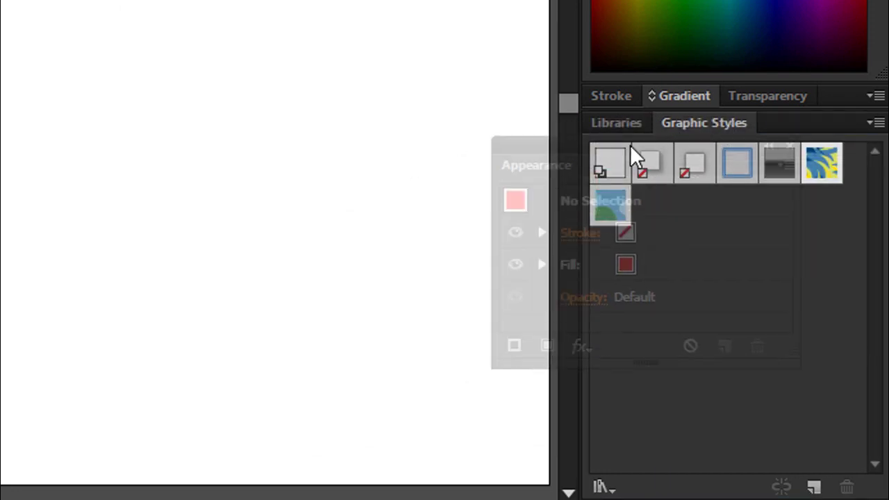
mouse_move(716, 143)
left_mouse_down()
mouse_move(623, 136)
mouse_move(715, 116)
left_mouse_up()
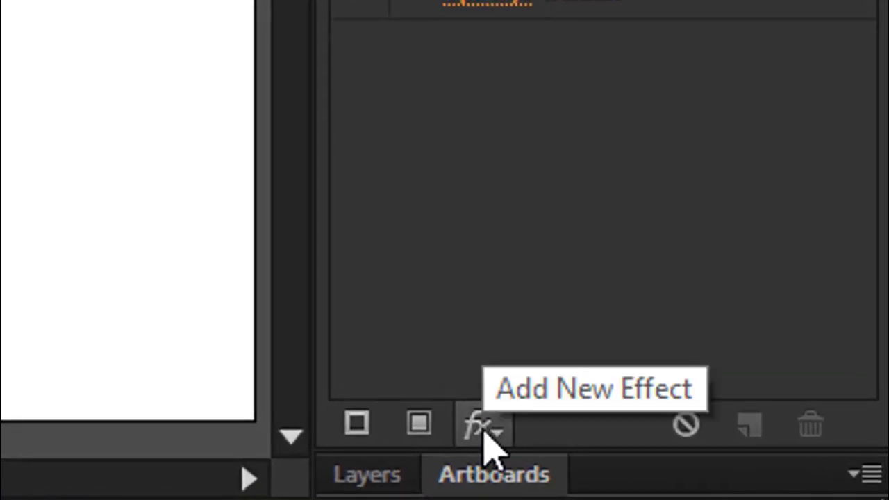
Step: Browse the effects list and Photoshop's layer styles, then return to Illustrator
left_click(485, 429)
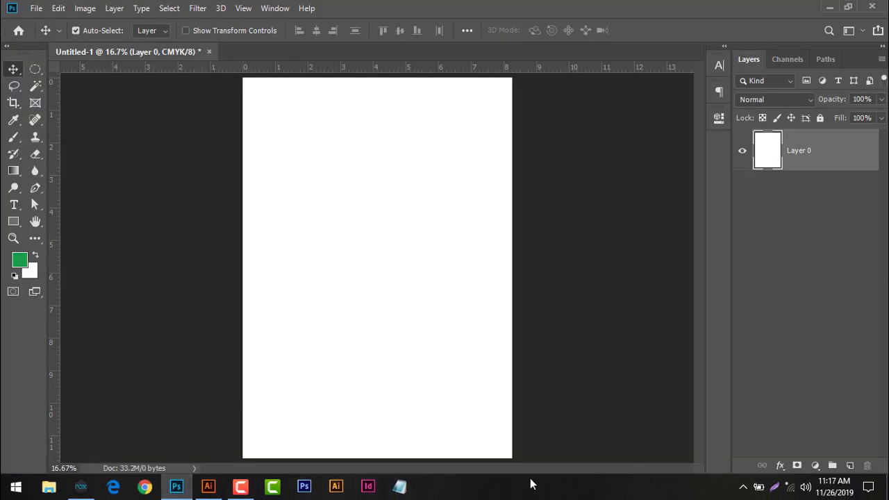
left_click(781, 467)
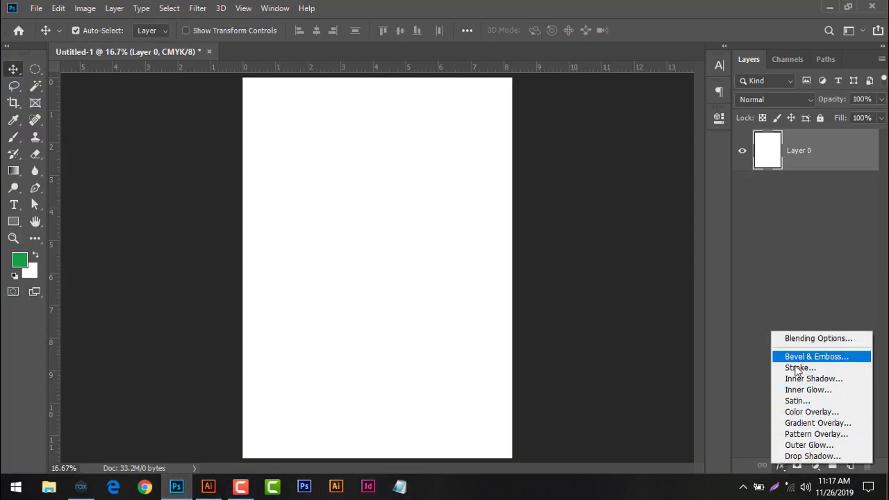
left_click(208, 486)
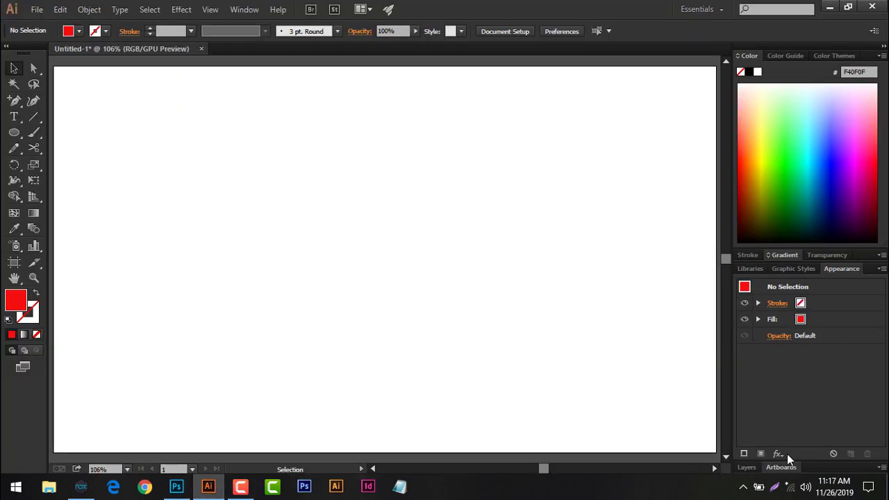
Step: Browse the Appearance panel's fx effects list, then pick the Ellipse tool
left_click(778, 454)
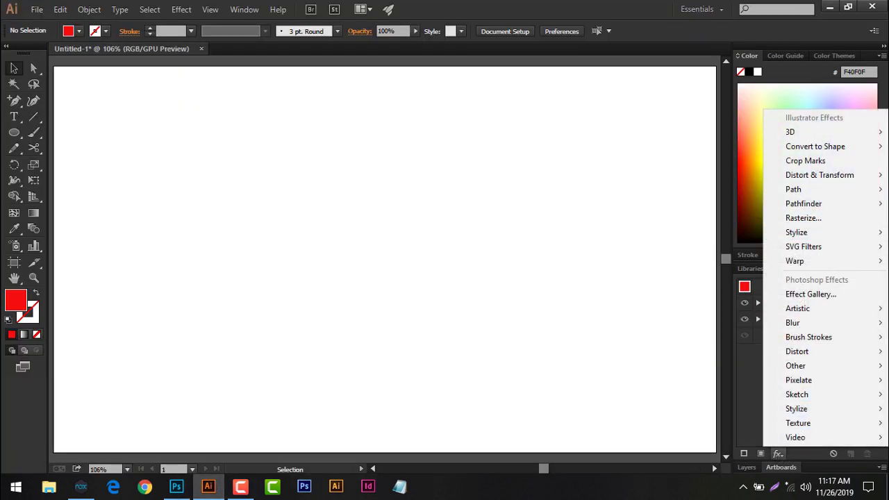
left_click(13, 138)
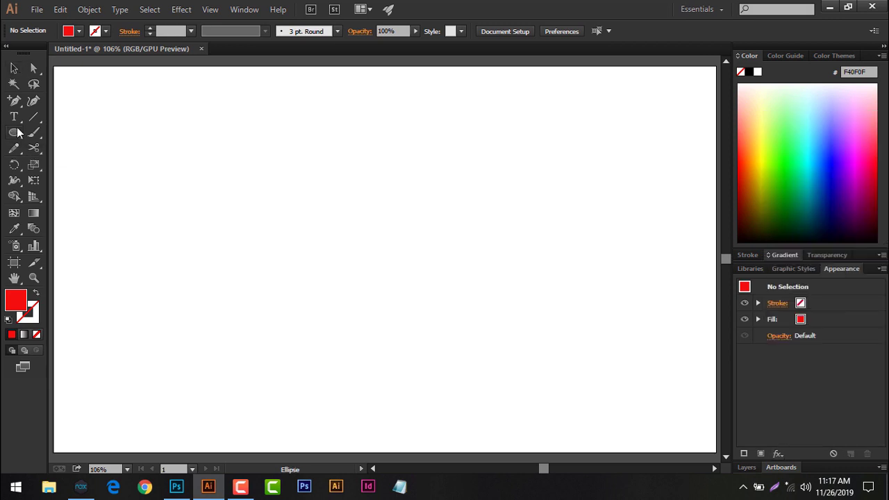
Step: Draw a red circle on the left of the artboard and a square to its right
left_click_drag(19, 134, 86, 163)
mouse_move(143, 141)
left_mouse_down()
mouse_move(246, 258)
mouse_move(264, 258)
left_mouse_up()
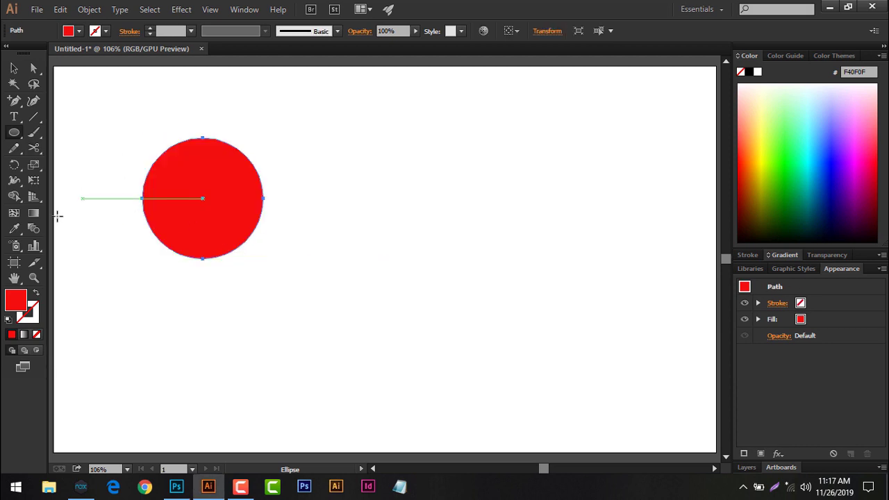
mouse_move(14, 133)
left_mouse_down()
mouse_move(83, 160)
mouse_move(80, 132)
left_mouse_up()
mouse_move(385, 138)
left_mouse_down()
mouse_move(574, 221)
mouse_move(516, 130)
mouse_move(530, 167)
mouse_move(517, 154)
left_mouse_up()
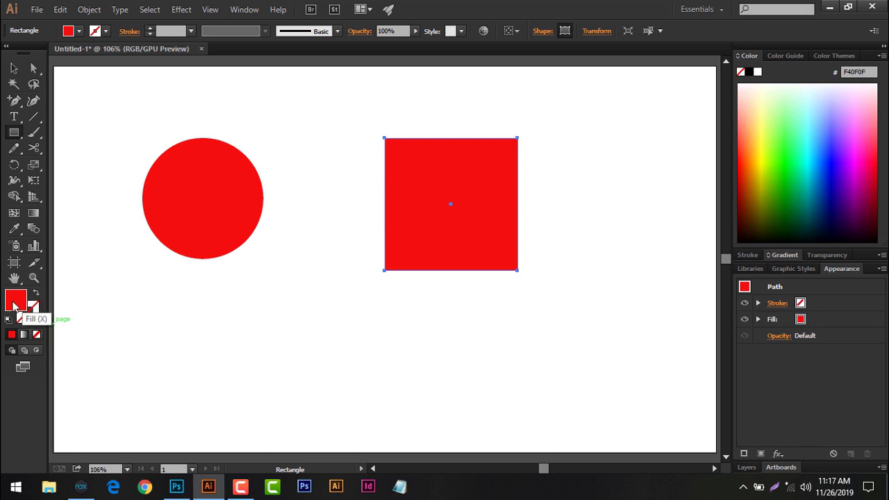
Step: Fill the square with black (000000) in the Color Picker
double_click(14, 301)
left_click_drag(504, 290, 481, 294)
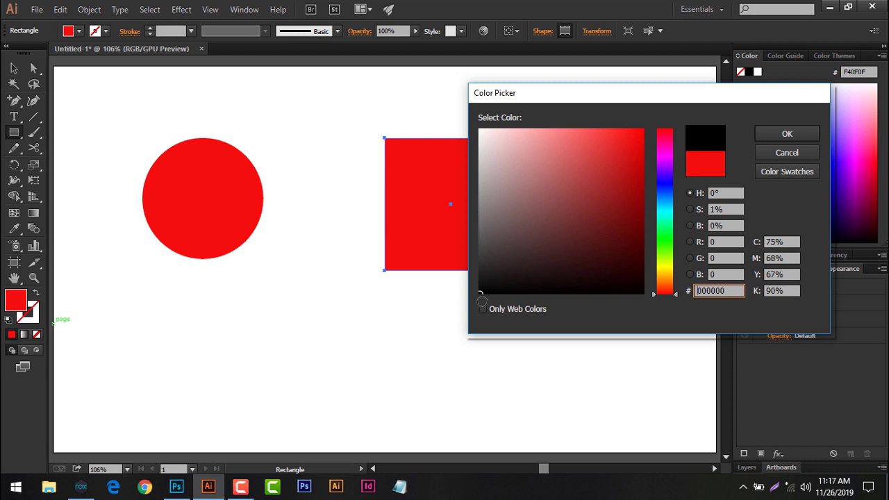
left_click(787, 133)
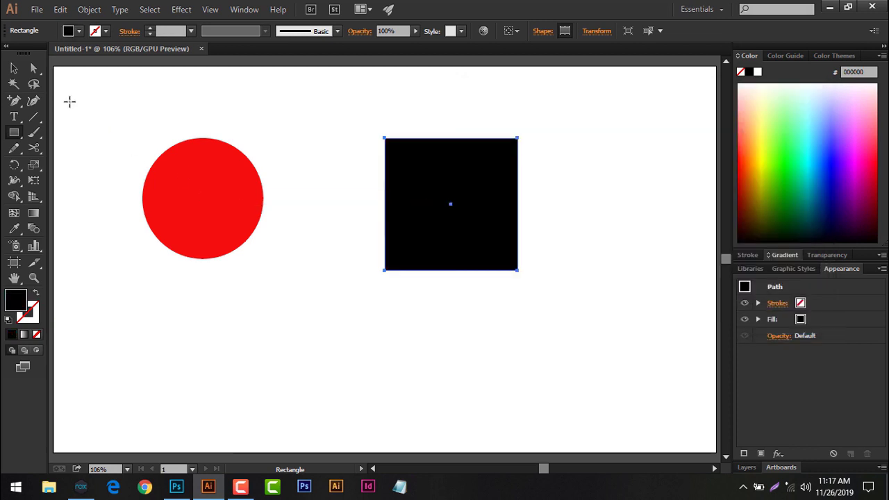
left_click(14, 70)
Step: Make the circle an unfilled outline with a black 5 pt stroke
left_click(209, 239)
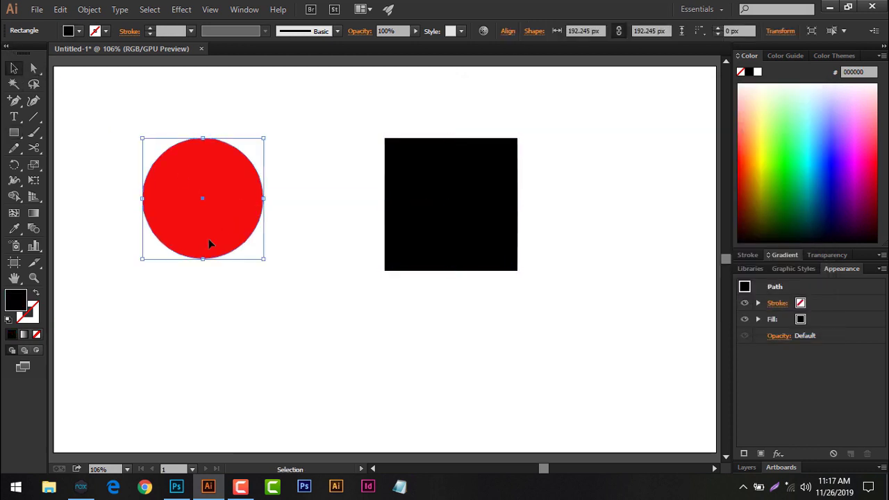
double_click(17, 309)
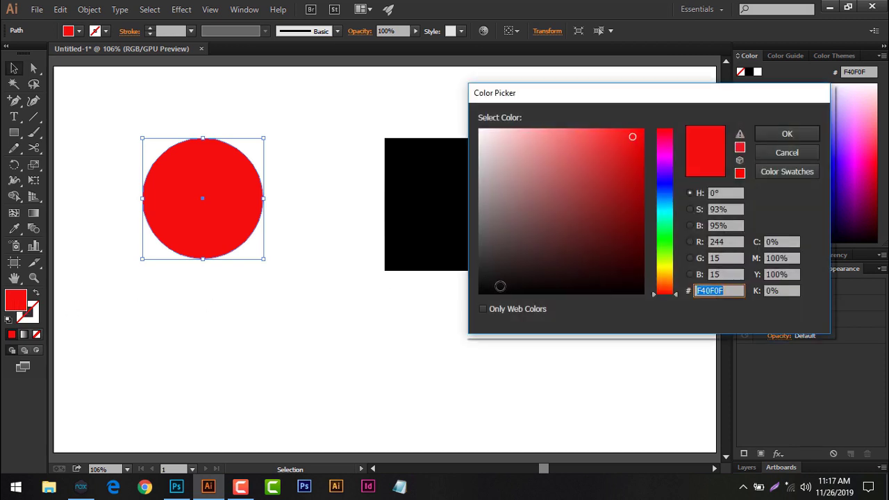
left_click_drag(500, 285, 463, 295)
left_click(787, 133)
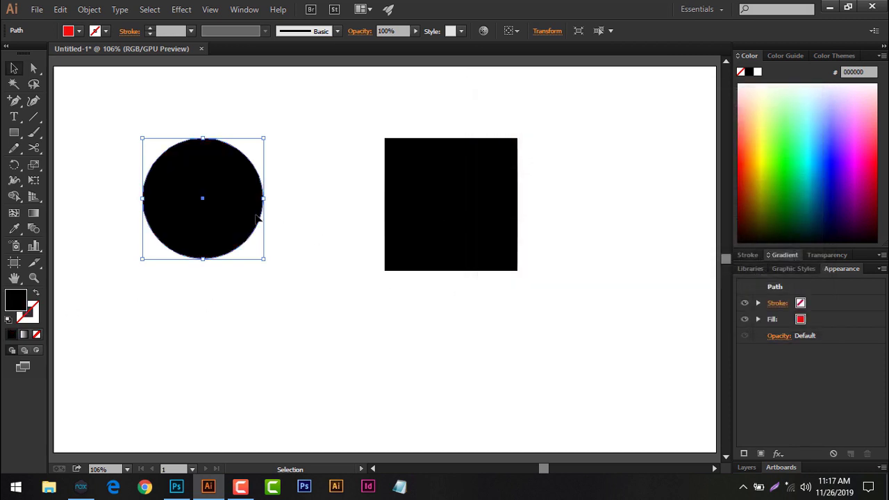
left_click(39, 297)
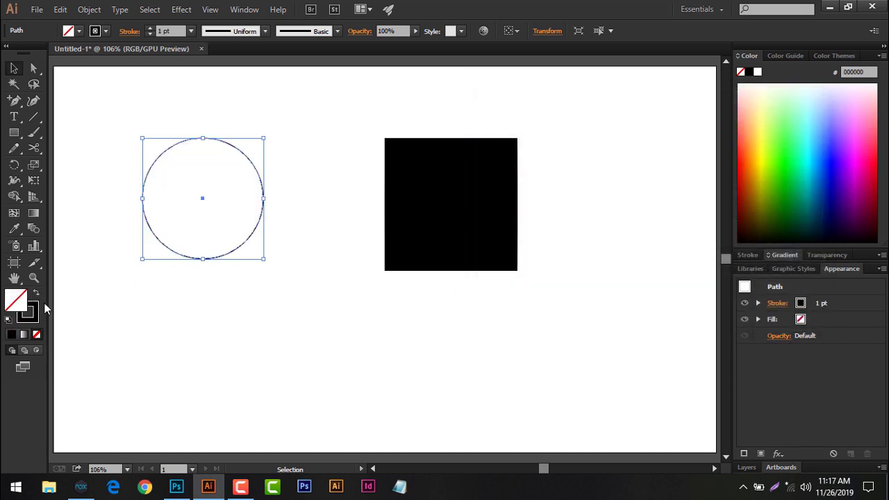
left_click(190, 31)
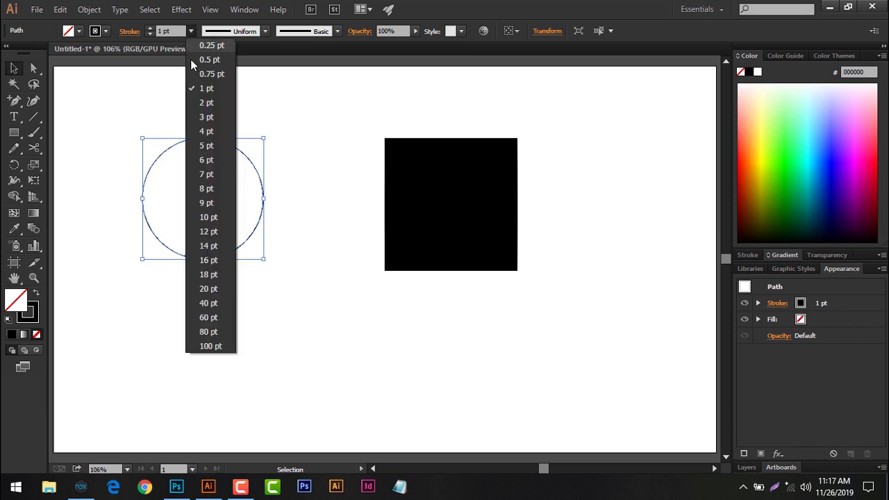
left_click(207, 146)
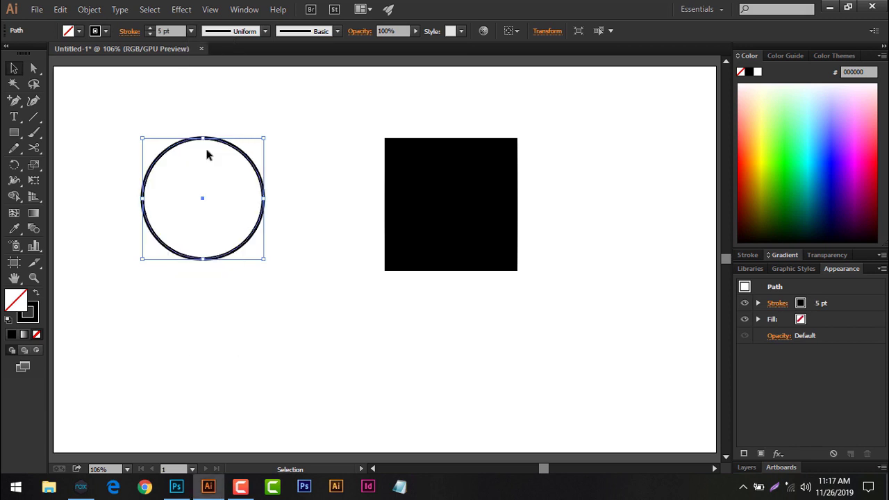
Step: Swap the square's fill and stroke and set its stroke weight to 5 pt
left_click(452, 196)
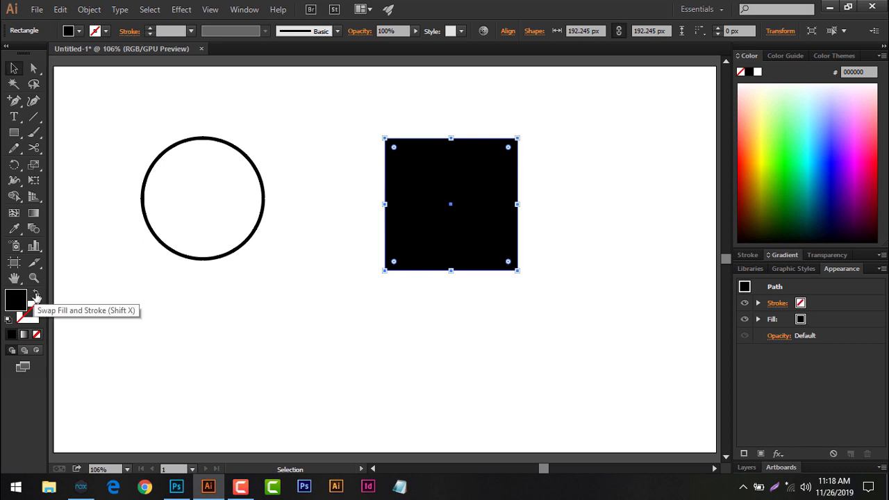
left_click(36, 296)
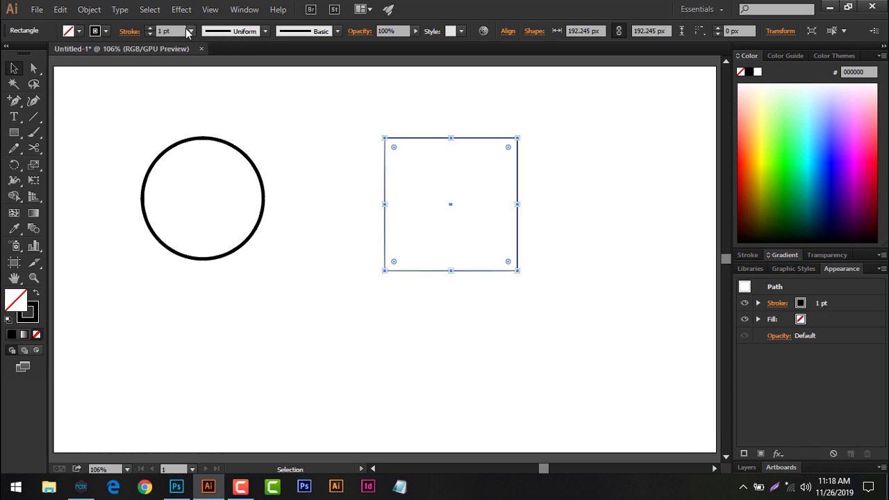
left_click(189, 31)
left_click(205, 129)
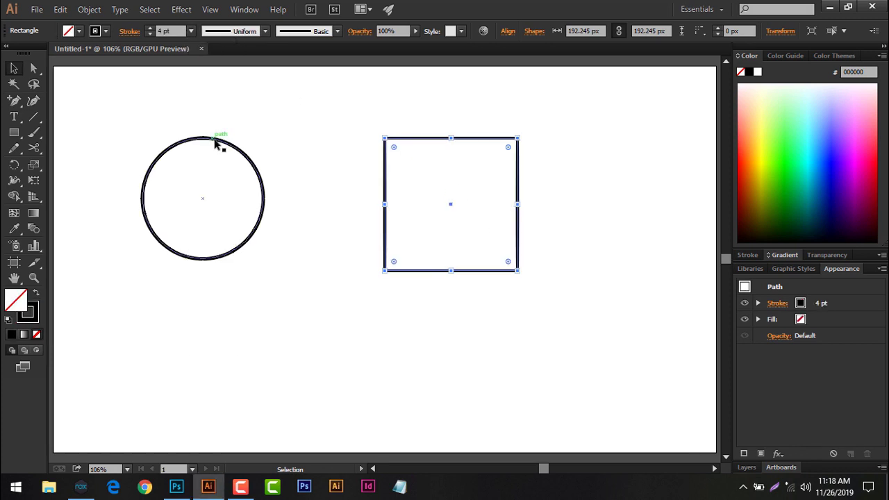
left_click(244, 148)
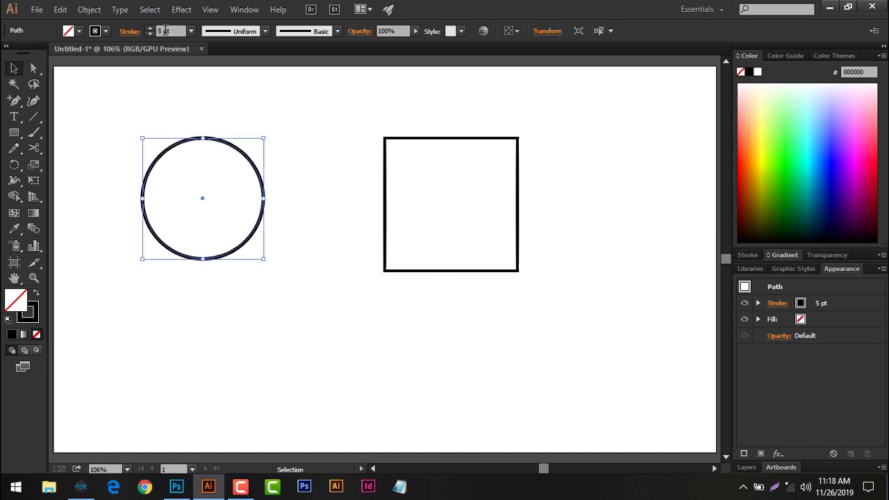
left_click(386, 175)
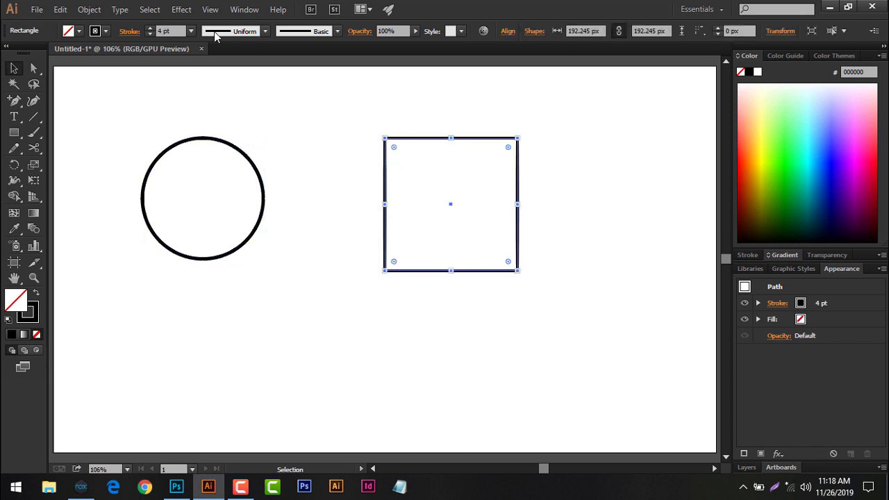
left_click(192, 31)
left_click(223, 144)
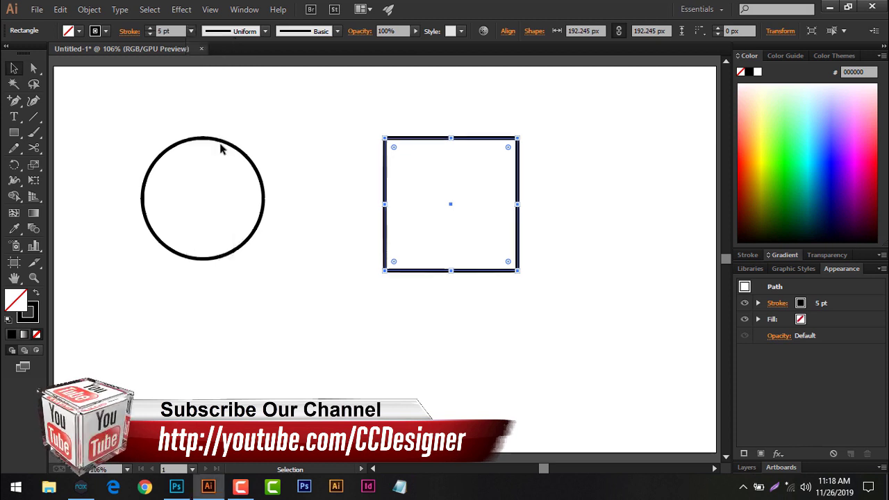
left_click(338, 143)
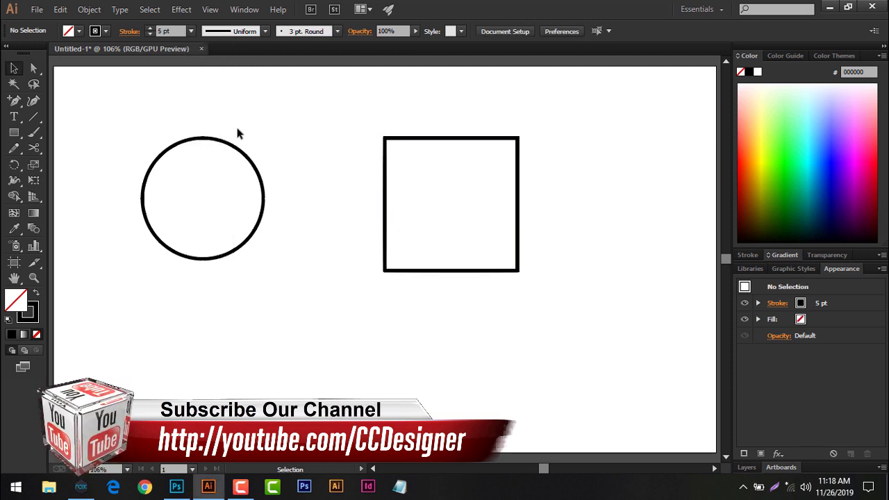
Step: Apply Free Distort to the circle, pulling both top corners inward into an egg
left_click_drag(145, 113, 292, 297)
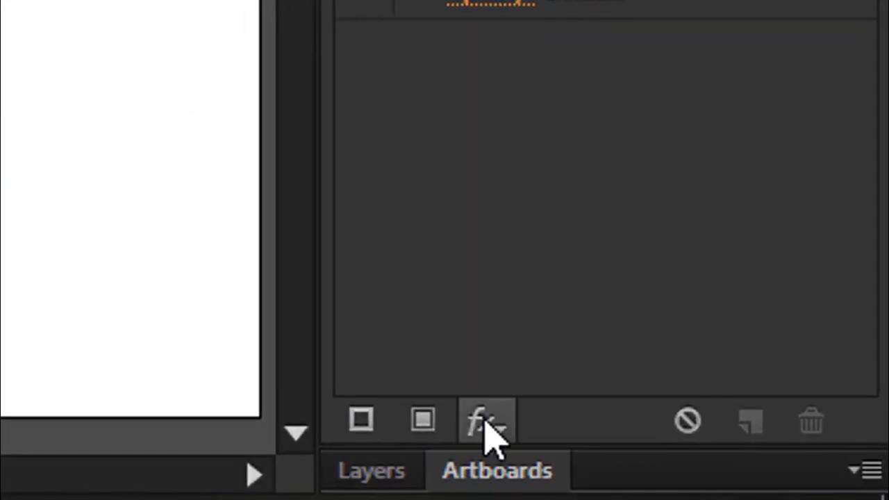
left_click(488, 434)
mouse_move(637, 85)
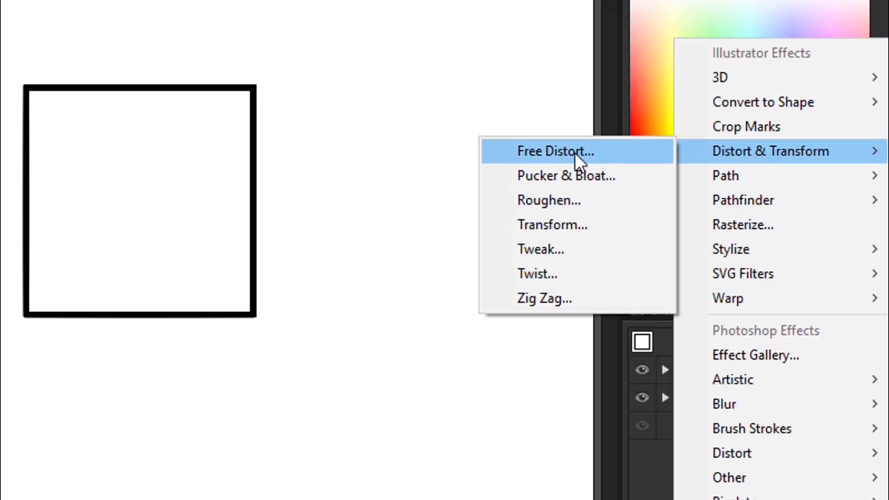
left_click(195, 90)
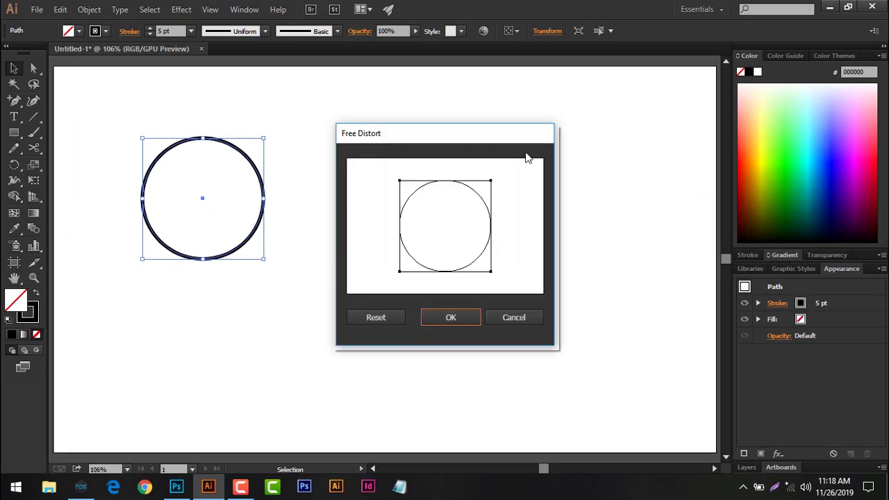
left_click_drag(471, 139, 657, 149)
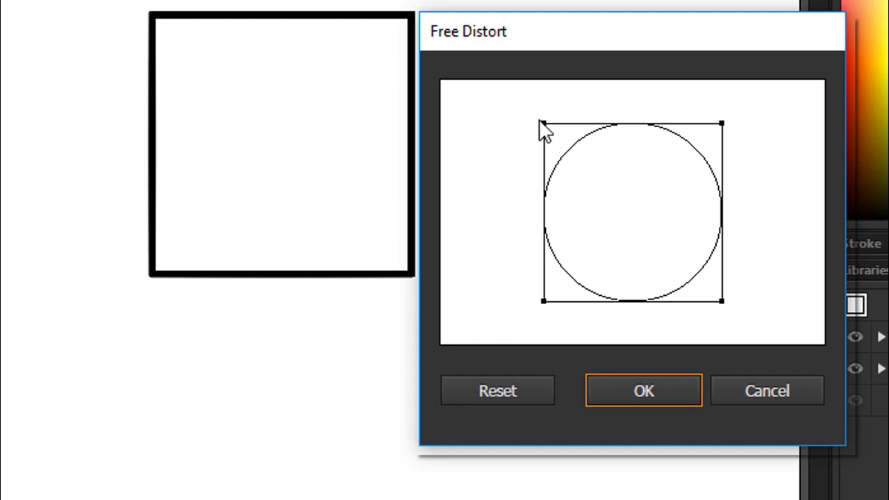
left_click_drag(545, 126, 577, 127)
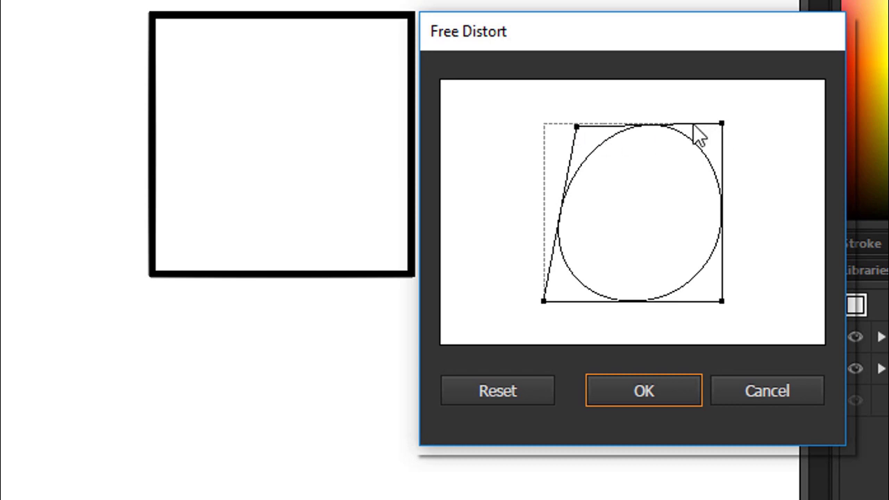
left_click_drag(723, 126, 682, 124)
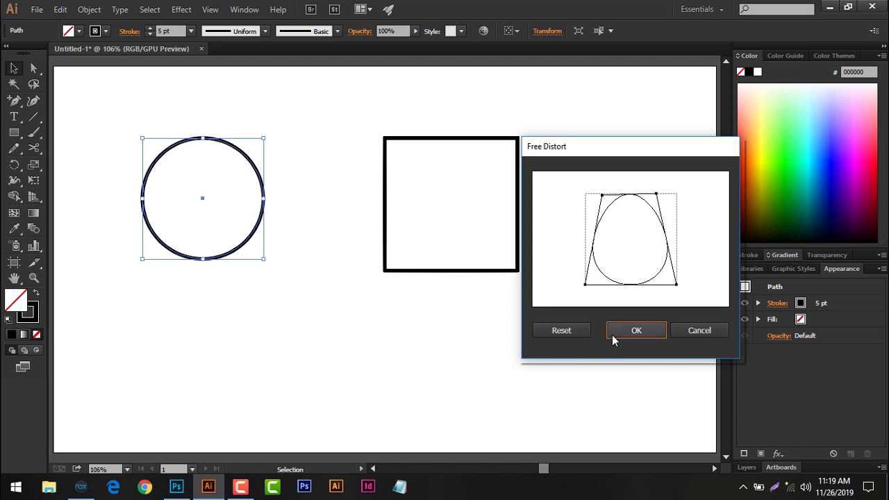
left_click(612, 332)
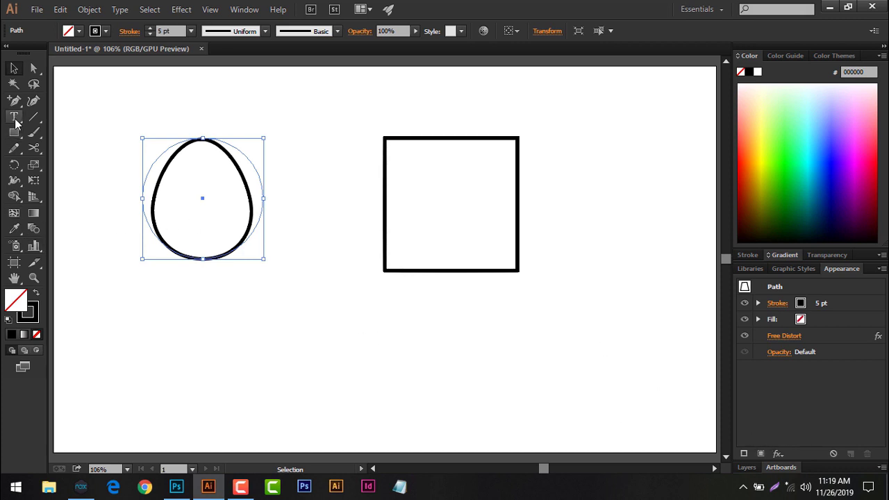
Step: Draw a new circle below the egg and duplicate it into a row of three with Ctrl+D
left_click_drag(14, 132, 76, 164)
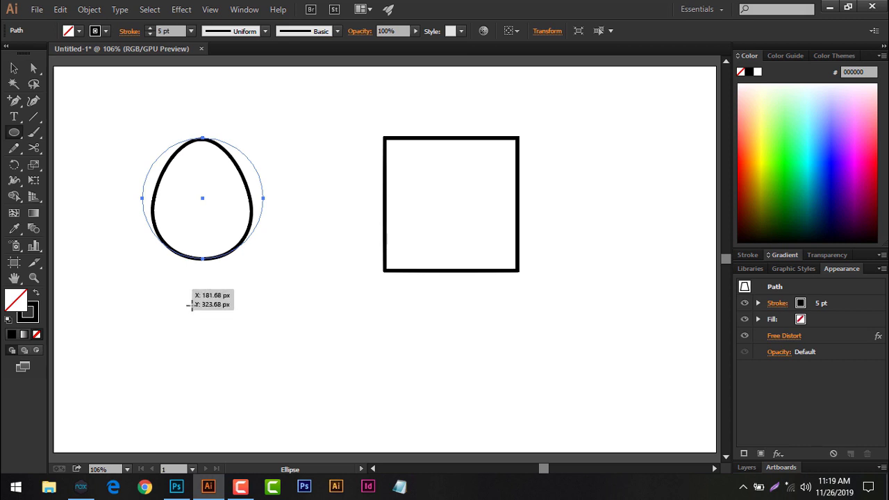
left_click_drag(179, 289, 301, 378)
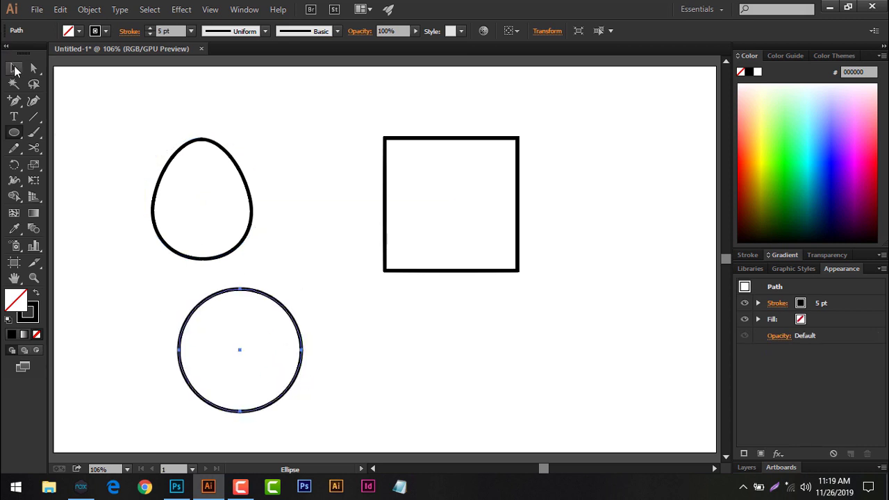
left_click(15, 68)
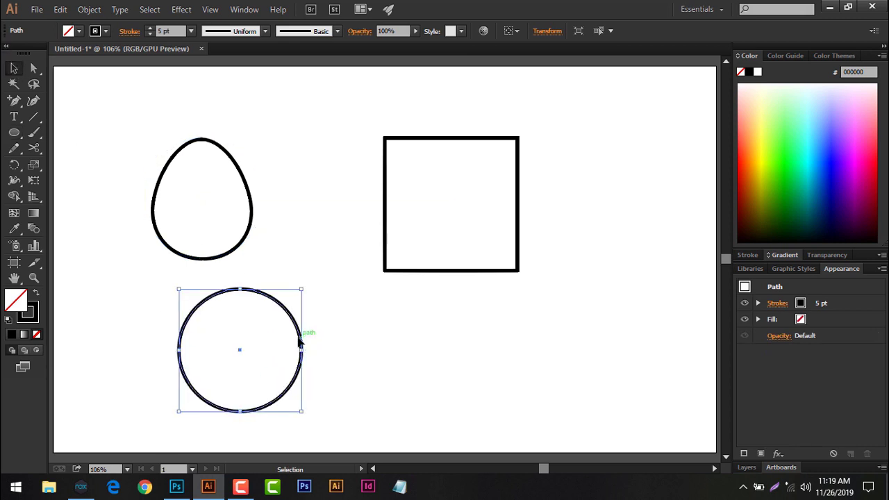
left_click_drag(300, 341, 446, 345)
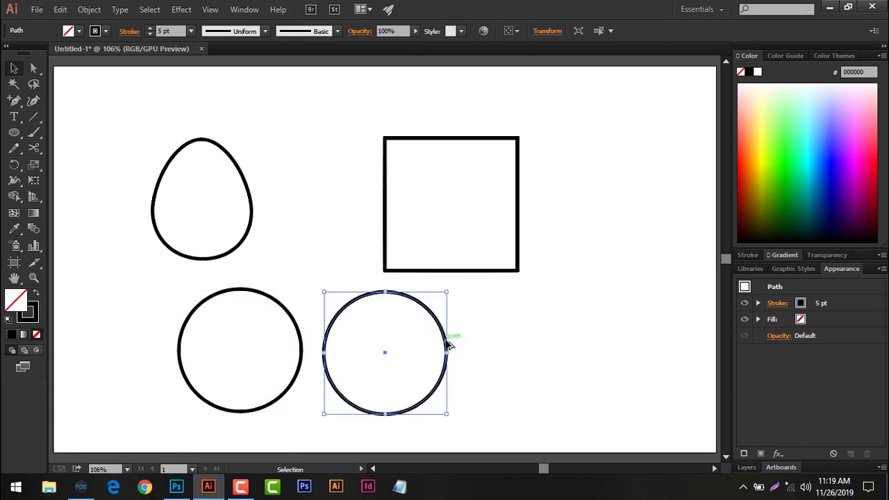
key("ctrl+d")
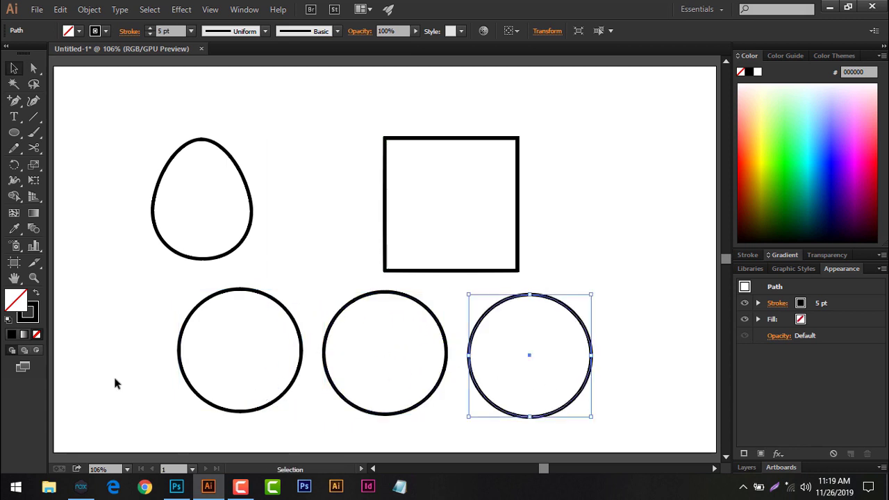
Step: Move the egg to the top-left corner and the first circle up beneath it
left_click_drag(134, 299, 245, 382)
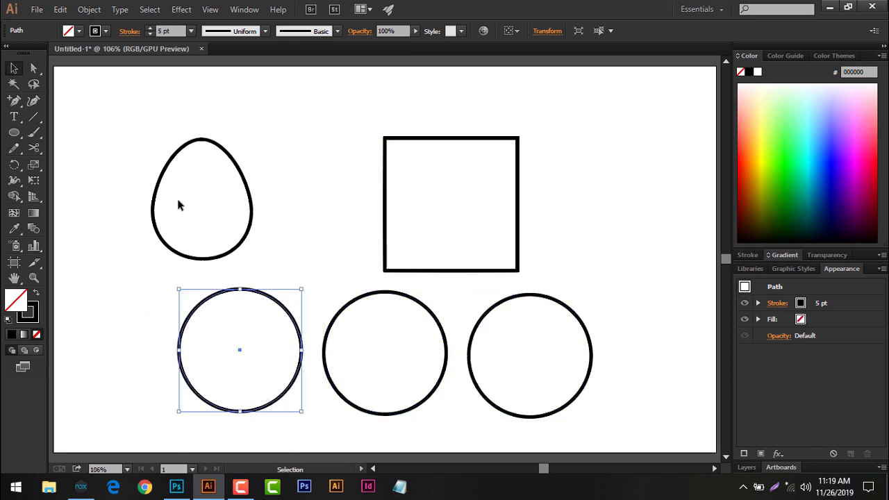
left_click_drag(167, 240, 95, 188)
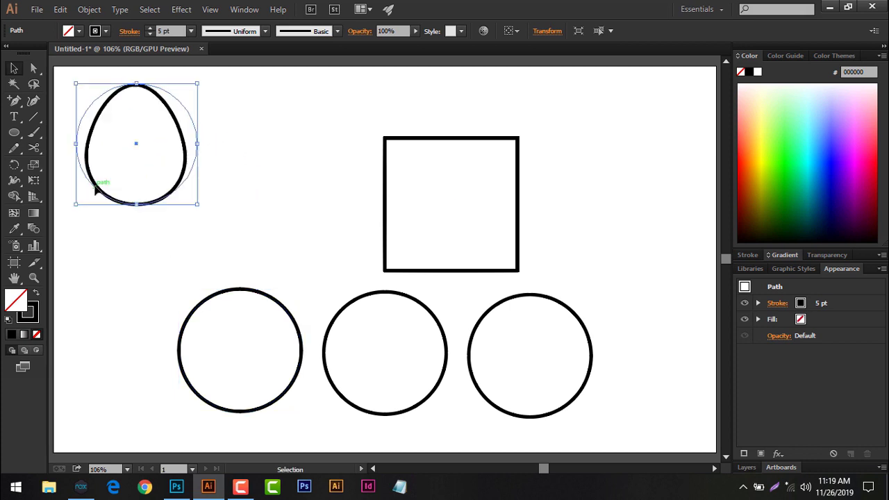
left_click_drag(258, 293, 178, 277)
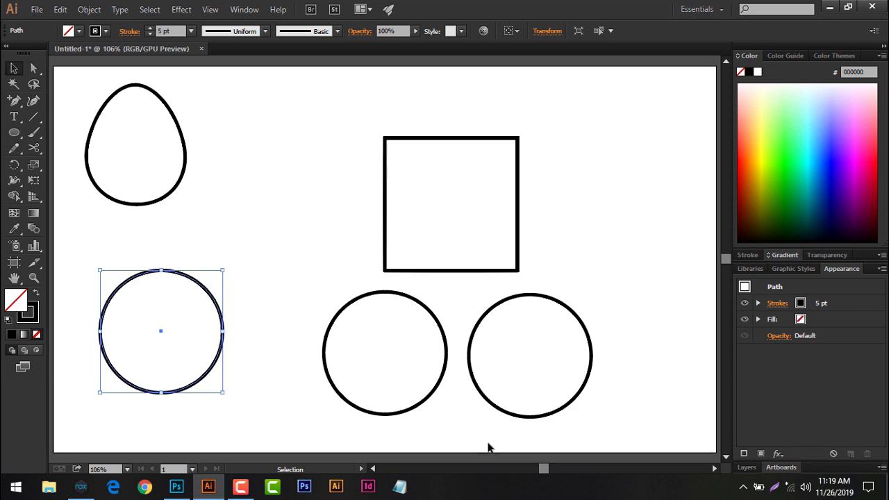
left_click(785, 454)
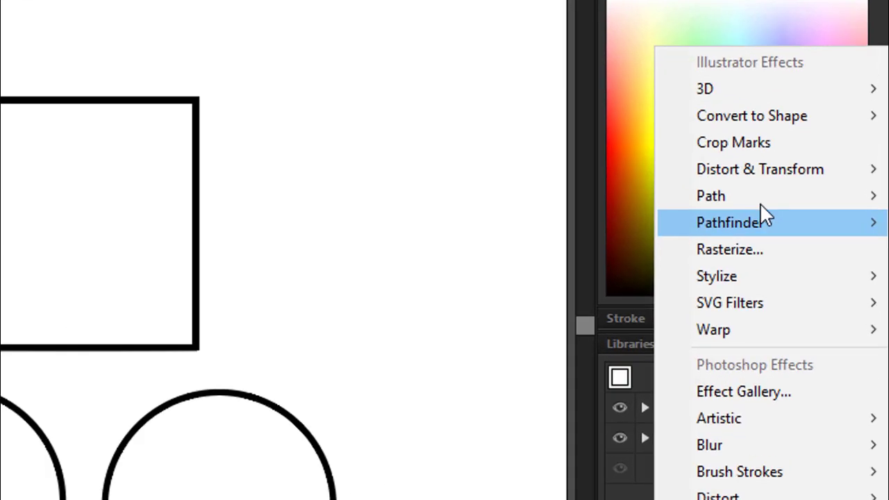
mouse_move(769, 170)
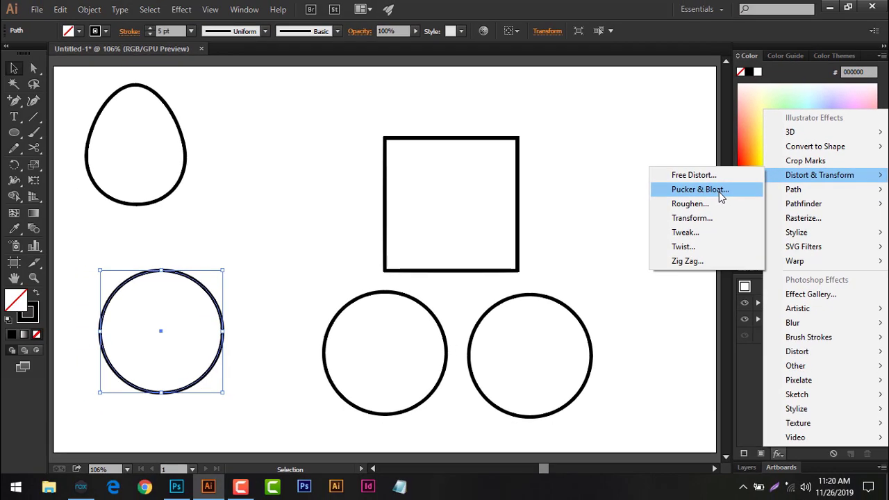
Step: Apply Pucker & Bloat at -74% with Preview, turning the circle into a four-pointed star
left_click(719, 191)
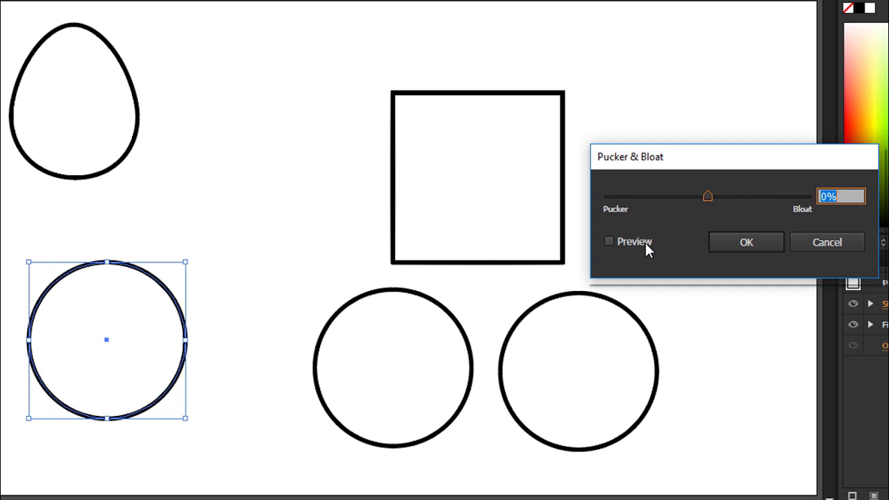
left_click(646, 243)
mouse_move(708, 194)
left_mouse_down()
mouse_move(722, 197)
mouse_move(683, 197)
left_mouse_up()
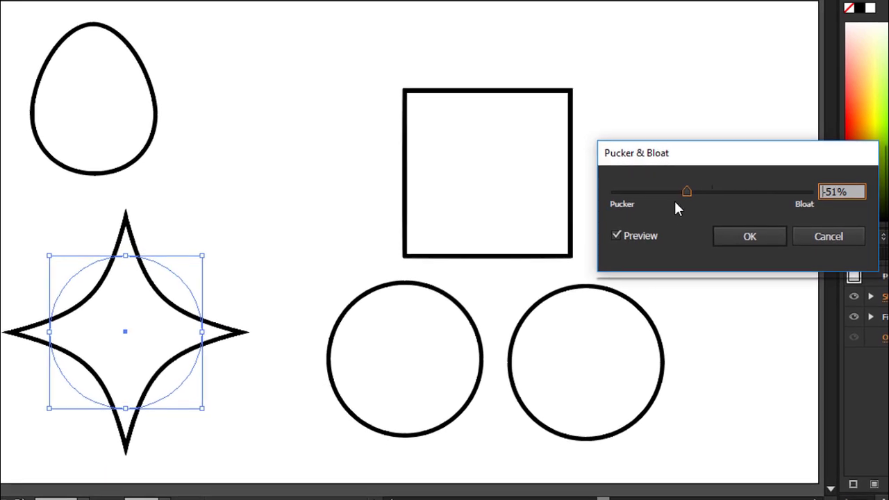
mouse_move(703, 197)
left_mouse_down()
mouse_move(713, 205)
mouse_move(723, 197)
left_mouse_up()
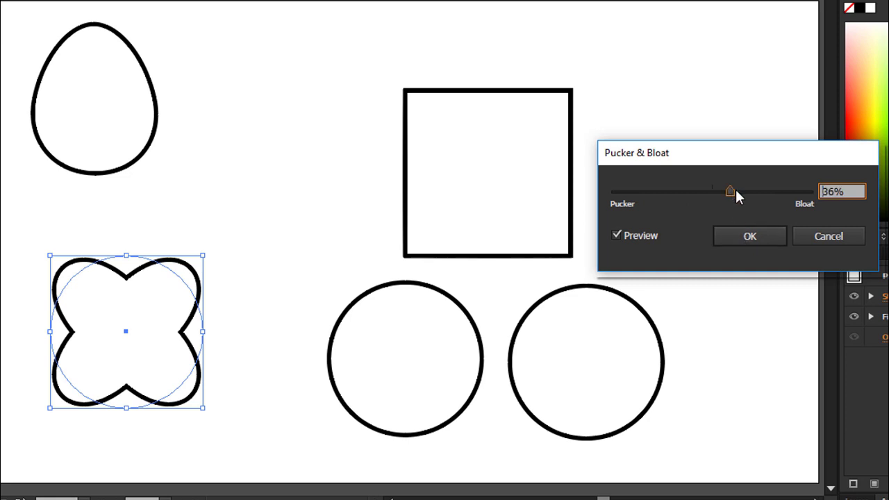
mouse_move(736, 192)
left_mouse_down()
mouse_move(760, 191)
mouse_move(661, 192)
mouse_move(676, 193)
left_mouse_up()
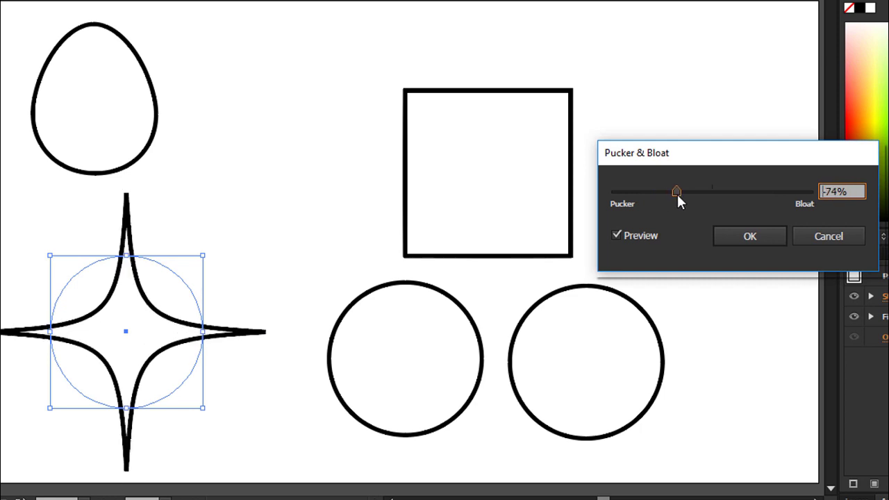
left_click(752, 238)
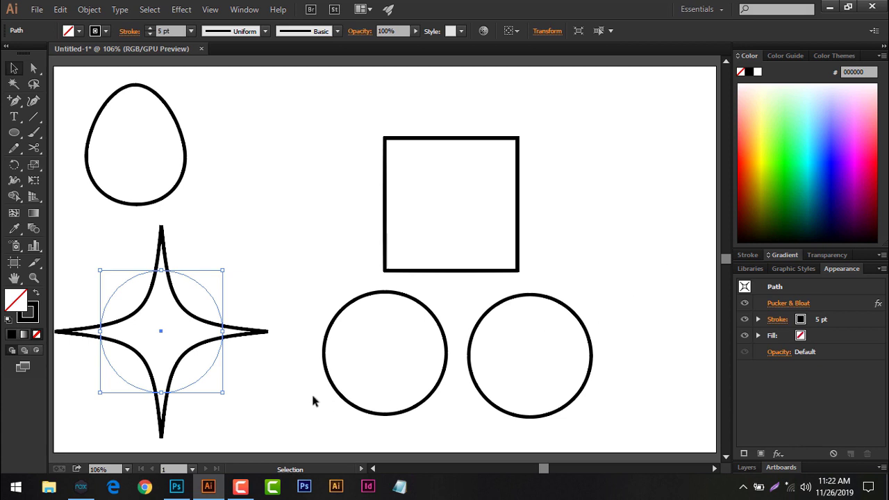
Step: Select the middle circle and open the Roughen effect with Preview enabled
left_click_drag(400, 363, 416, 358)
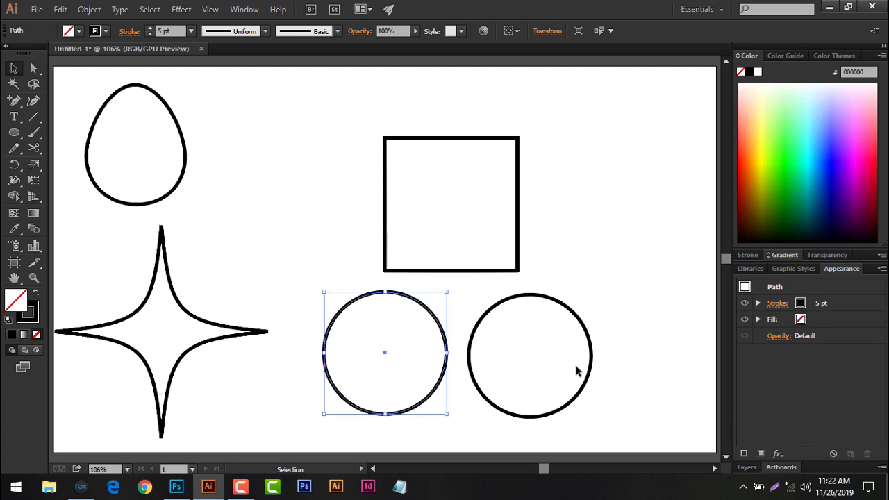
left_click(777, 453)
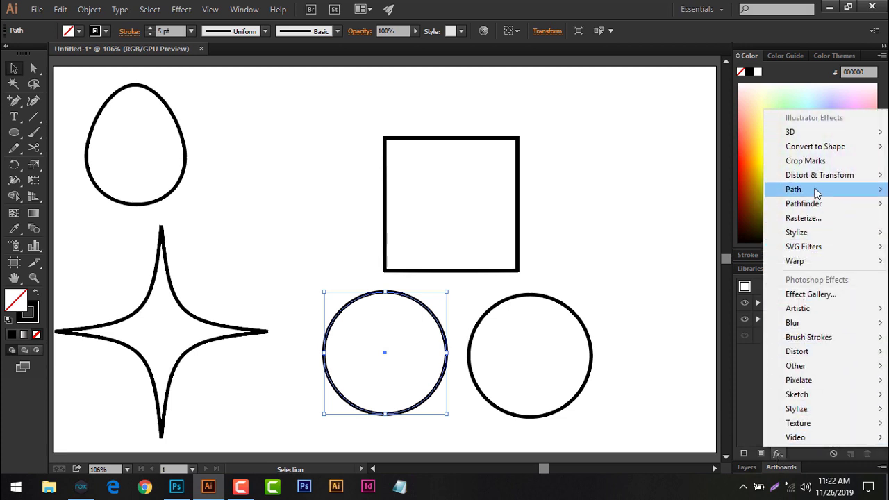
mouse_move(819, 176)
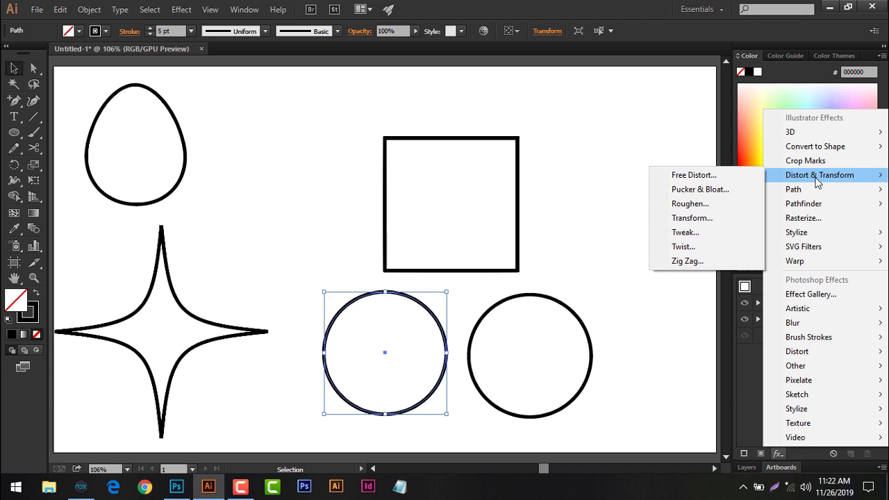
left_click(723, 204)
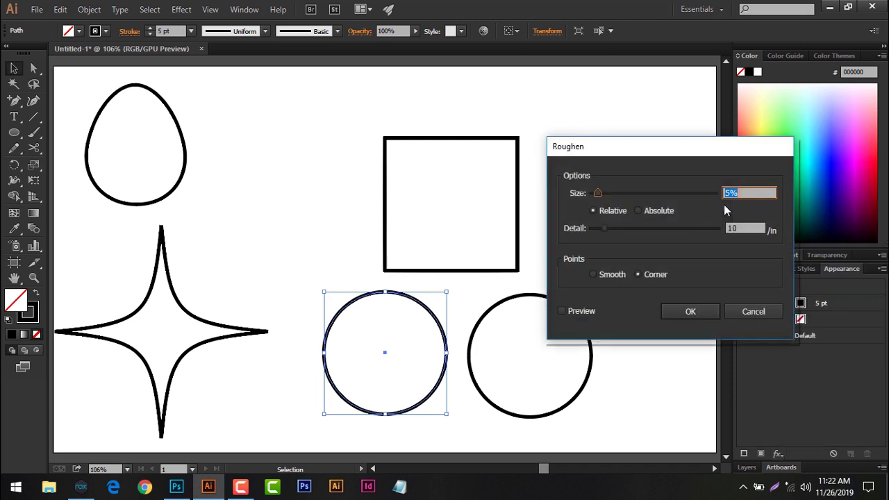
left_click_drag(663, 157, 681, 121)
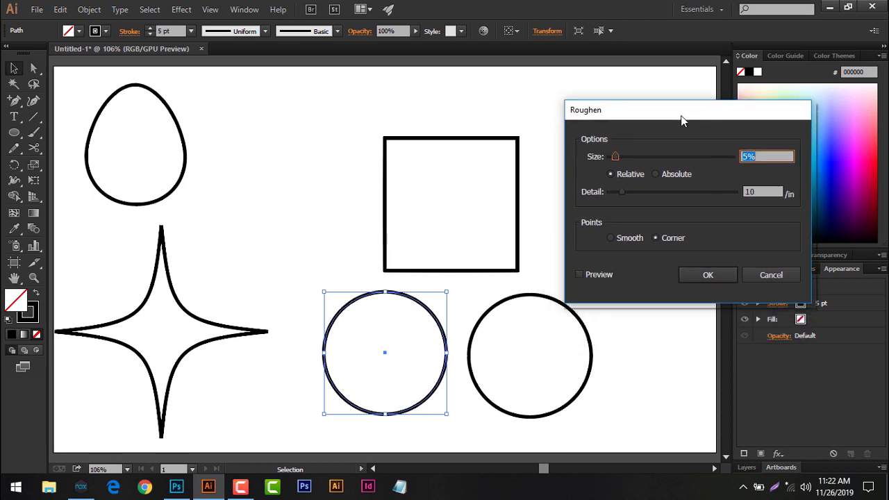
left_click(607, 275)
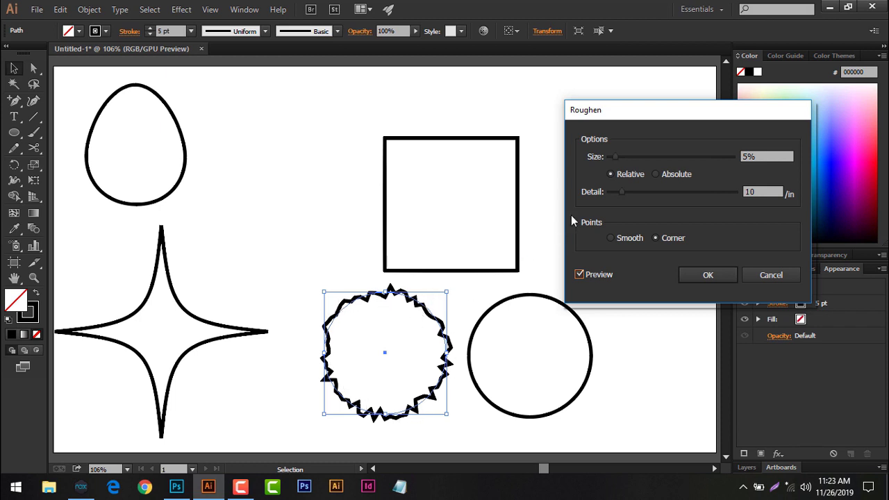
Step: Set the Roughen size to 19% Relative and raise the detail to 19
left_click(619, 158)
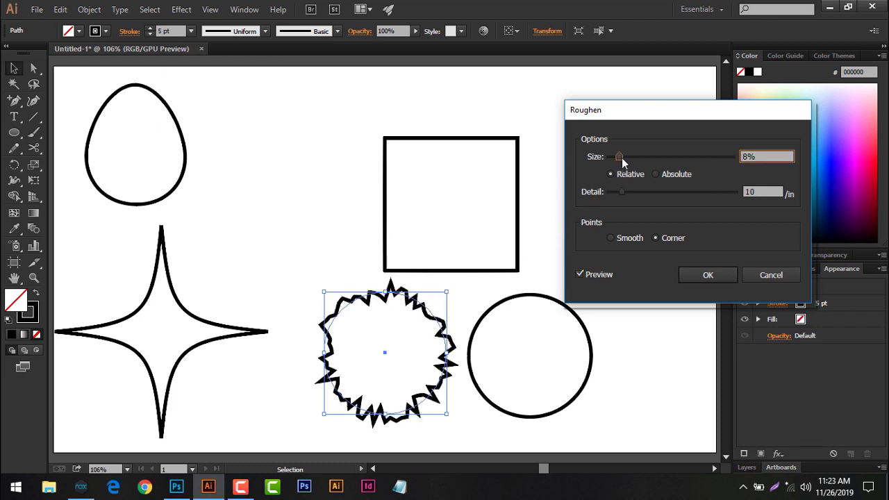
left_click_drag(625, 158, 633, 157)
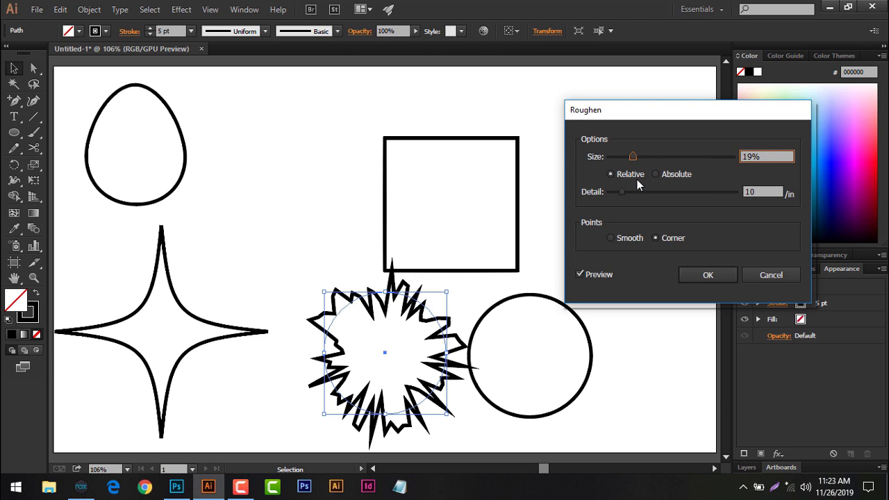
left_click(654, 175)
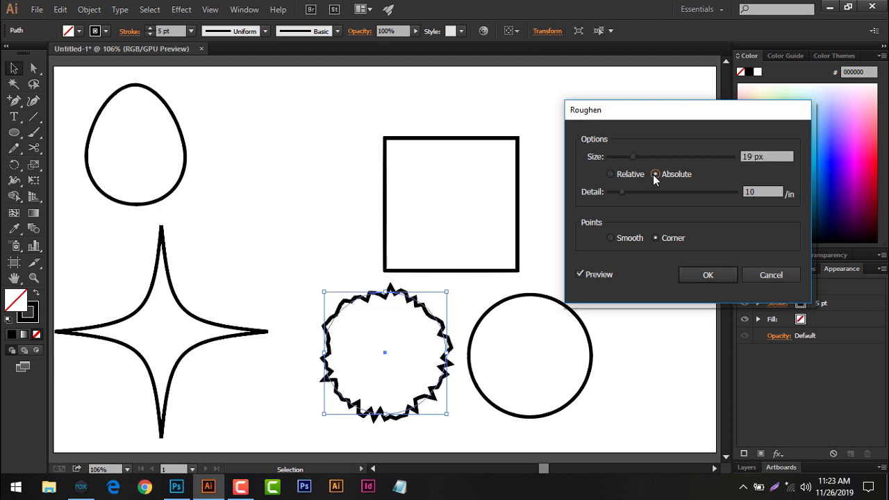
left_click(611, 175)
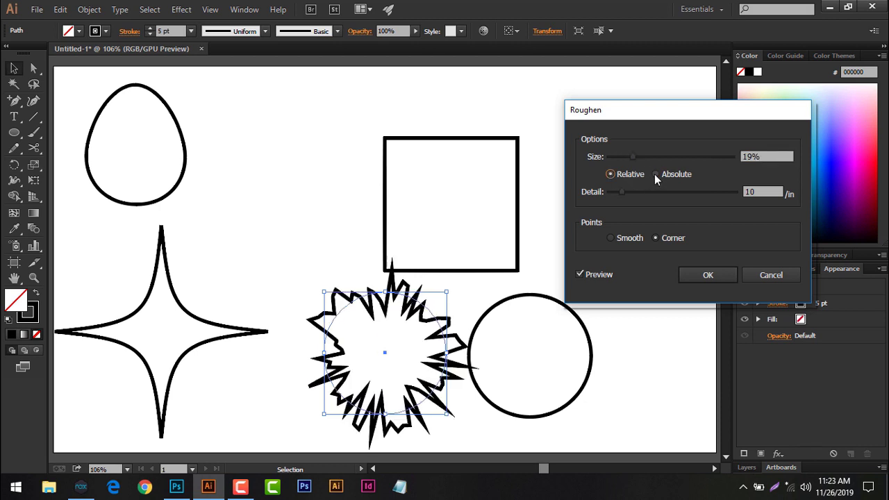
left_click(655, 174)
left_click(630, 178)
left_click_drag(624, 194, 628, 192)
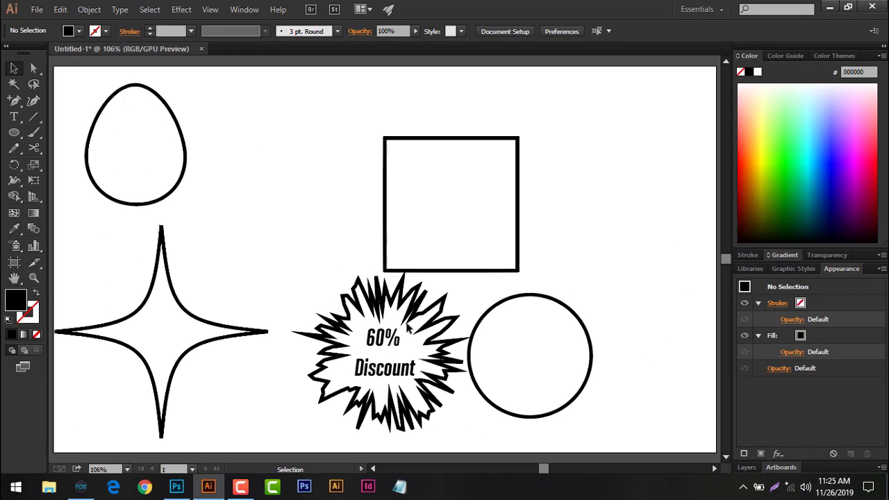
Step: Drag the plain right circle further right, clear of the '60% Discount' burst
mouse_move(600, 282)
left_mouse_down()
mouse_move(566, 388)
mouse_move(626, 377)
left_mouse_up()
Step: Preview a Transform effect on the right circle with 9 copies at 94% horizontal scale
left_click(781, 454)
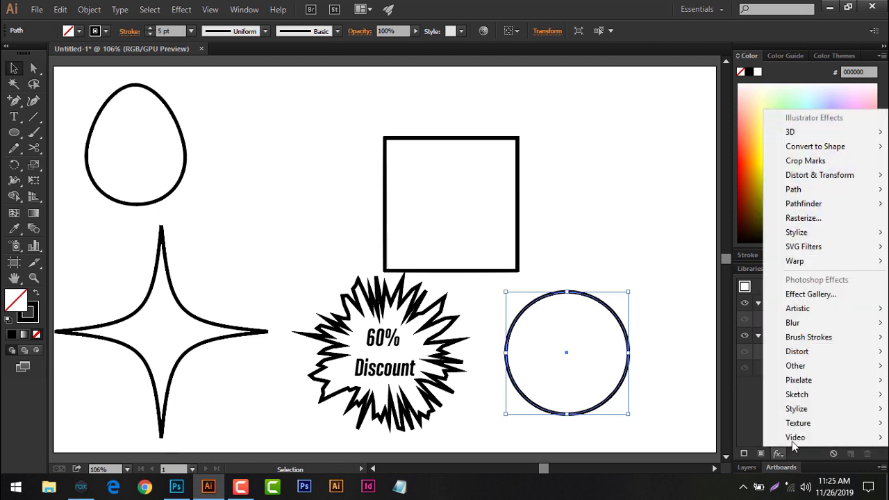
mouse_move(820, 175)
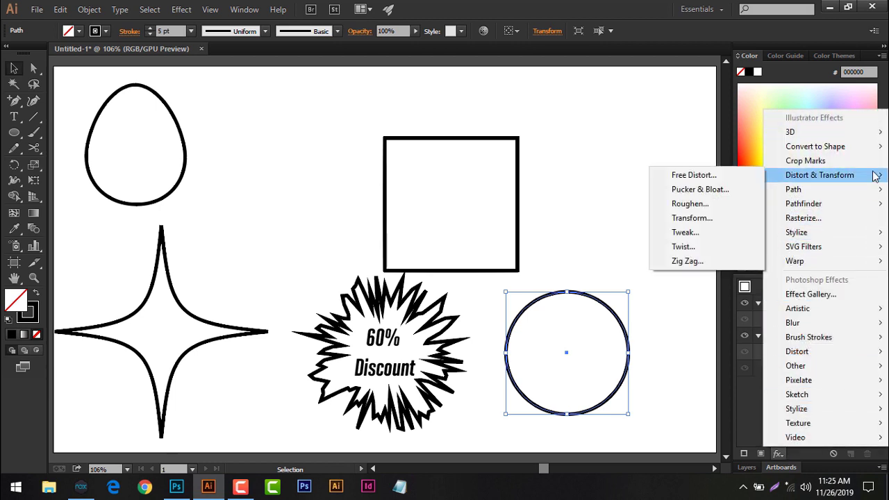
left_click(728, 222)
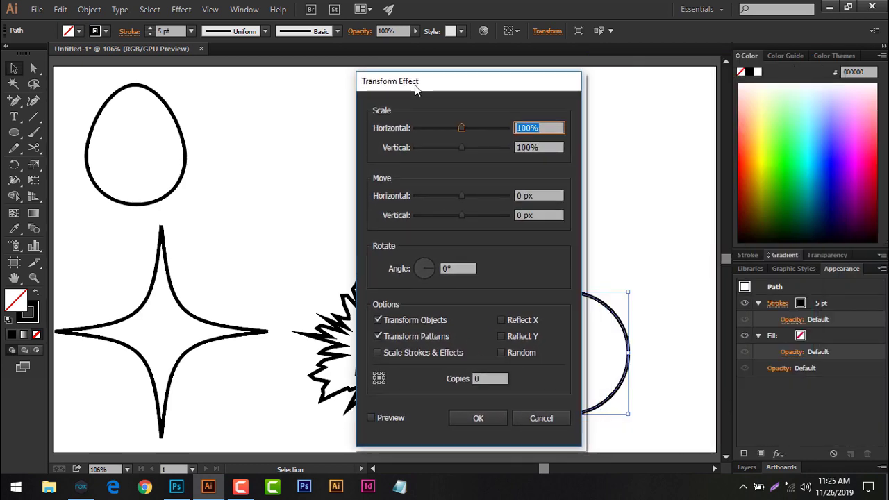
left_click_drag(726, 68, 329, 80)
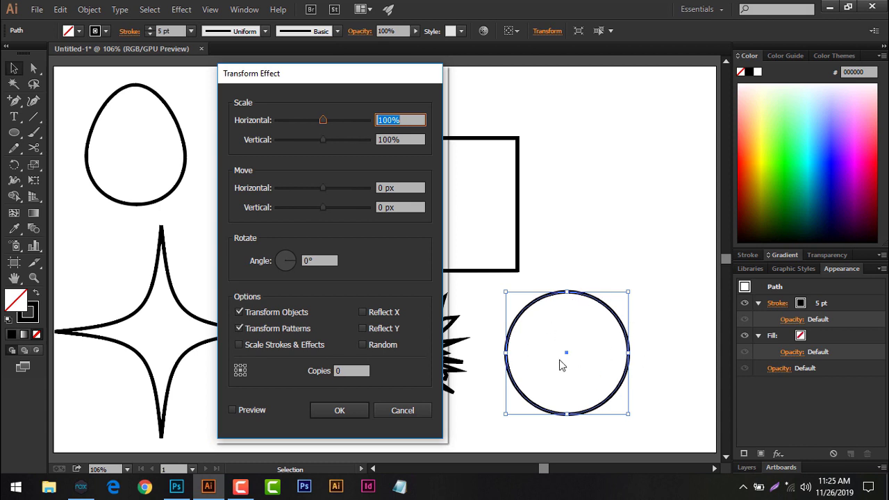
left_click(342, 372)
type("9")
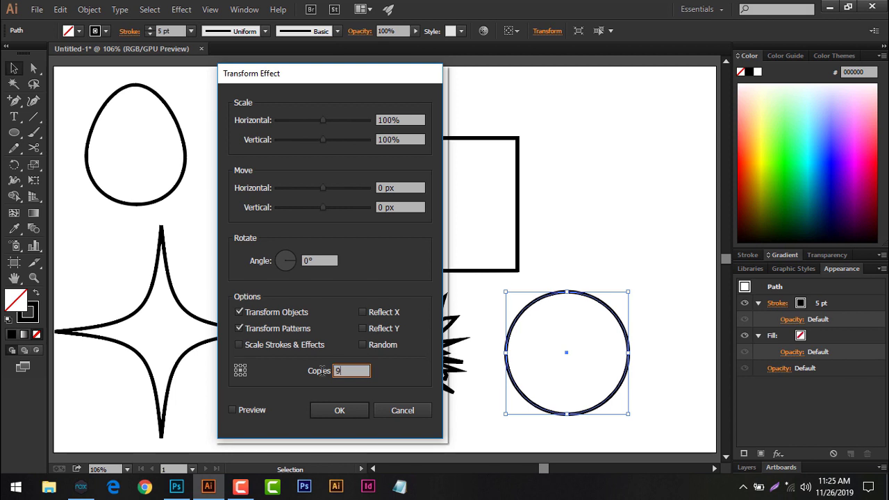
left_click(254, 410)
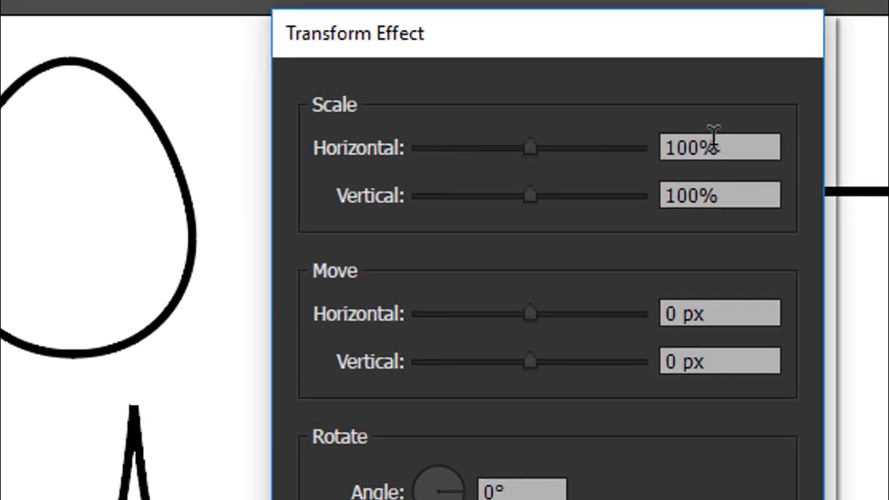
left_click(699, 144)
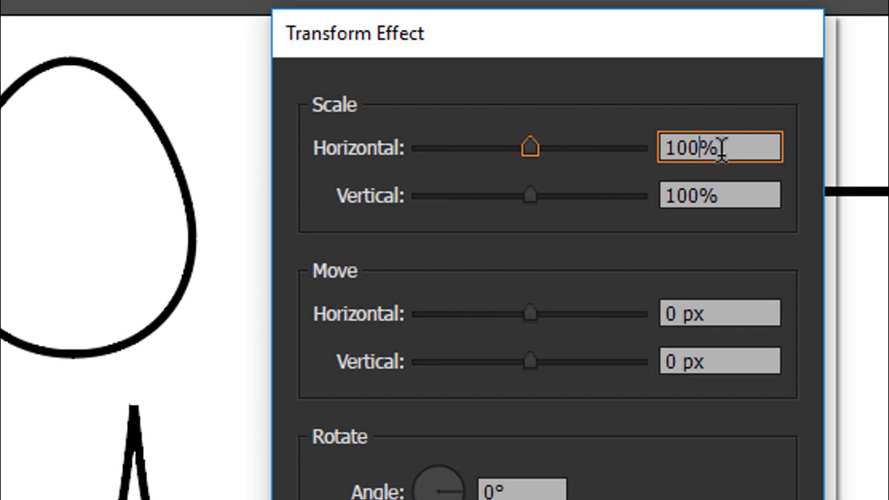
key("Up")
key("Up")
key("Up")
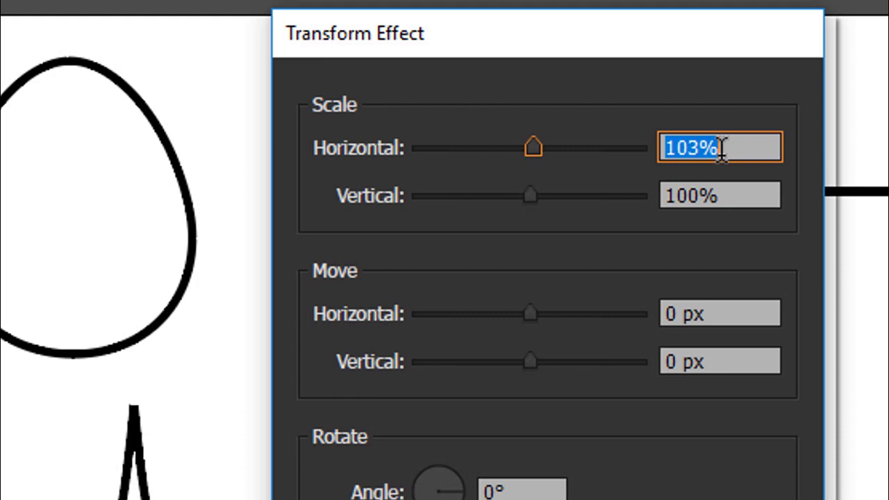
key("Down")
key("Down")
key("Down")
key("Down")
key("Down")
key("Down")
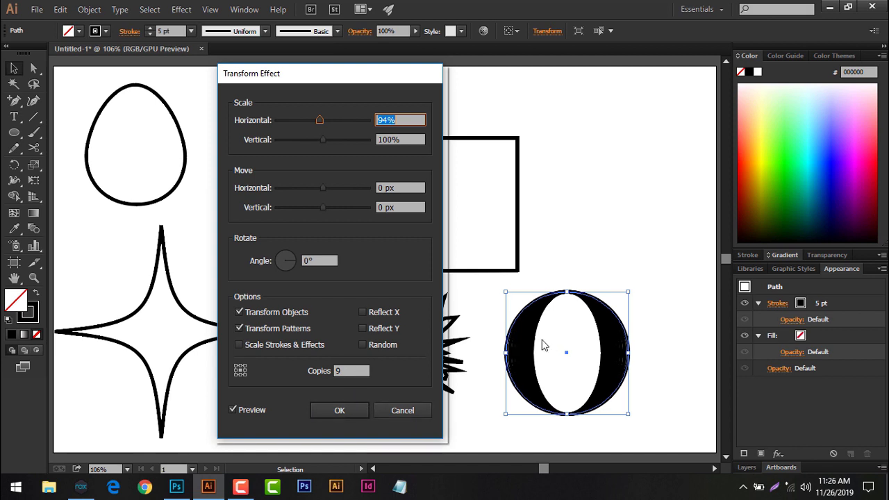
Step: Set the Transform copies to 3 and the horizontal scale to 78%
left_click(354, 371)
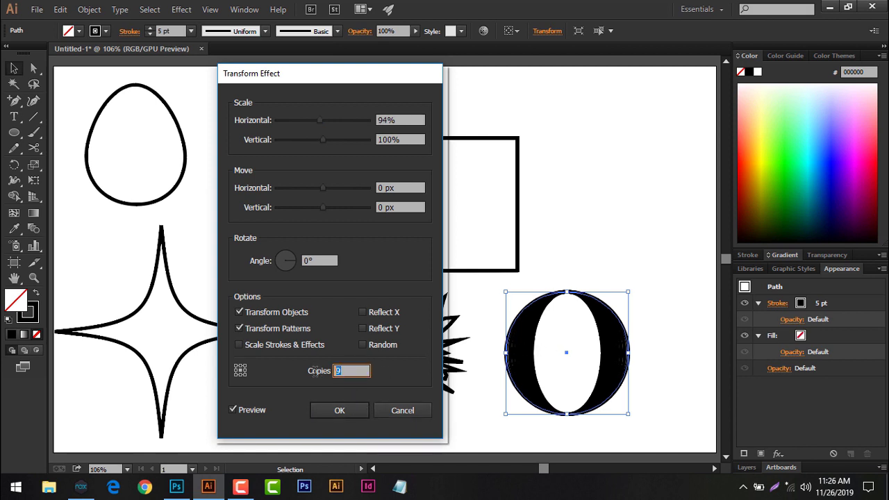
type("3")
left_click(420, 120)
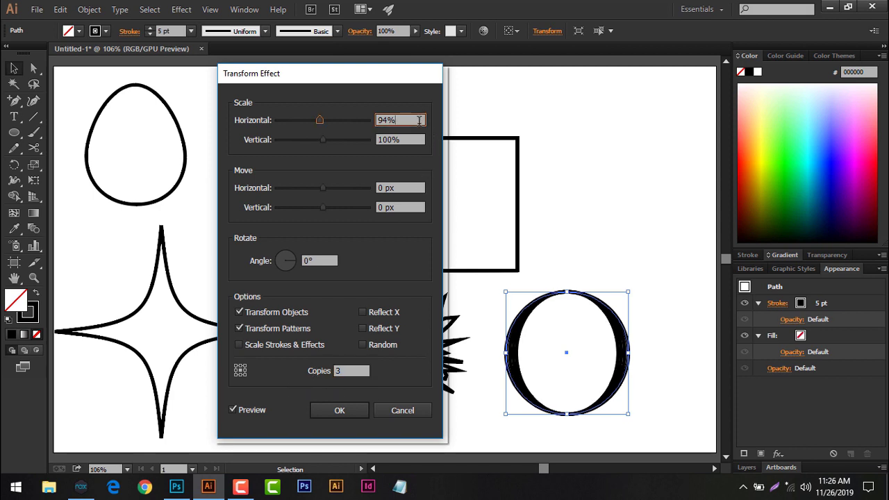
key("Down")
key("Down")
key("Down")
key("Down")
key("Down")
key("Down")
key("Down")
key("Down")
key("Down")
key("Down")
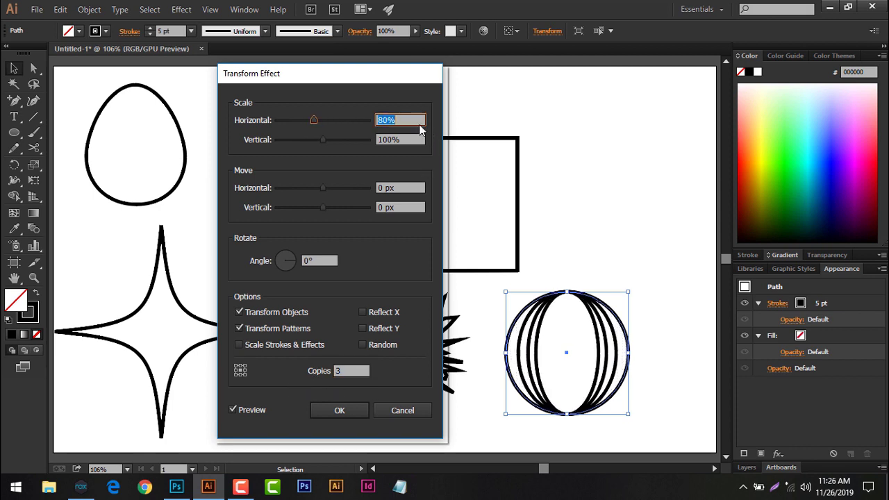
key("Down")
key("Down")
key("Down")
key("Down")
key("Down")
key("Down")
key("Down")
key("Up")
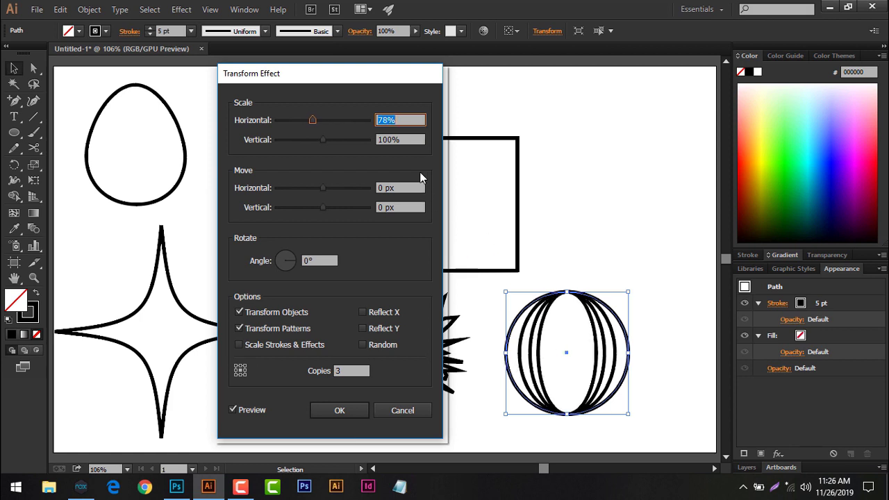
Step: Adjust the copies' vertical scale, settling at 94%
left_click(413, 139)
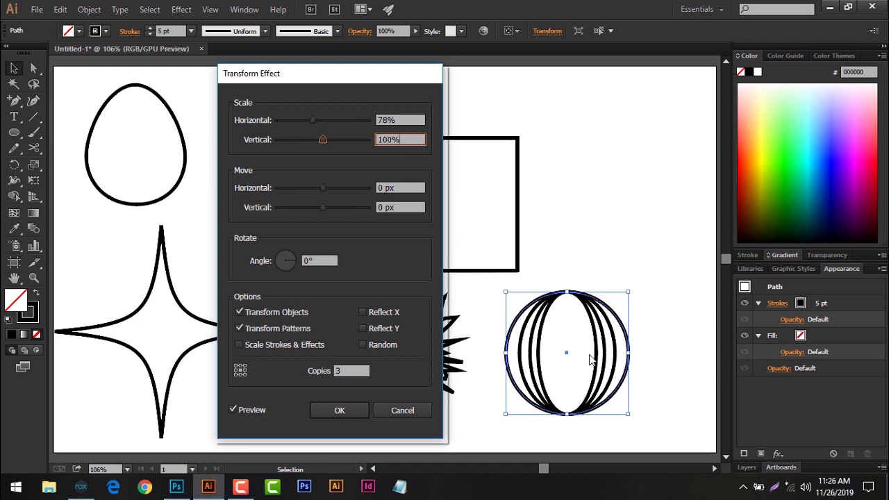
key("Down")
key("Down")
key("Down")
key("Down")
key("Down")
key("Down")
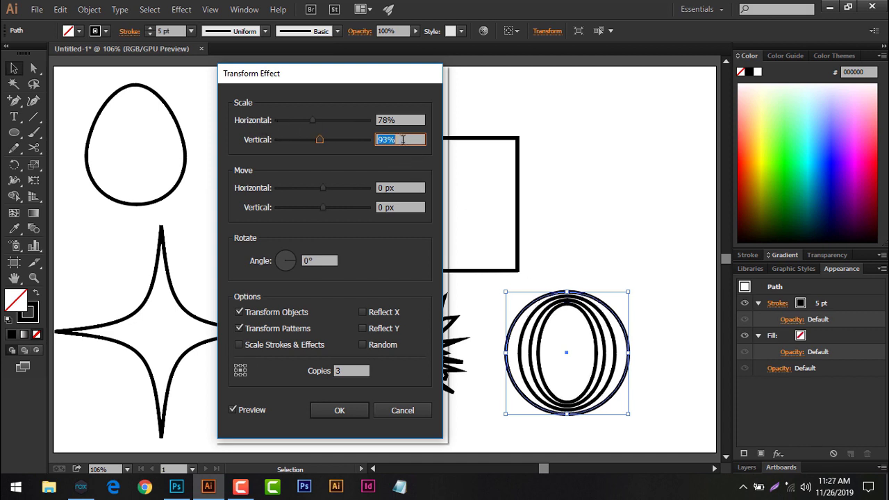
key("Down")
key("Down")
key("Down")
key("Down")
key("Down")
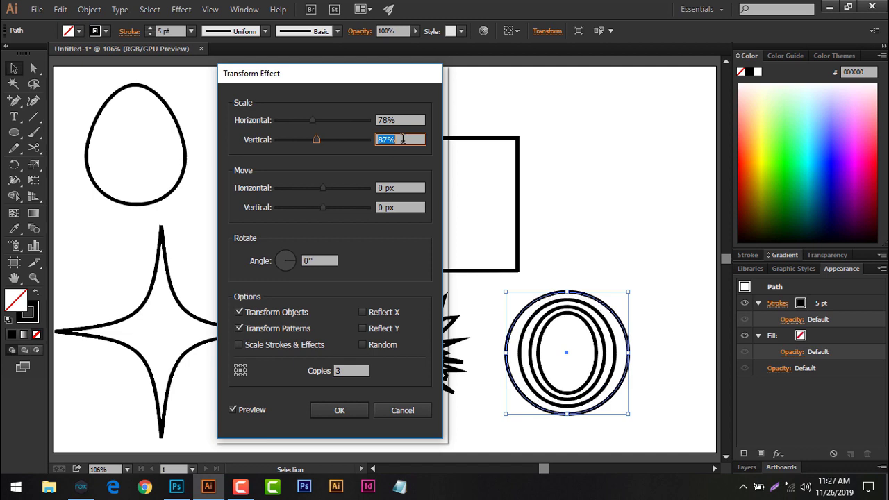
key("Down")
key("Down")
key("Down")
key("Down")
key("Down")
key("Down")
key("Down")
key("Down")
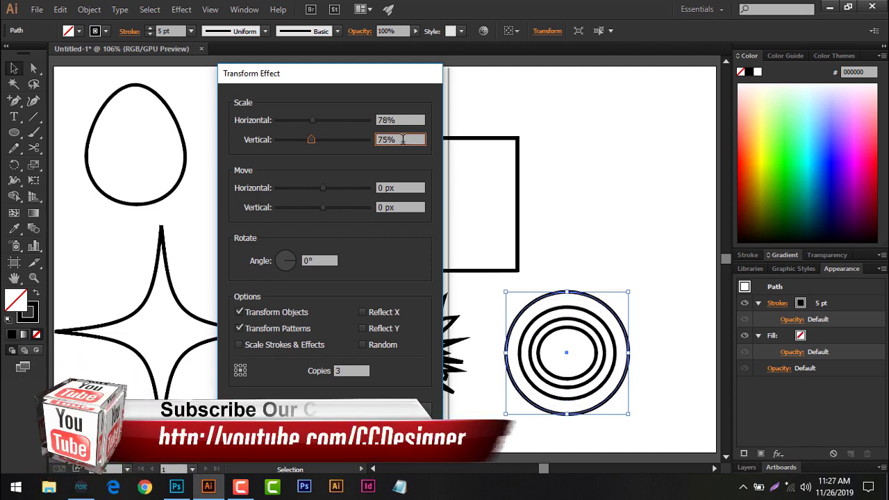
key("Down")
key("Down")
key("Down")
key("Up")
key("Up")
key("Up")
key("Up")
key("Up")
key("Up")
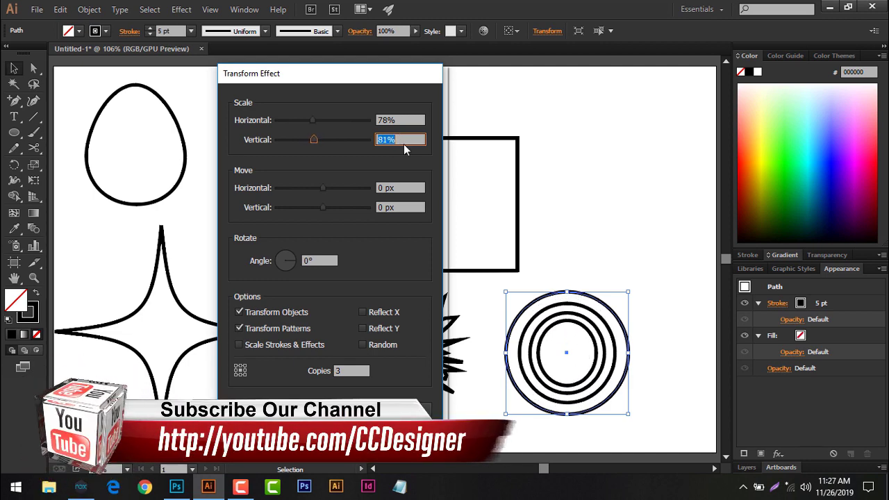
key("Up")
key("Up")
key("Up")
key("Up")
key("Up")
key("Up")
key("Up")
key("Up")
key("Up")
key("Up")
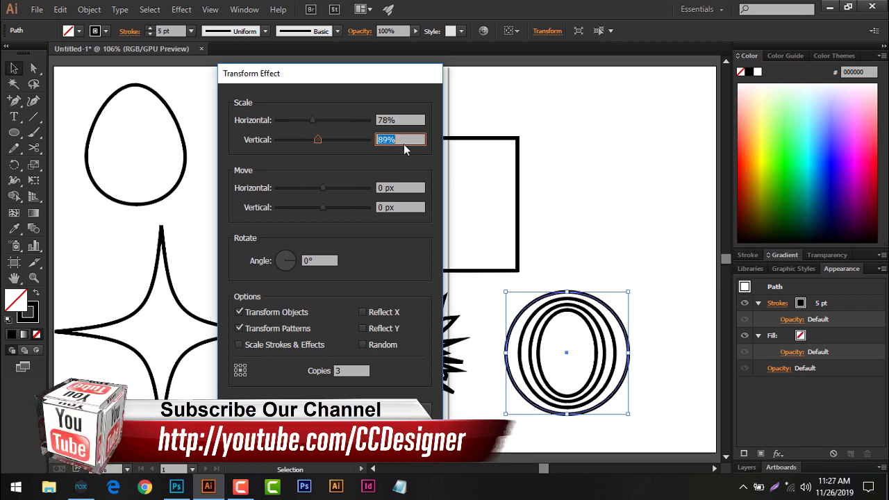
key("Up")
key("Up")
key("Up")
key("Up")
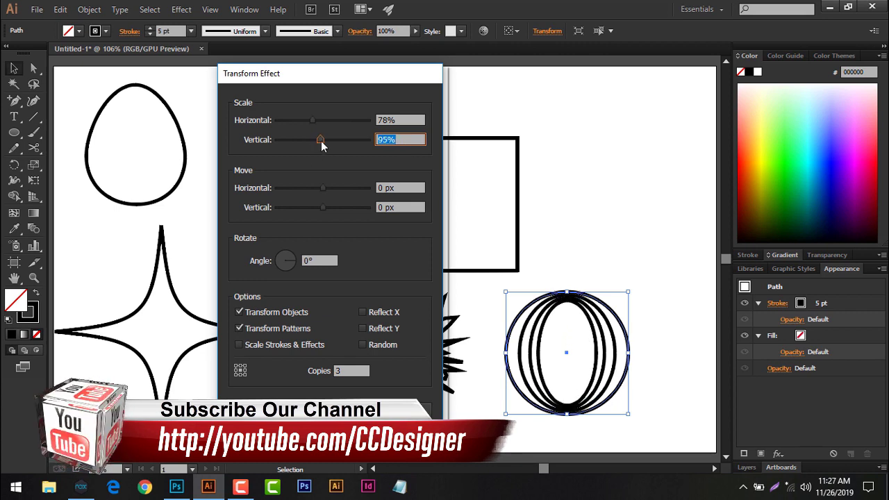
left_click(316, 142)
left_click_drag(316, 142, 323, 142)
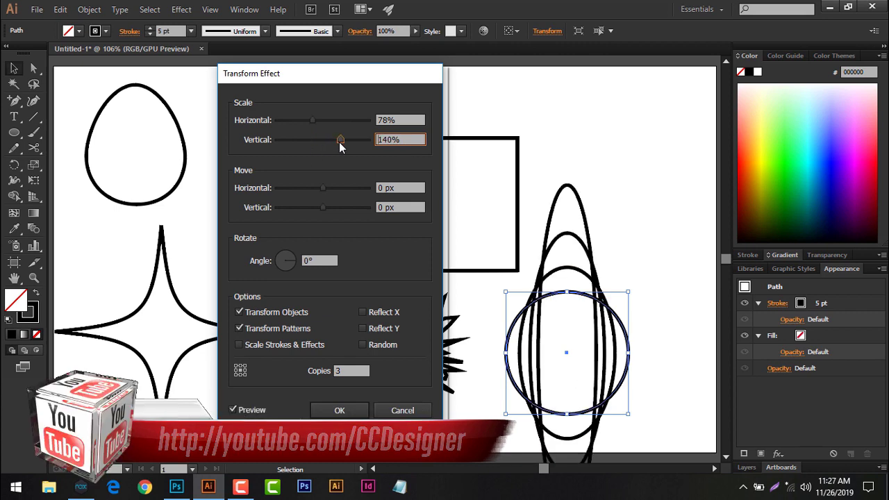
left_click(413, 141)
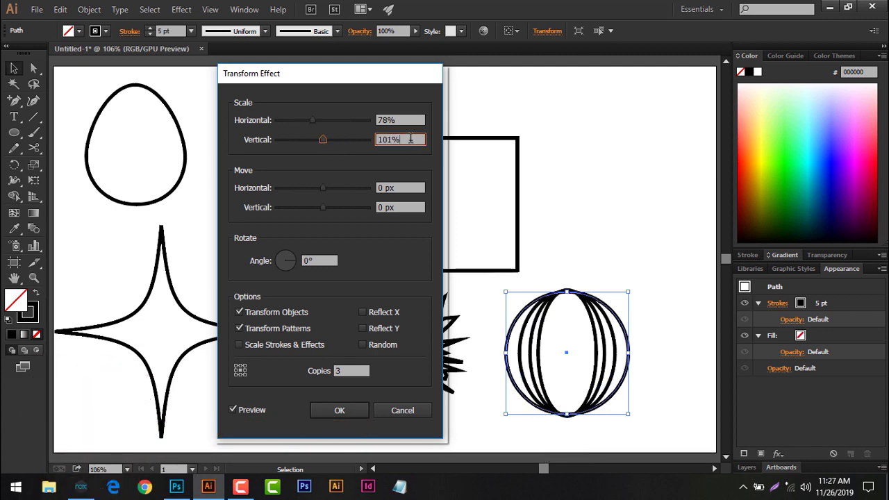
key("Down")
key("Down")
key("Down")
key("Up")
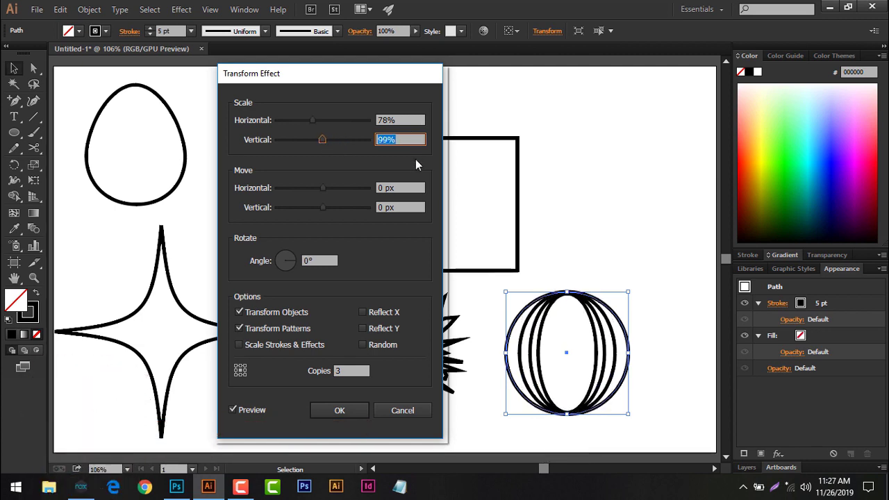
key("Down")
key("Down")
key("Down")
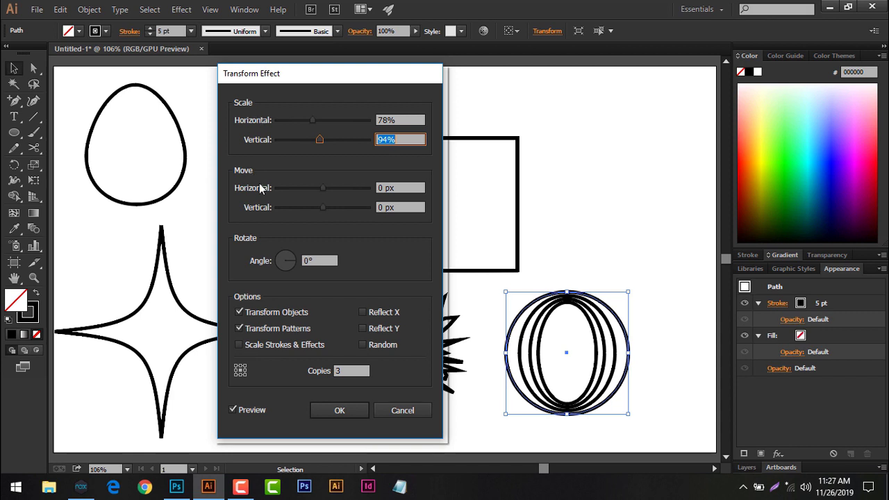
Step: Try different horizontal move offsets for the copies, ending near -9 px
left_click(397, 190)
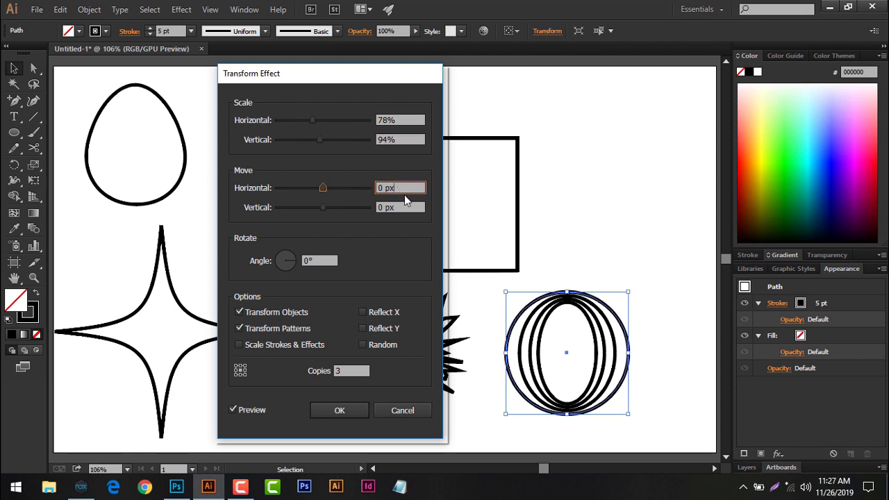
key("Up")
key("Up")
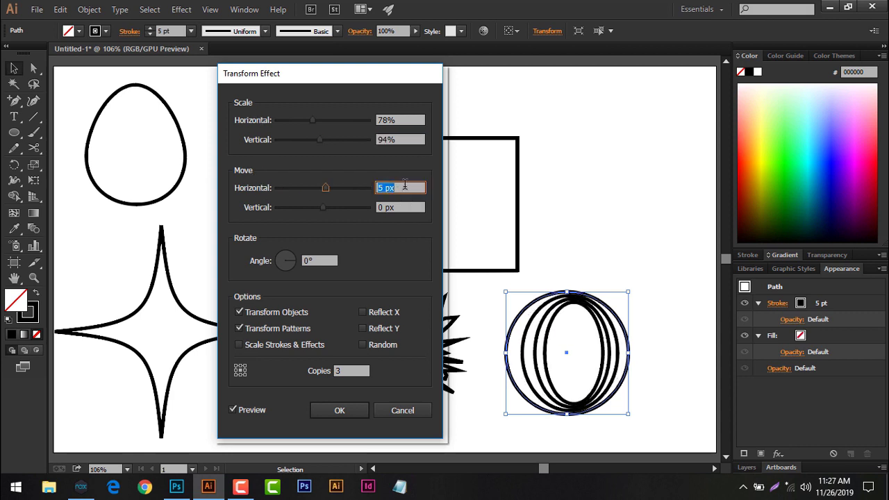
key("Up")
key("Up")
key("Up")
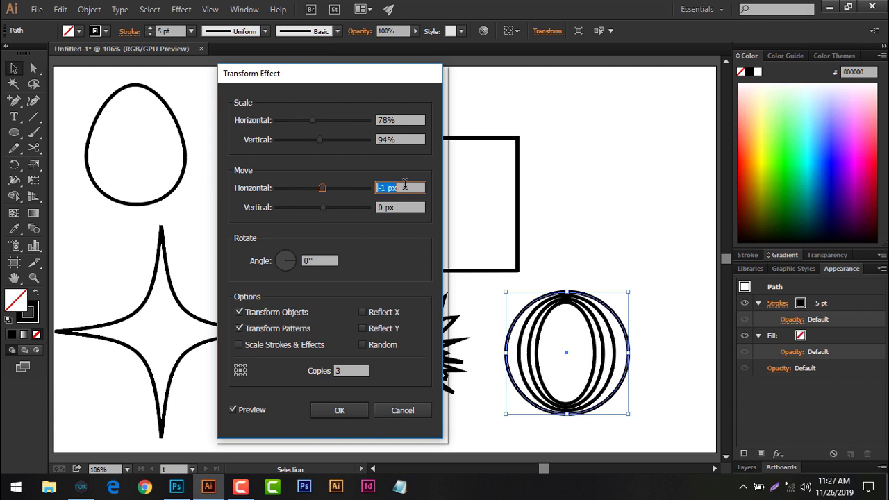
key("Up")
key("Down")
key("Down")
key("Down")
key("Up")
key("Up")
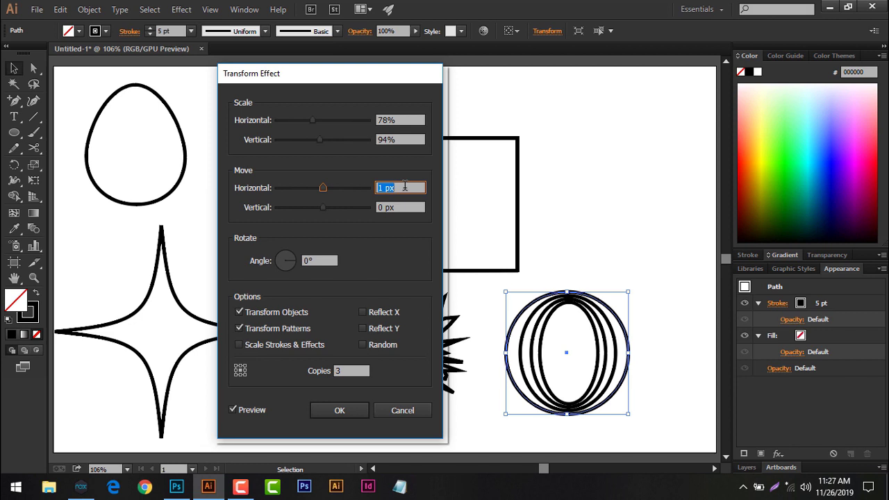
key("Down")
key("Down")
key("Down")
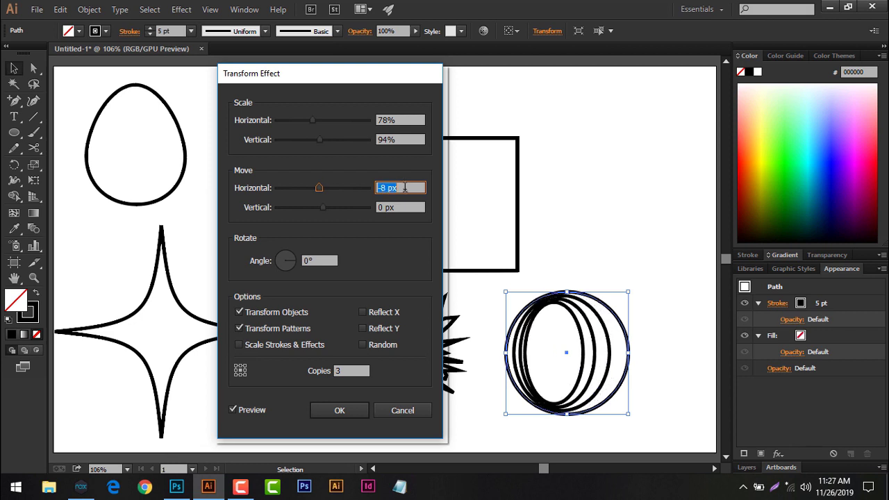
key("Down")
key("Down")
key("Down")
key("Down")
key("Down")
key("Down")
key("Down")
key("Down")
key("Down")
key("Up")
key("Up")
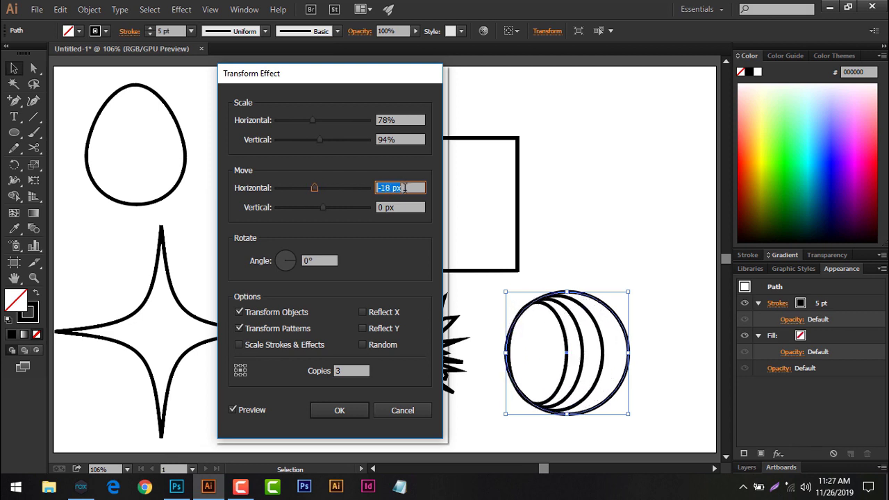
key("Up")
key("Up")
key("Up")
key("Up")
key("Up")
key("Up")
key("Up")
key("Up")
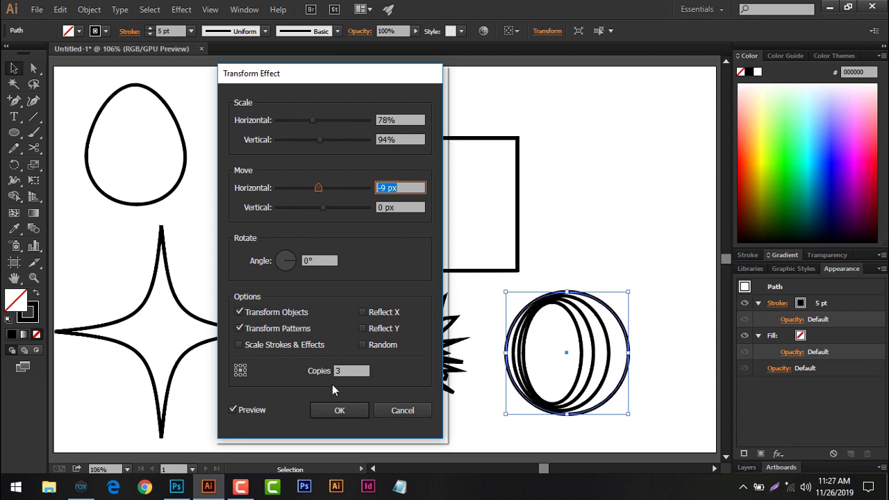
Step: Set 7 copies with a 49 px horizontal move and -40 px vertical move
left_click(341, 370)
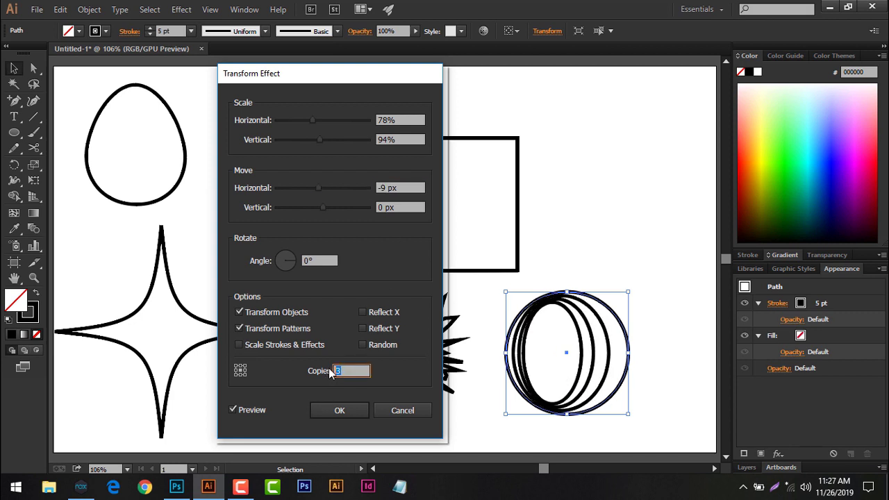
type("7")
left_click(407, 187)
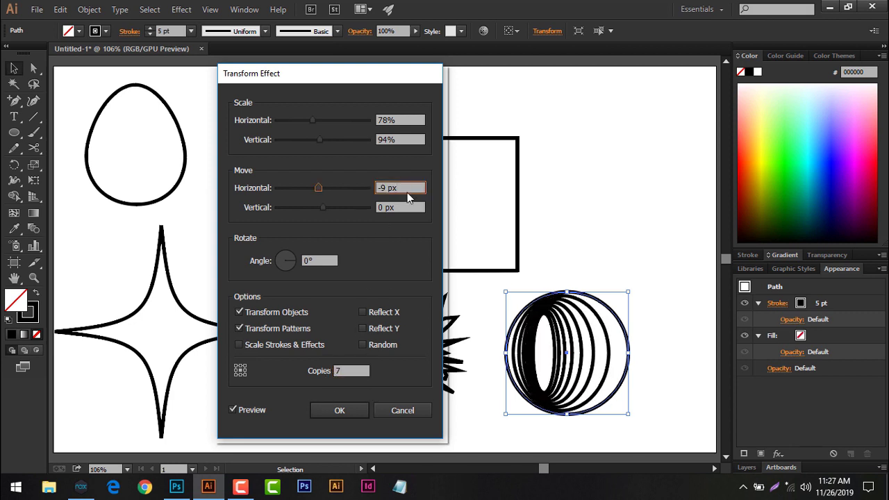
key("Up")
key("Up")
key("Up")
key("Up")
key("Up")
key("Up")
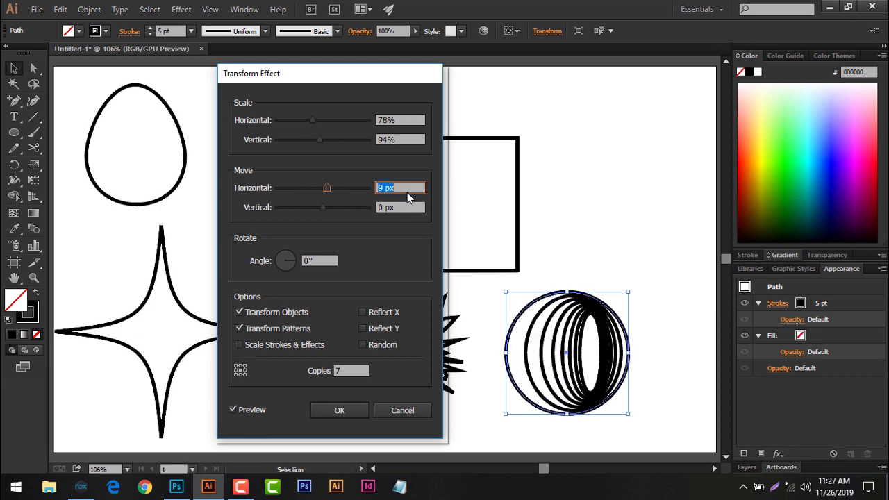
key("Up")
key("Up")
key("Up")
key("Up")
key("Up")
key("Up")
key("Up")
key("Up")
key("Up")
key("Up")
key("Up")
key("Up")
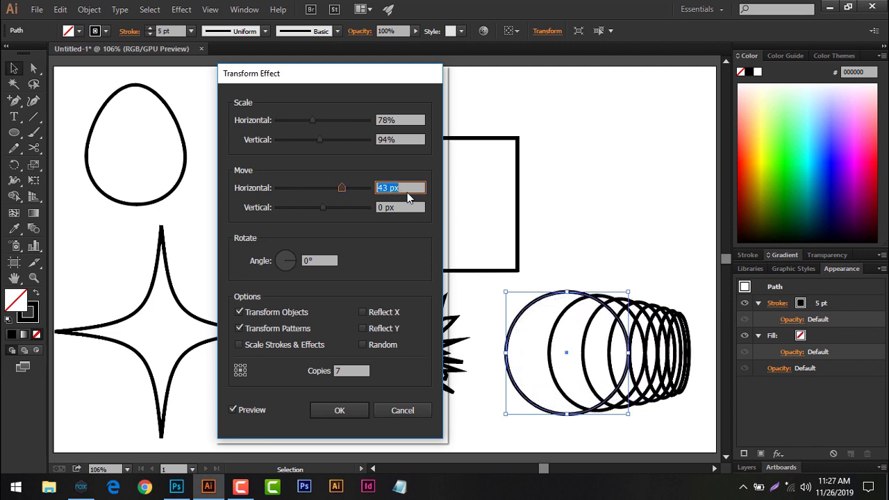
key("Up")
key("Up")
key("Up")
key("Up")
key("Up")
key("Up")
key("Down")
key("Down")
key("Down")
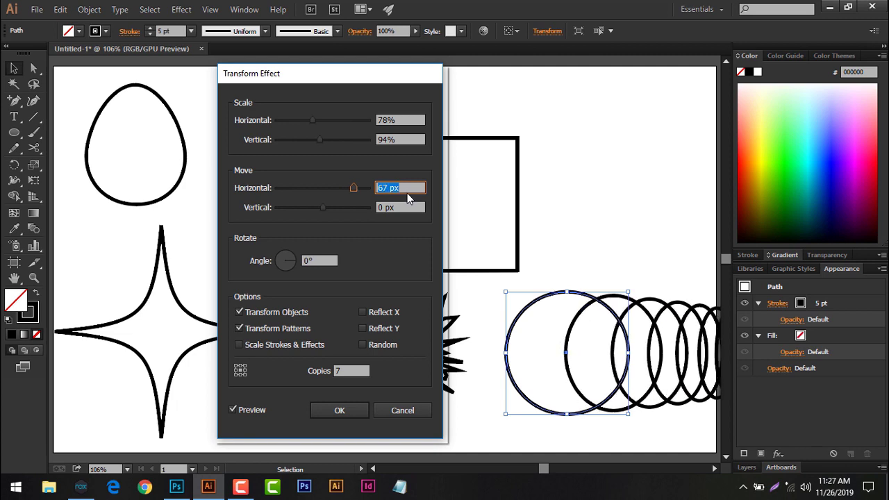
key("Down")
key("Down")
key("Down")
key("Down")
key("Down")
key("Down")
key("Up")
key("Up")
key("Up")
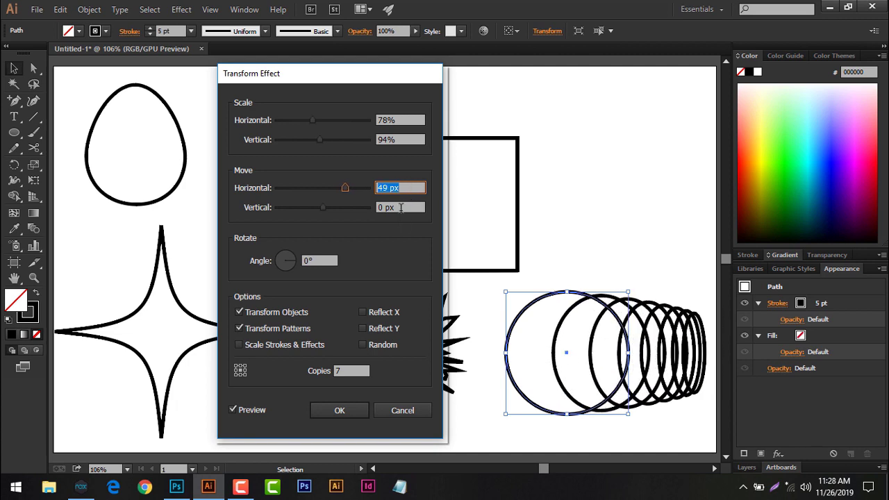
left_click(400, 207)
key("Up")
key("Up")
key("Up")
key("Up")
key("Up")
key("Up")
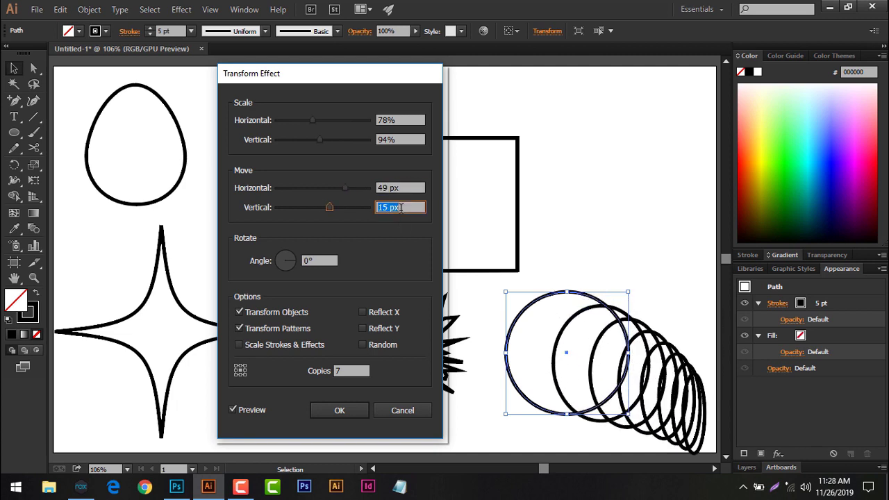
key("Up")
key("Up")
key("Up")
key("Up")
key("Up")
key("Up")
key("Down")
key("Down")
key("Down")
key("Down")
key("Down")
key("Down")
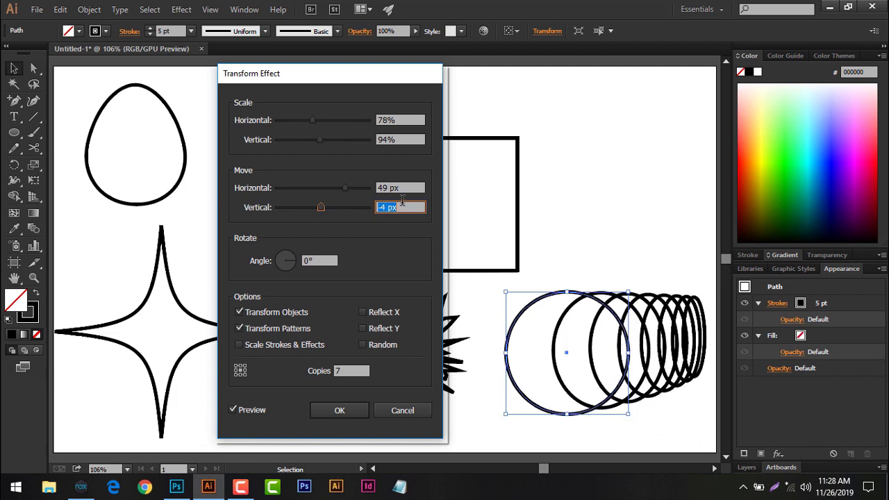
key("Down")
key("Down")
key("Down")
key("Down")
key("Down")
key("Down")
key("Down")
key("Down")
key("Down")
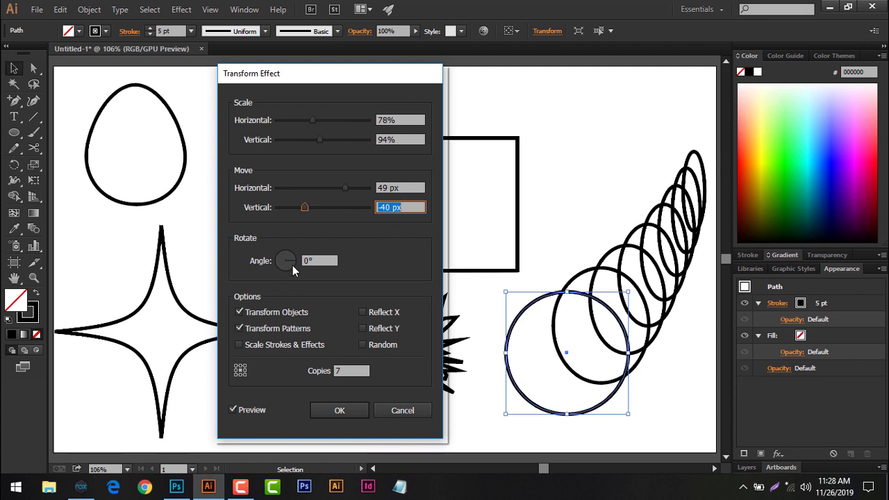
Step: Step the copies' rotation angle up to about 75° in the Transform preview
left_click(316, 260)
key("Up")
key("Up")
key("Up")
key("Up")
key("Up")
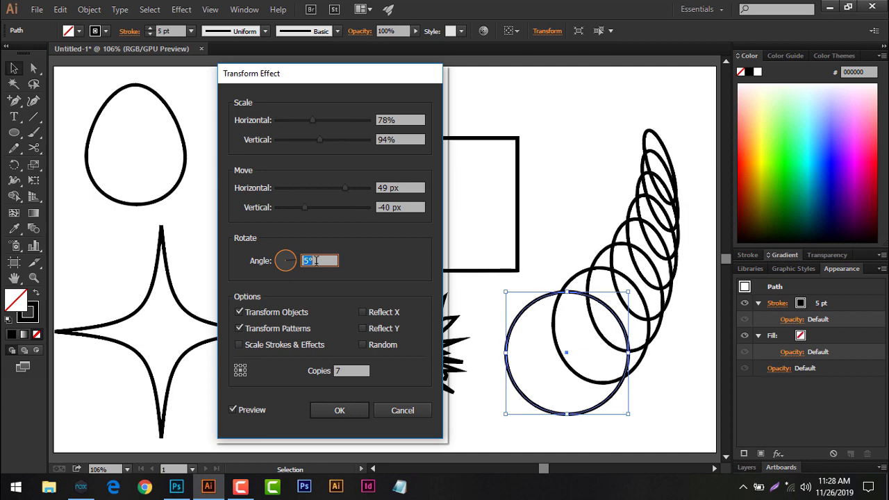
key("Up")
key("Up")
key("Up")
key("Up")
key("Up")
key("Up")
key("Up")
key("Up")
key("Up")
key("Up")
key("Up")
key("Up")
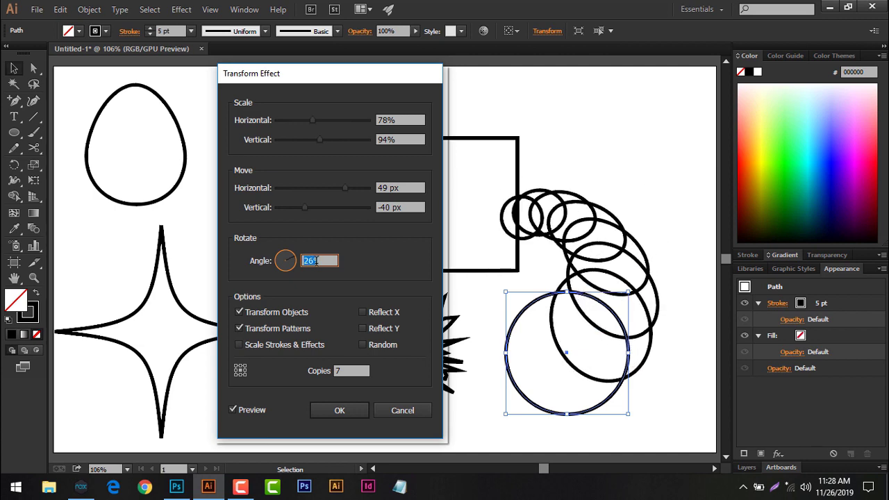
key("Up")
key("Up")
key("Up")
key("Up")
key("Up")
key("Up")
key("Up")
key("Up")
key("Up")
key("Up")
key("Up")
key("Up")
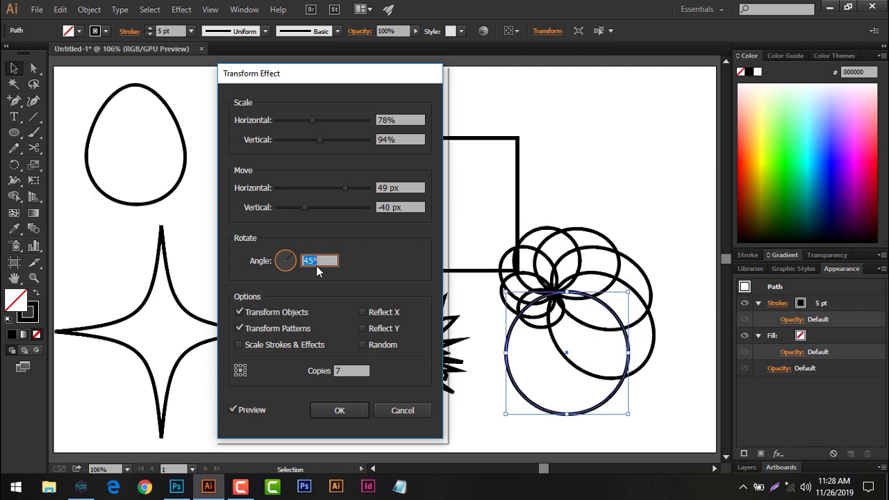
key("Down")
key("Down")
key("Down")
key("Down")
key("Down")
key("Down")
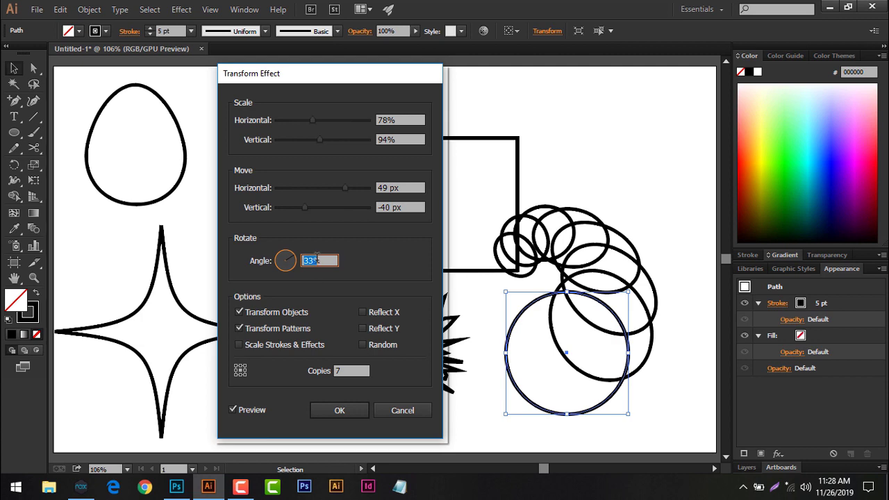
key("Down")
key("Up")
key("Up")
key("Up")
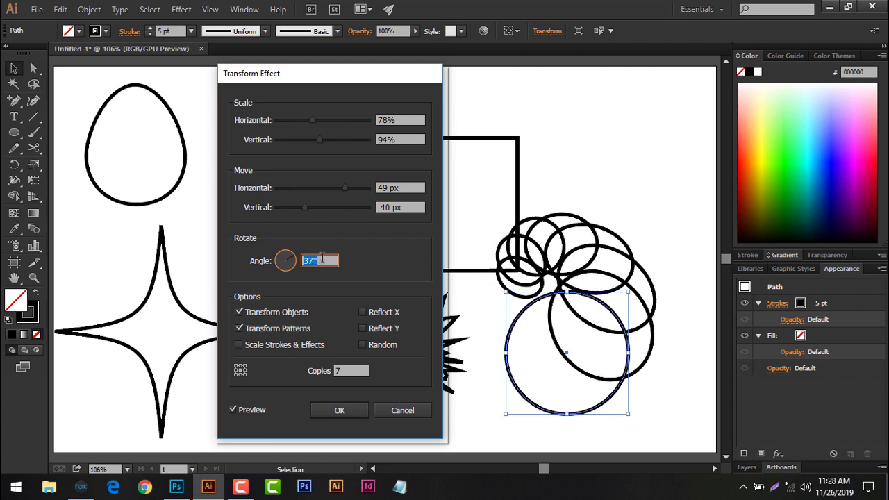
key("Up")
key("Up")
key("Up")
key("Up")
key("Up")
key("Up")
key("Up")
key("Up")
key("Up")
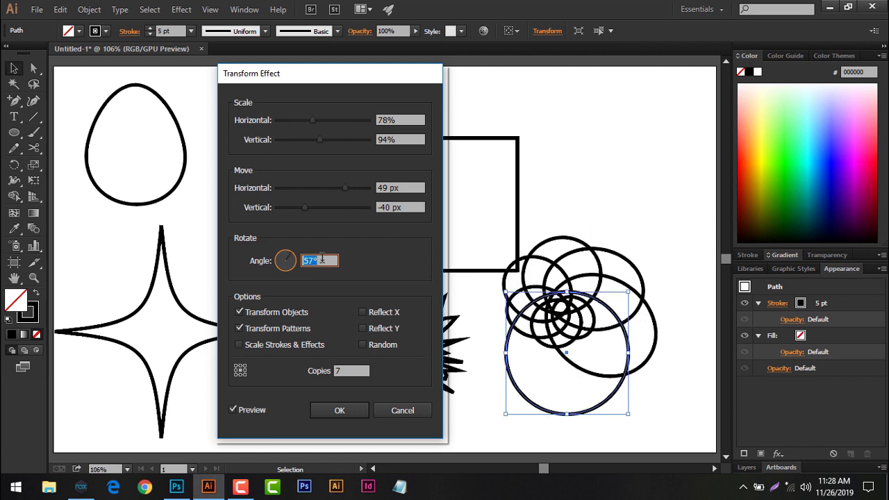
key("Up")
key("Up")
key("Up")
key("Up")
key("Up")
key("Up")
key("Up")
key("Up")
key("Up")
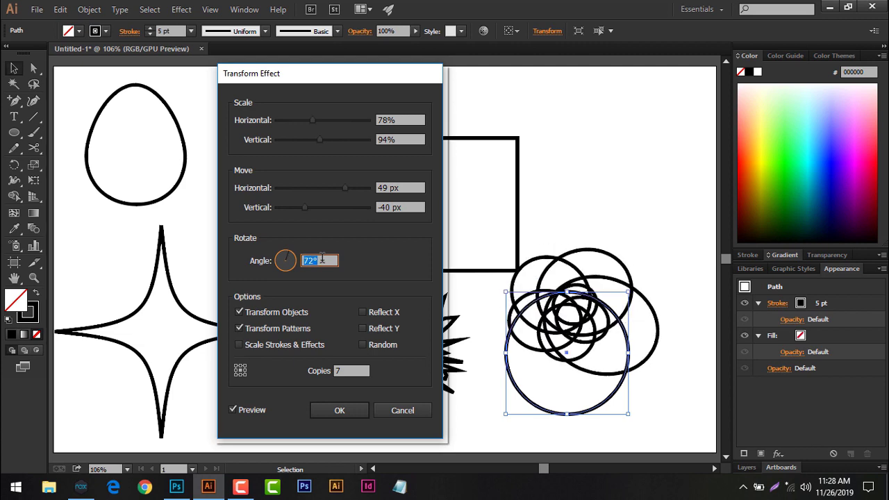
key("Up")
key("Up")
key("Up")
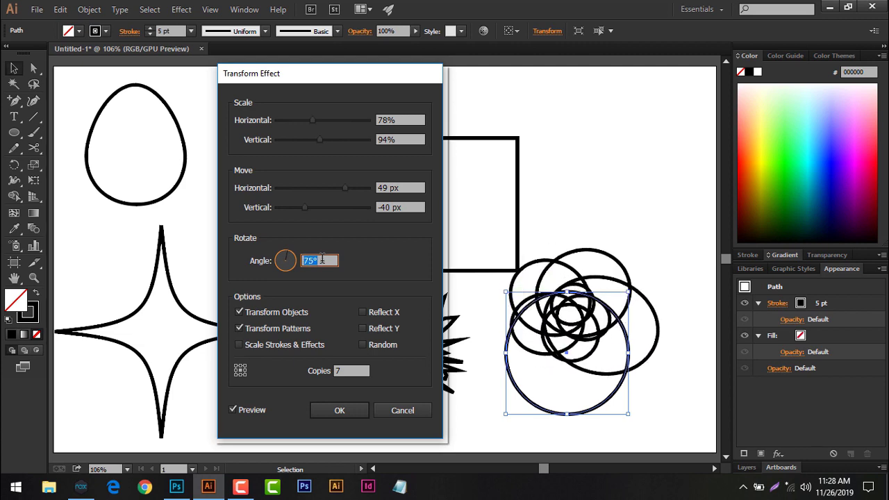
key("Down")
key("Down")
key("Down")
Step: Cancel the circle's Transform effect, move the circle down and the square up-right
left_click(416, 411)
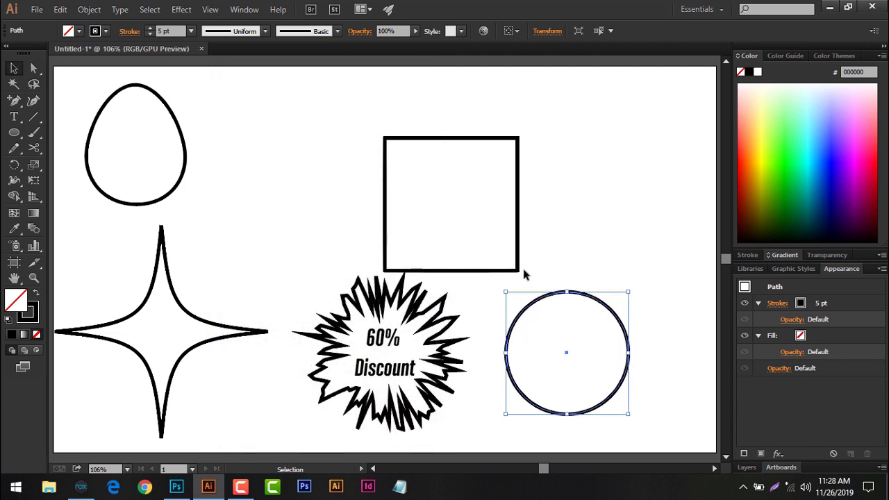
left_click_drag(582, 299, 601, 367)
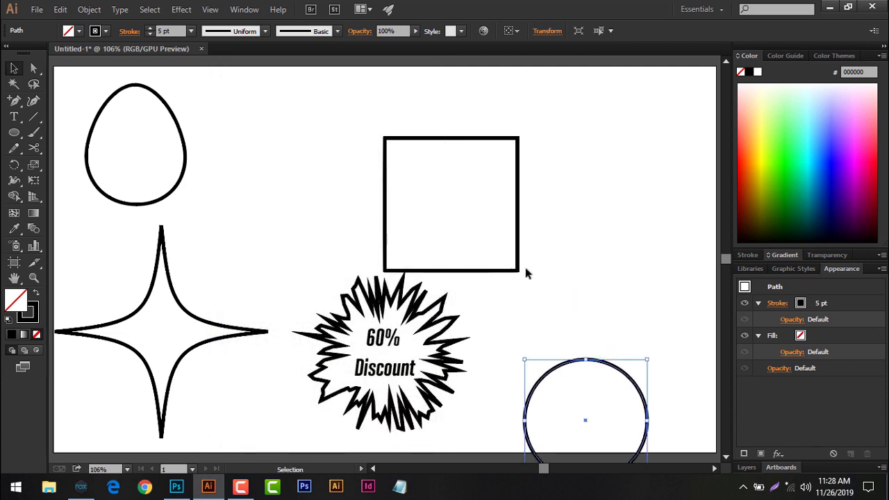
left_click_drag(519, 250, 545, 218)
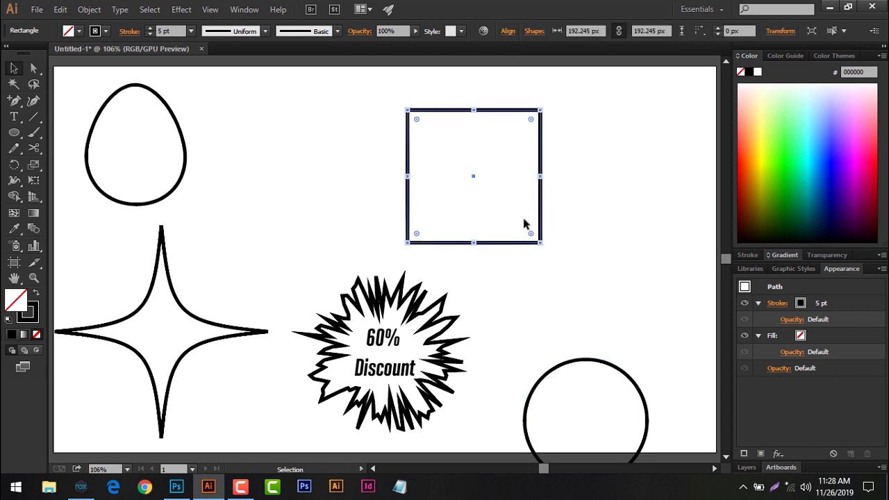
Step: Open the Transform effect settings for the square, then cancel without adding it
left_click(779, 453)
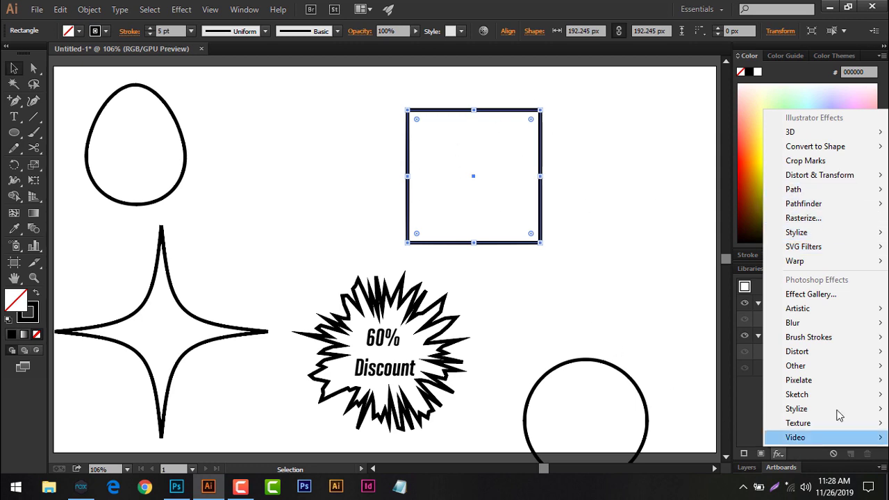
mouse_move(820, 175)
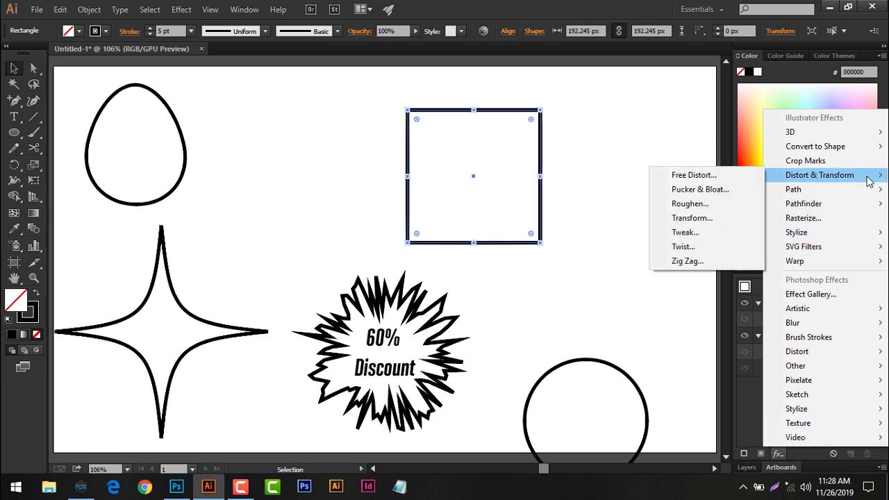
left_click(733, 222)
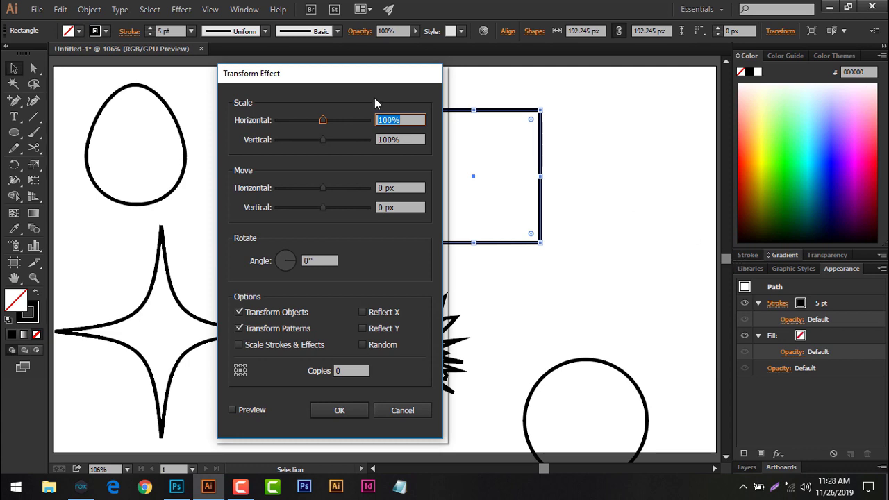
left_click_drag(359, 83, 743, 87)
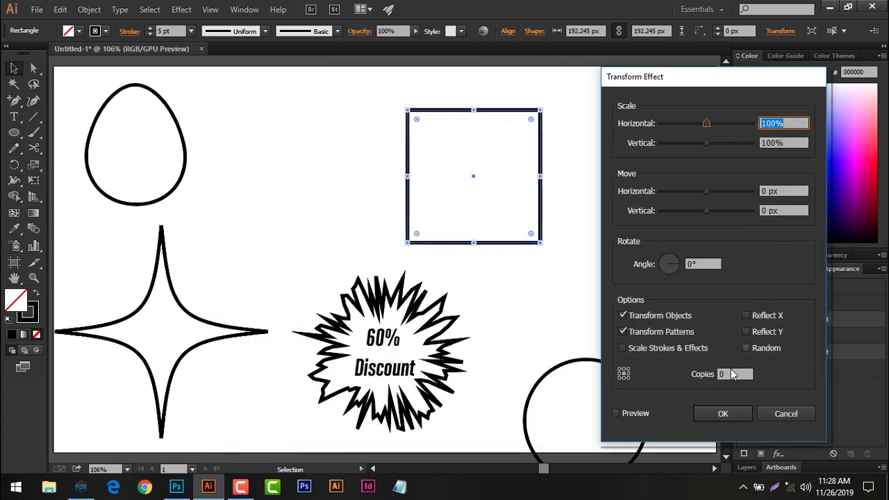
double_click(723, 374)
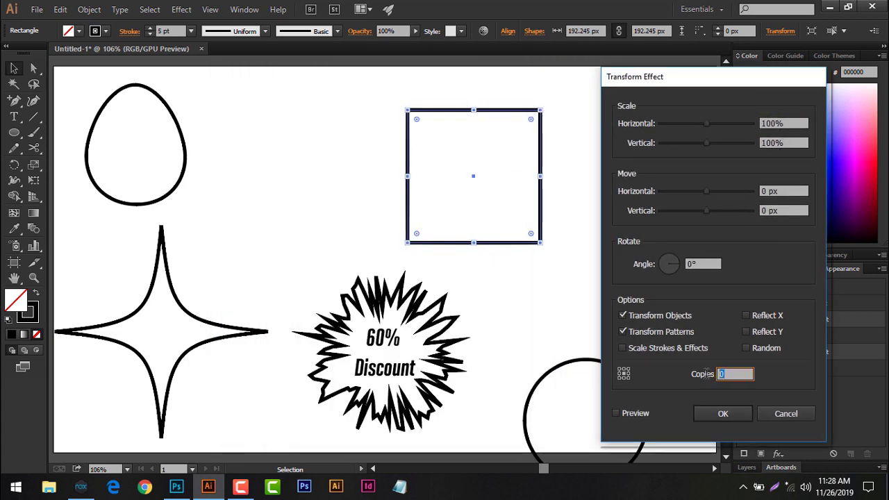
left_click(786, 414)
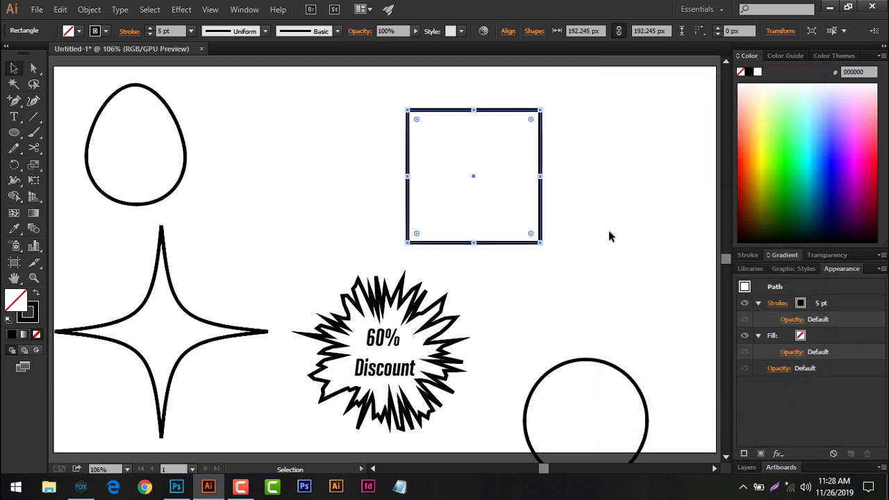
Step: Set stroke weight to 1 pt, select the square, and preview a Transform effect
left_click(192, 33)
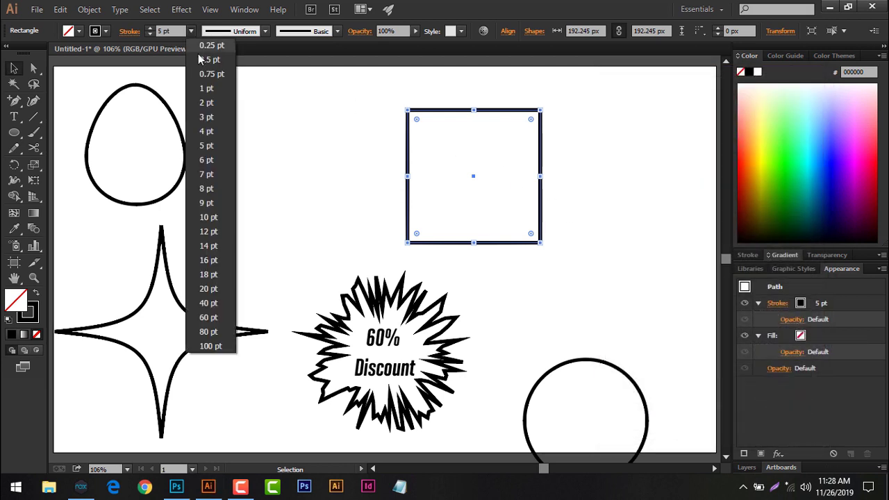
left_click(215, 94)
mouse_move(372, 152)
left_mouse_down()
mouse_move(498, 206)
mouse_move(602, 229)
left_mouse_up()
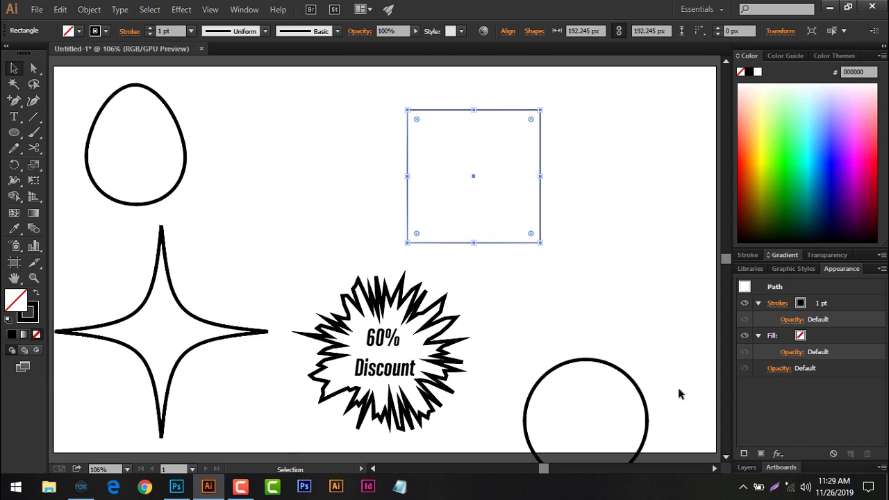
left_click(778, 454)
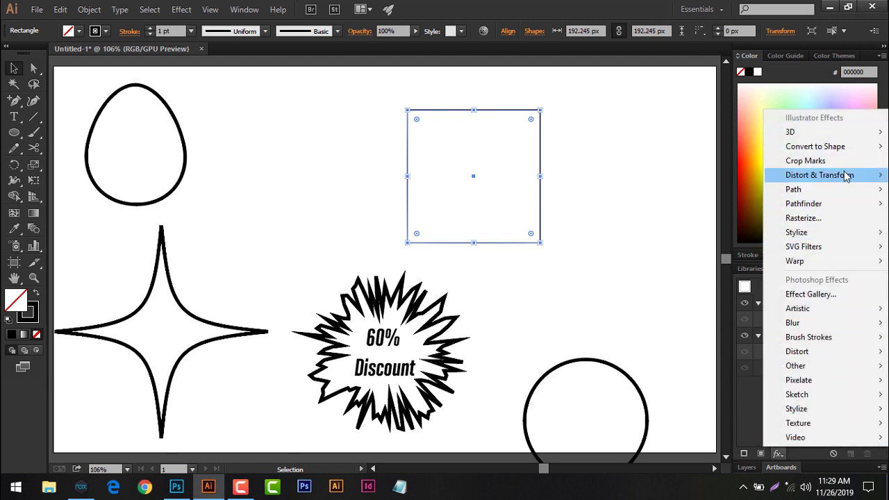
mouse_move(820, 176)
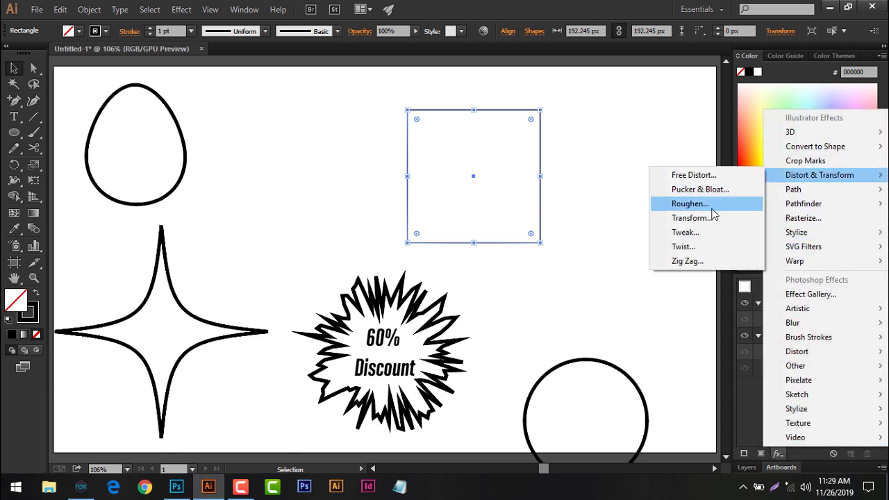
left_click(709, 219)
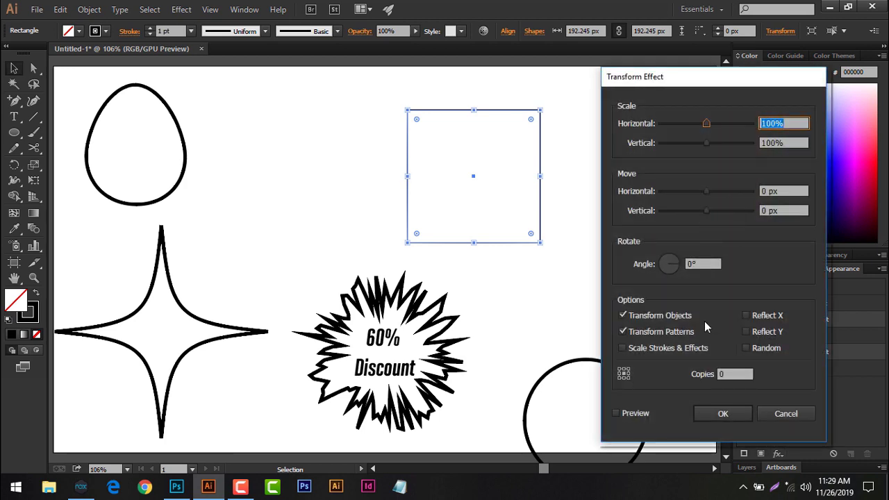
left_click(616, 413)
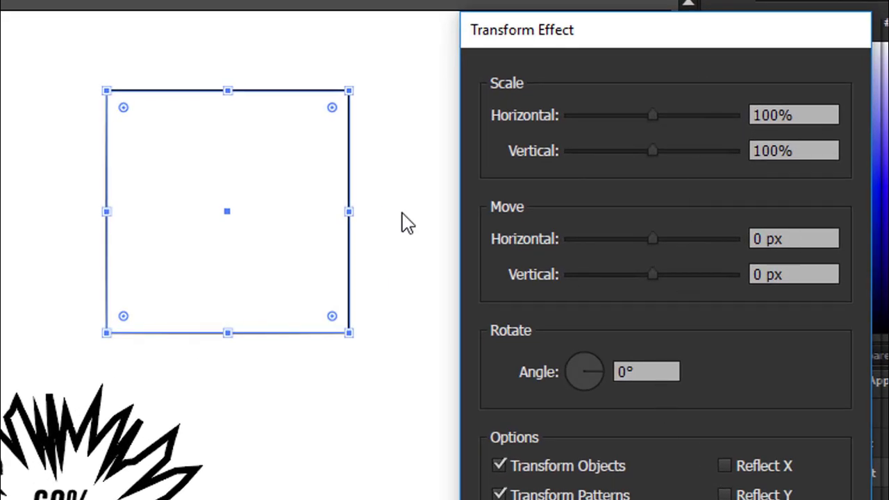
Step: Adjust the copies' rotation angle, settling at -5°
left_click(654, 372)
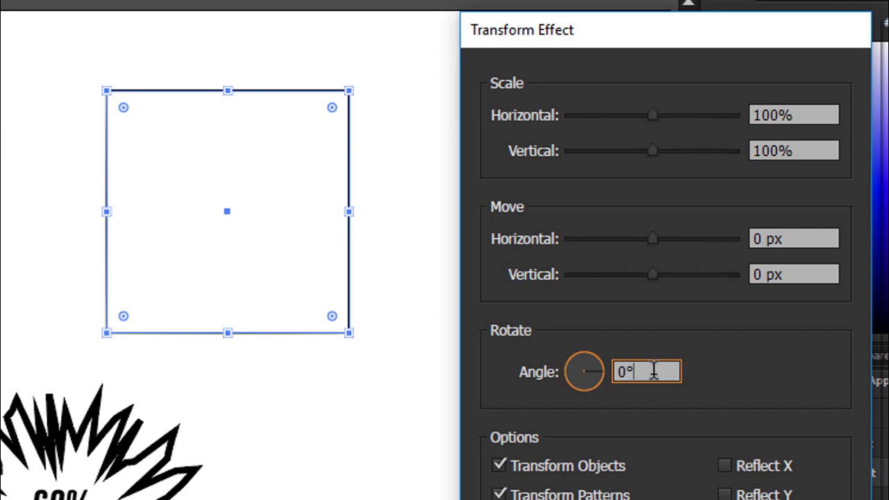
key("Up")
key("Up")
key("Up")
key("Up")
key("Up")
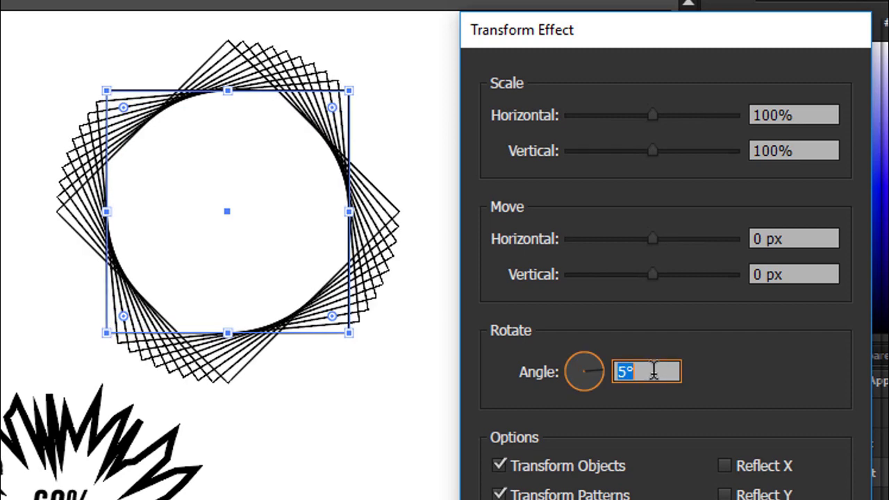
key("Up")
key("Up")
key("Up")
key("Up")
key("Up")
key("Up")
key("Up")
key("Up")
key("Up")
key("Up")
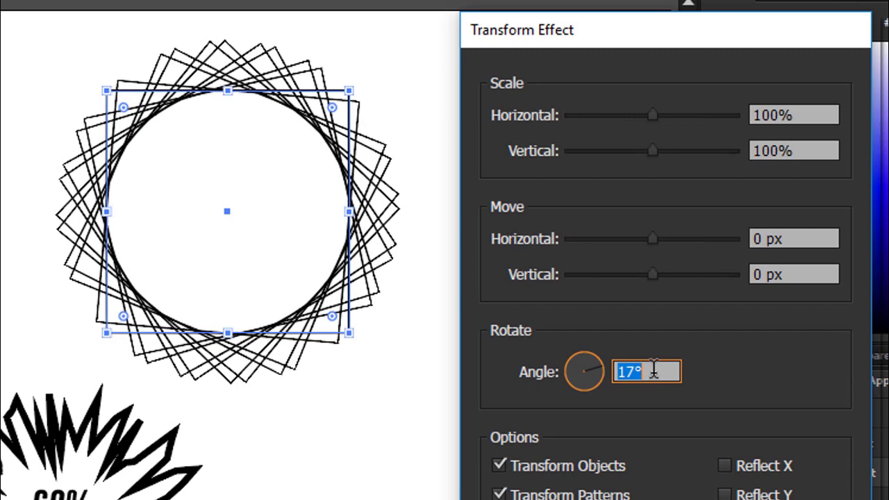
key("Up")
key("Up")
key("Up")
key("Up")
key("Up")
key("Up")
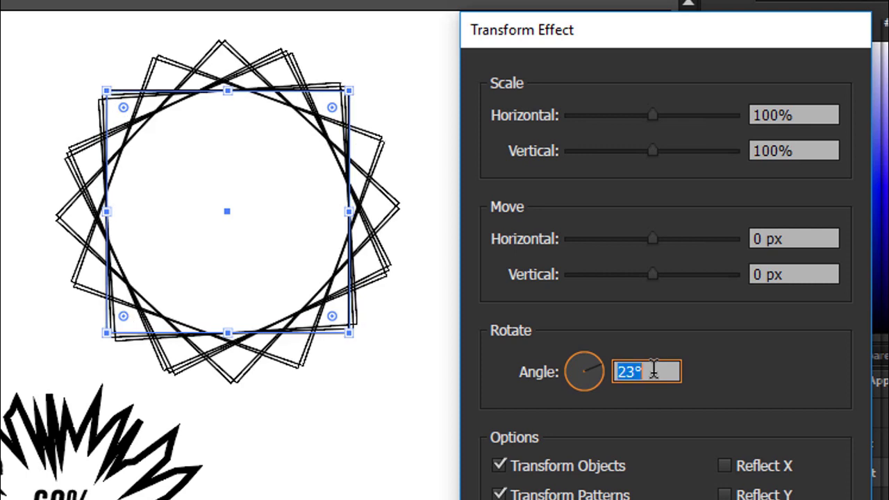
key("Up")
key("Up")
key("Up")
key("Up")
key("Up")
key("Up")
key("Up")
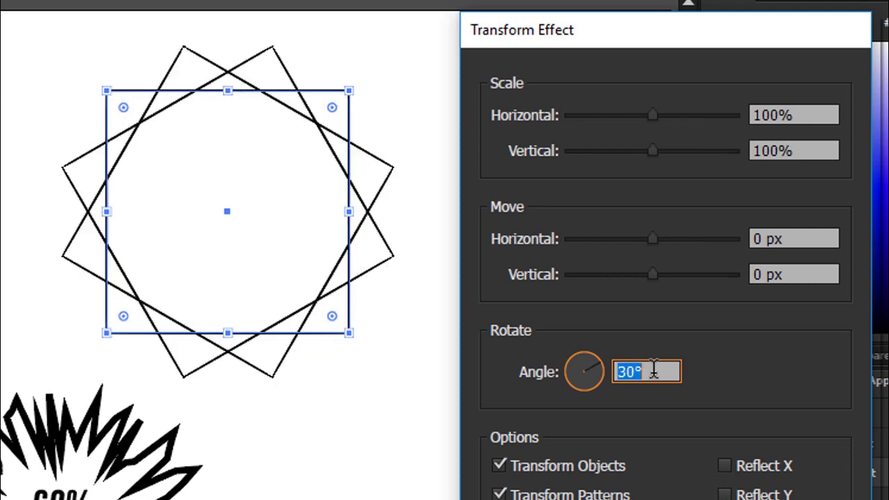
key("Up")
key("Up")
key("Up")
key("Up")
key("Up")
key("Up")
key("Up")
key("Up")
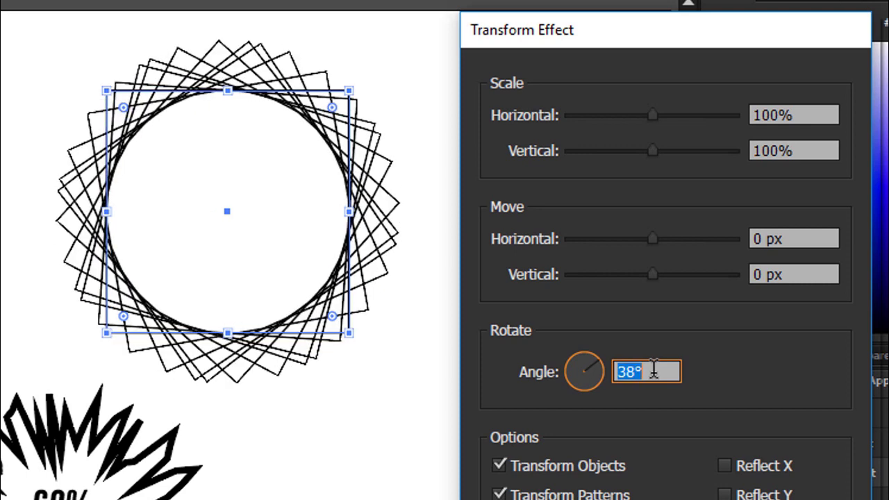
key("Down")
key("Down")
key("Down")
key("Down")
key("Down")
key("Down")
key("Down")
key("Down")
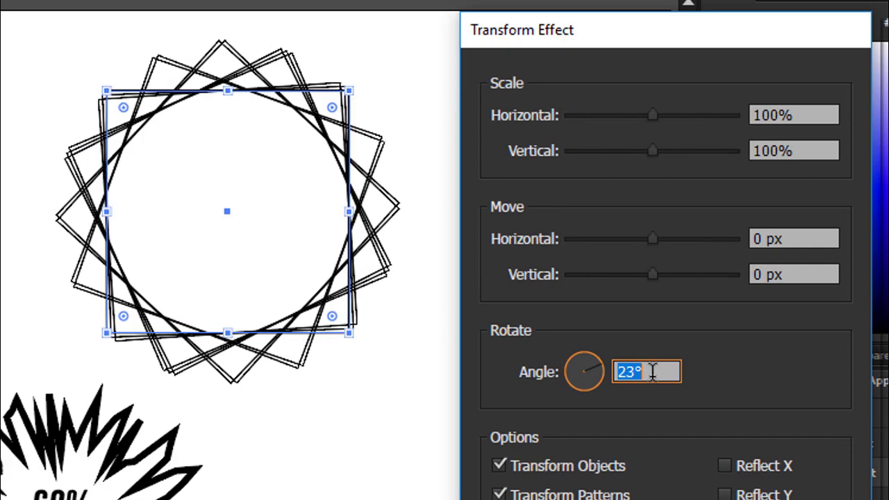
key("Down")
key("Down")
key("Down")
key("Down")
key("Down")
key("Down")
key("Up")
key("Up")
key("Up")
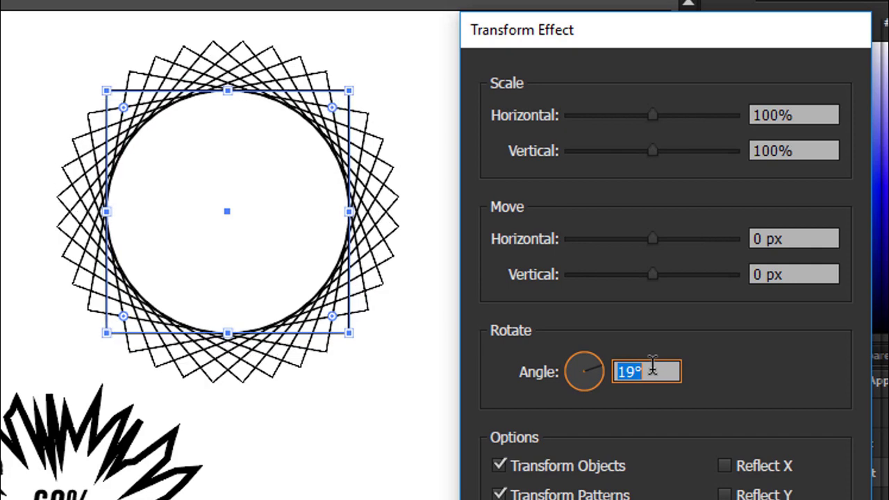
key("Up")
key("Up")
key("Up")
key("Up")
key("Up")
key("Down")
key("Down")
key("Down")
key("Down")
key("Down")
key("Down")
key("Down")
key("Down")
key("Down")
key("Down")
key("Down")
key("Down")
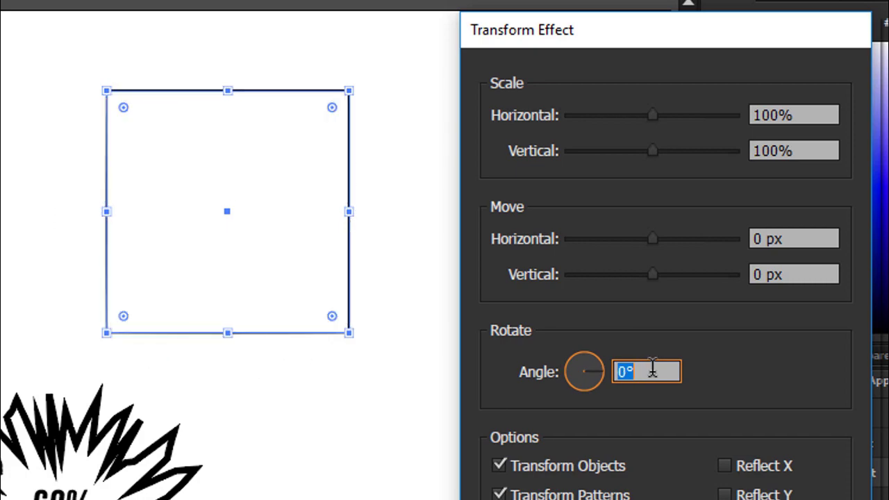
key("Down")
key("Down")
key("Down")
key("Down")
key("Down")
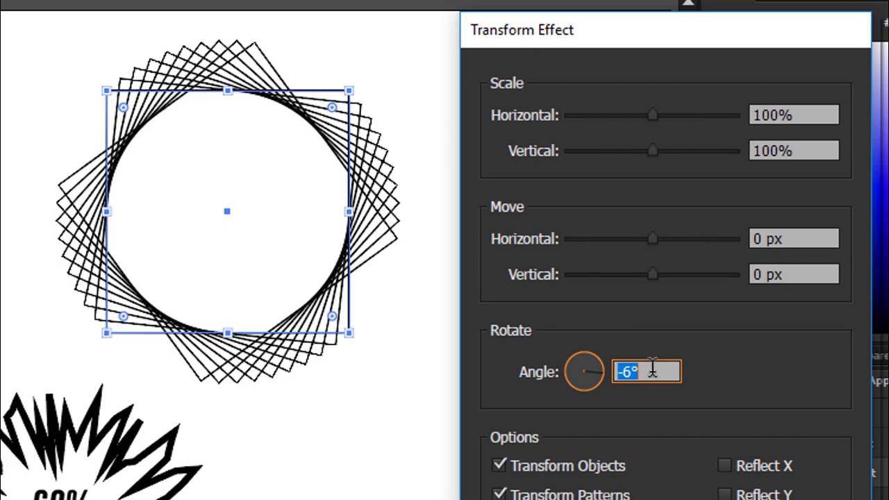
key("Up")
key("Up")
key("Up")
key("Up")
key("Up")
key("Up")
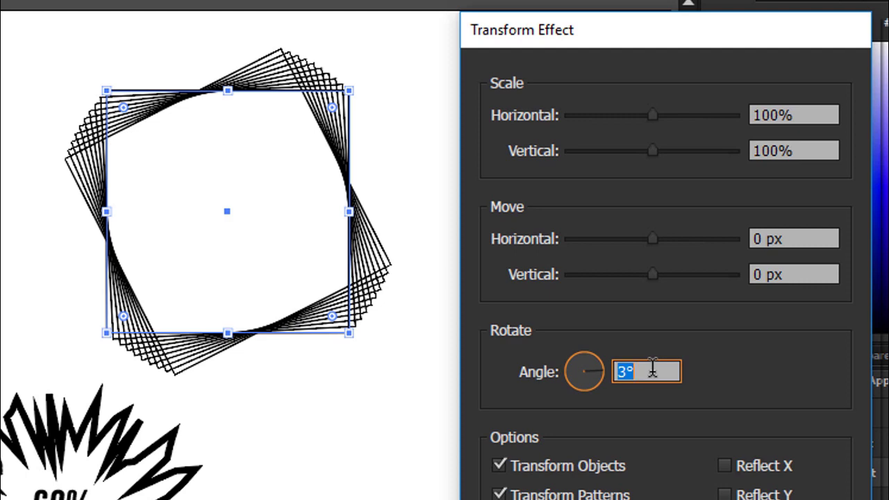
key("Down")
key("Down")
key("Down")
key("Down")
key("Down")
key("Down")
key("Down")
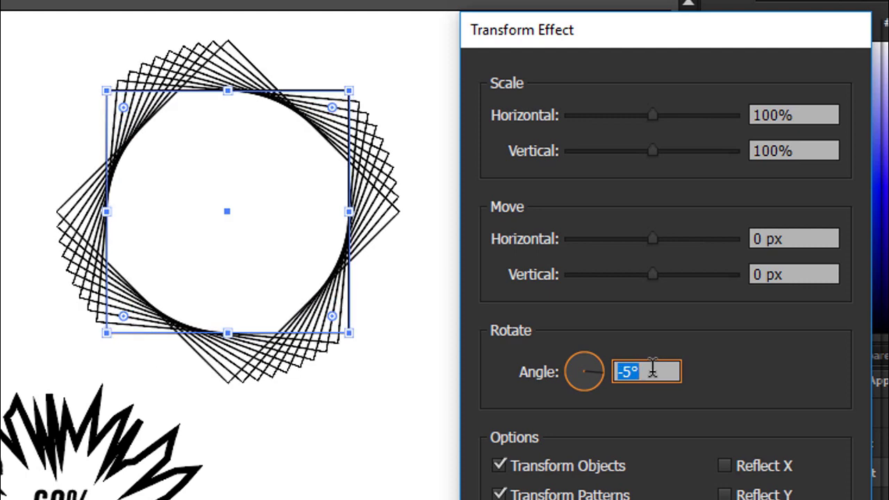
key("Down")
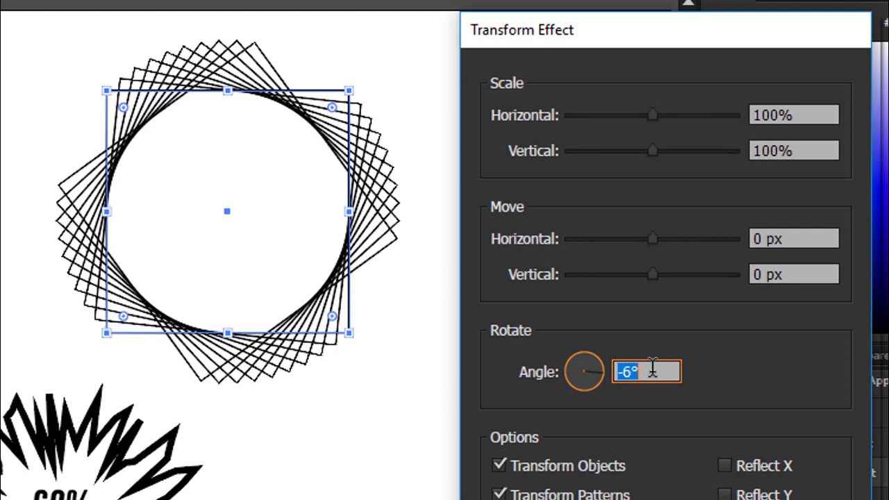
key("Up")
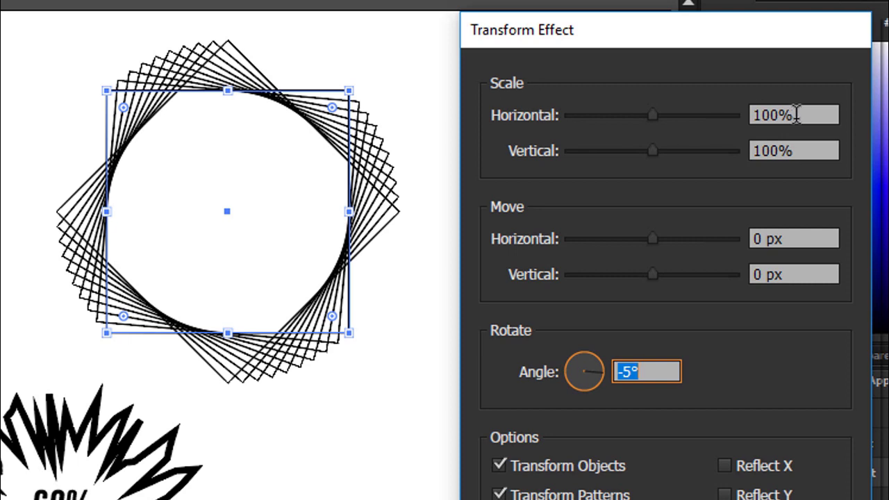
Step: Shrink the square's rotated copies to 90% horizontal and 93% vertical scale
left_click(837, 117)
key("Down")
key("Down")
key("Down")
key("Down")
key("Down")
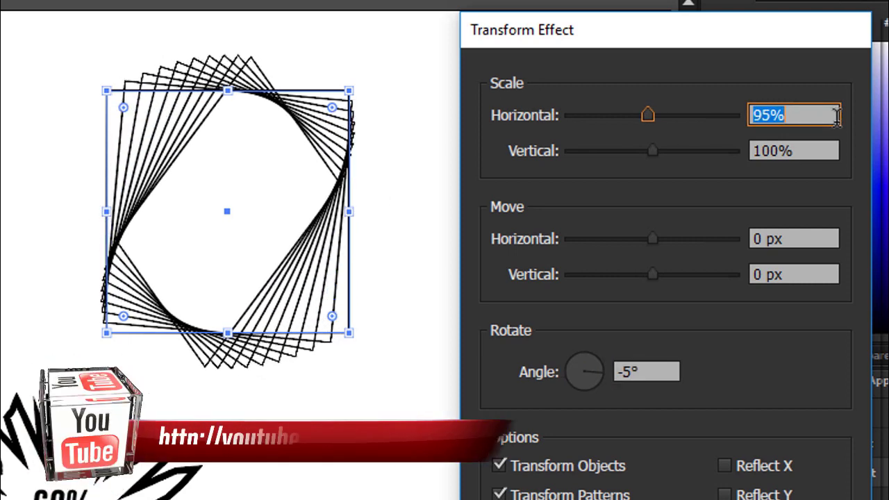
key("Down")
key("Up")
key("Down")
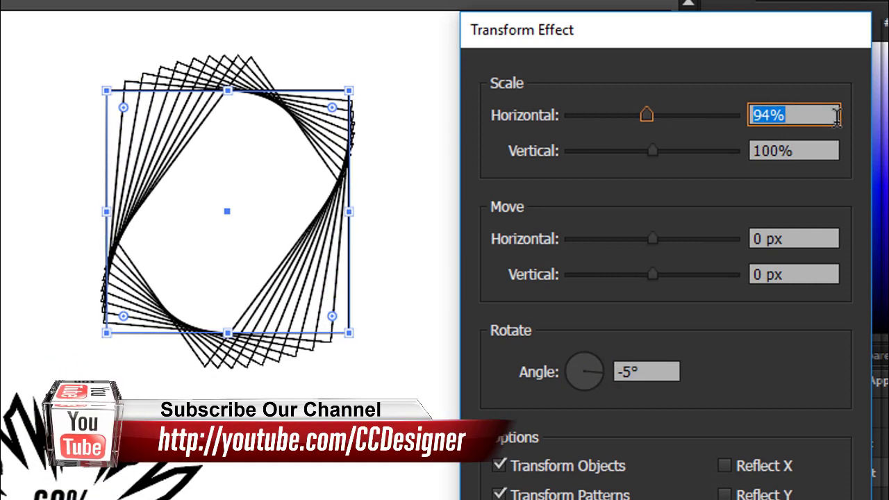
key("Down")
key("Down")
key("Down")
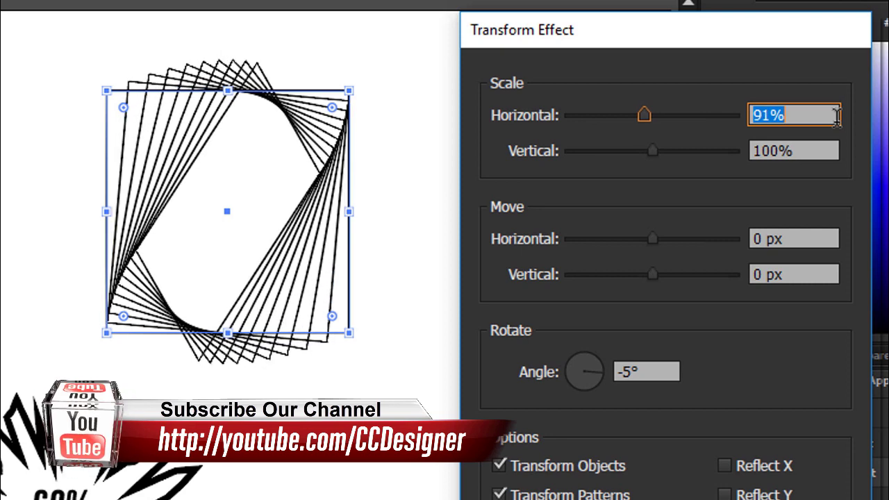
key("Down")
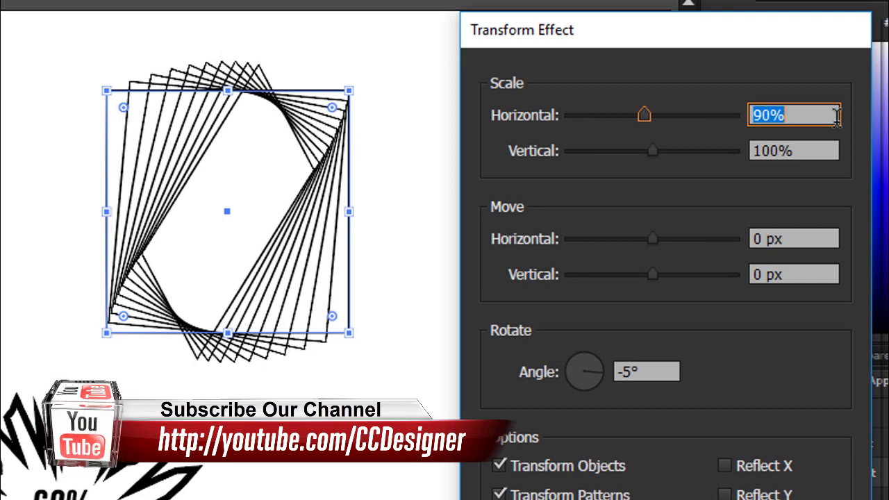
left_click(827, 152)
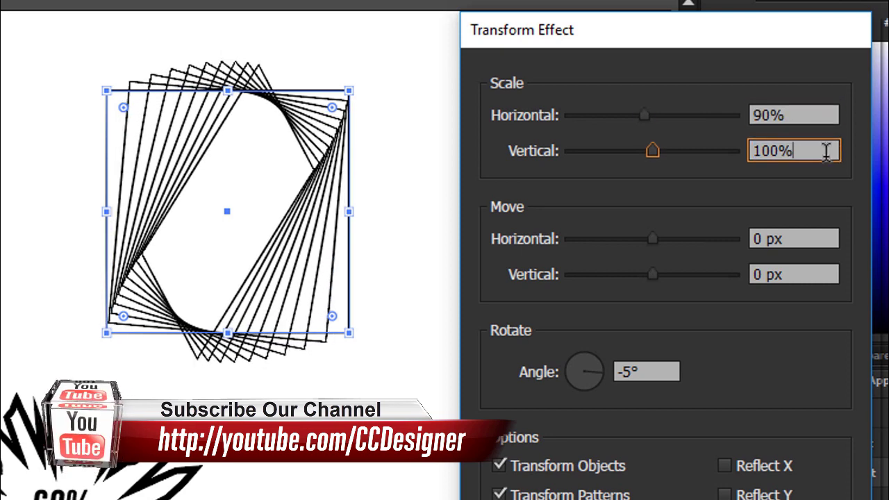
key("Down")
key("Down")
key("Down")
key("Down")
key("Down")
key("Down")
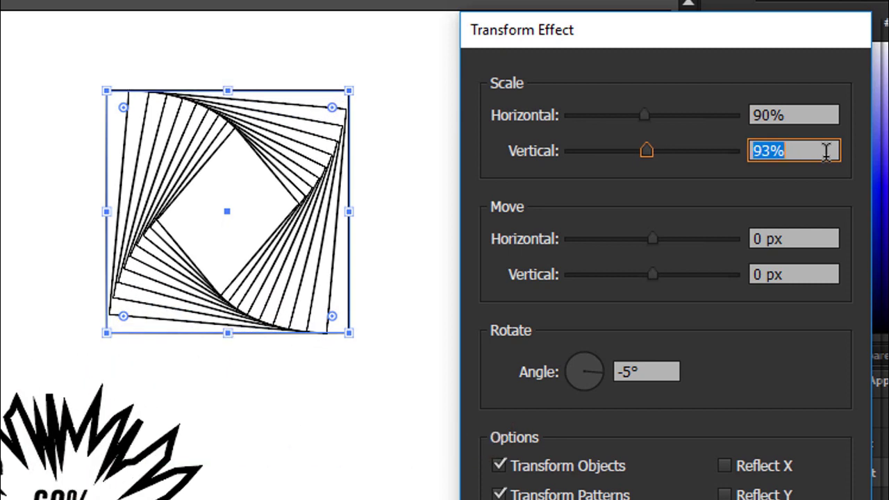
key("Down")
key("Down")
key("Down")
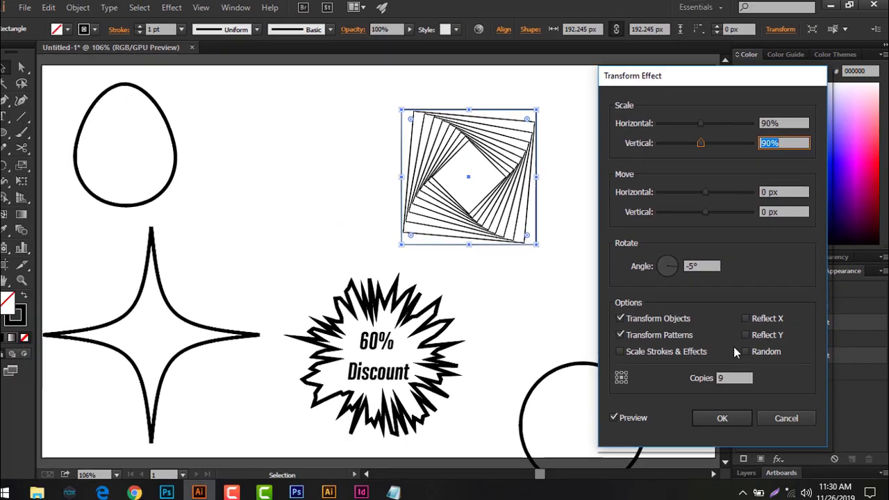
Step: Apply the Transform effect to the square, deselect, and zoom in and out on the spiral
left_click(725, 413)
left_click(660, 305)
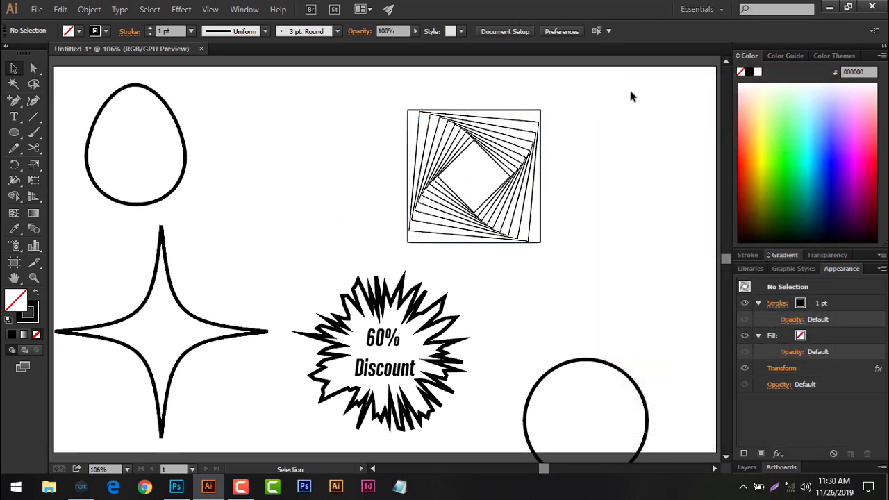
key("ctrl+equal")
scroll(644, 132, "up", 3)
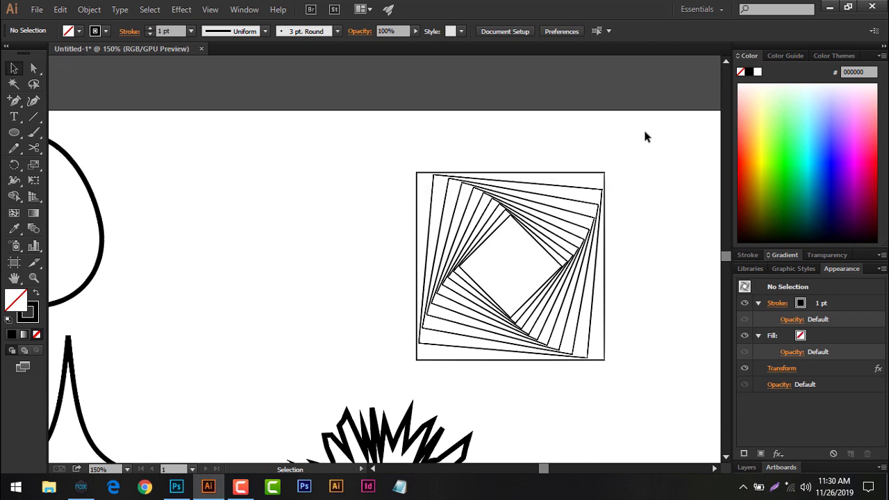
key("ctrl+equal")
key("ctrl+equal")
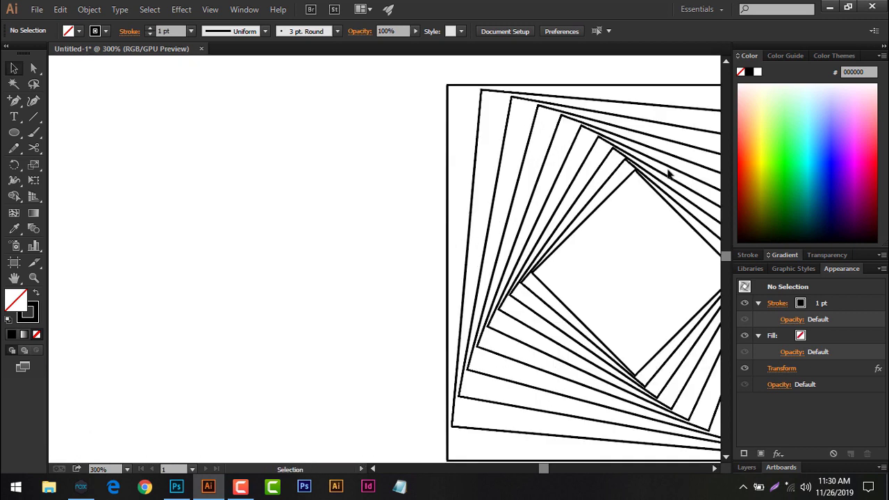
key("ctrl+minus")
key("ctrl+minus")
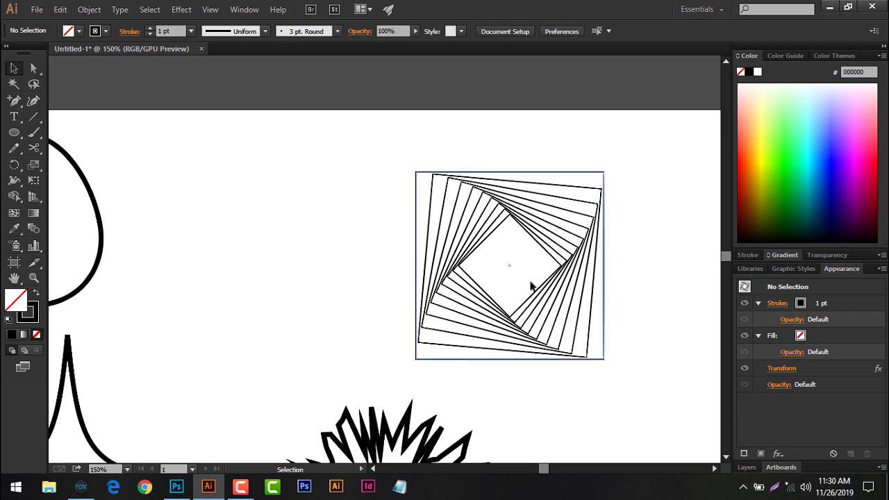
left_click_drag(544, 469, 547, 469)
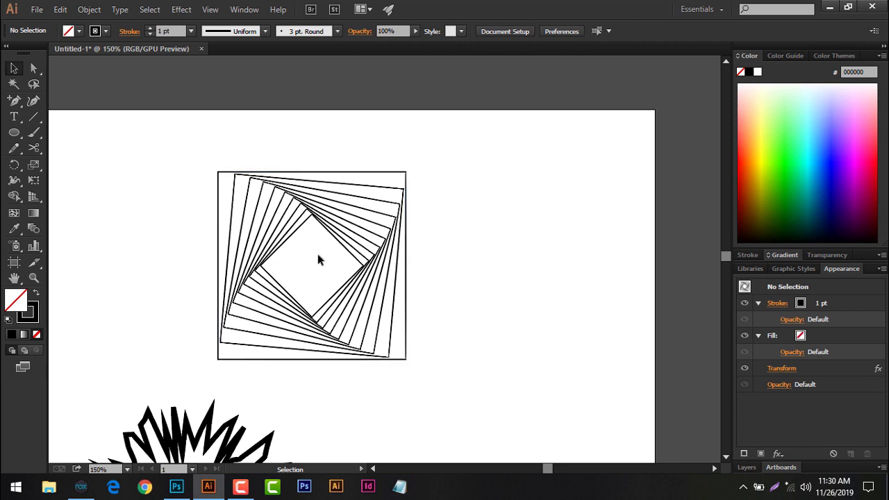
scroll(318, 260, "down", 3)
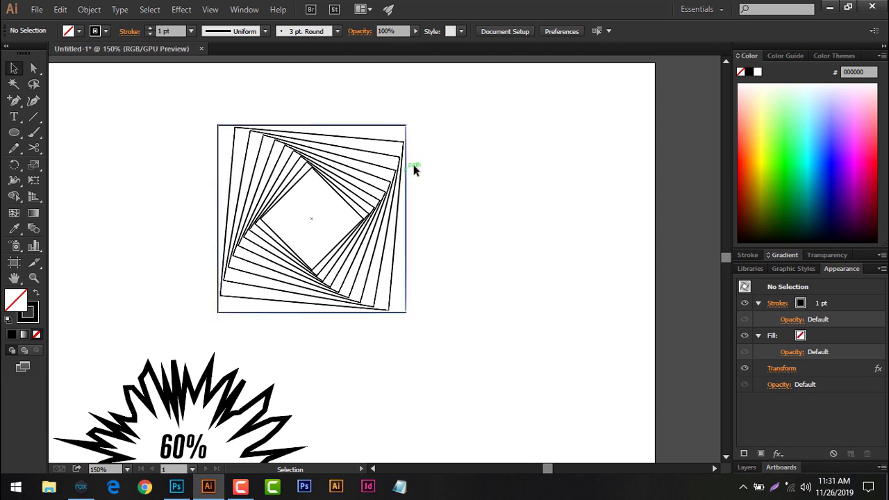
scroll(498, 237, "down", 4)
Step: Move the circle up and right of the '60% Discount' burst, fully inside the artboard
scroll(498, 237, "down", 2)
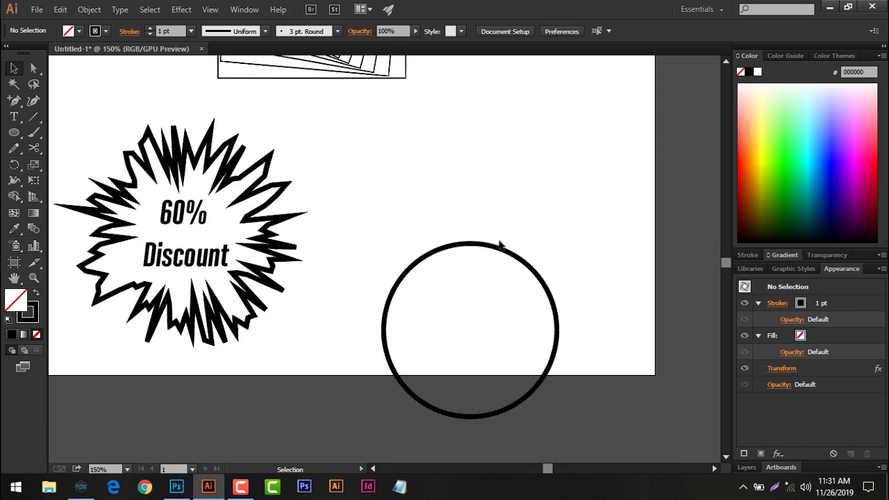
left_click_drag(472, 206, 563, 351)
left_click_drag(520, 266, 536, 191)
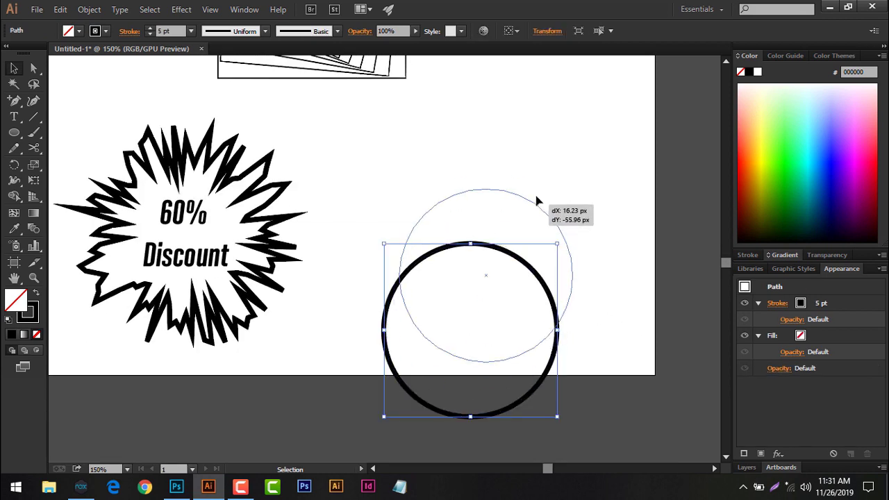
scroll(318, 137, "up", 2)
scroll(292, 136, "up", 1)
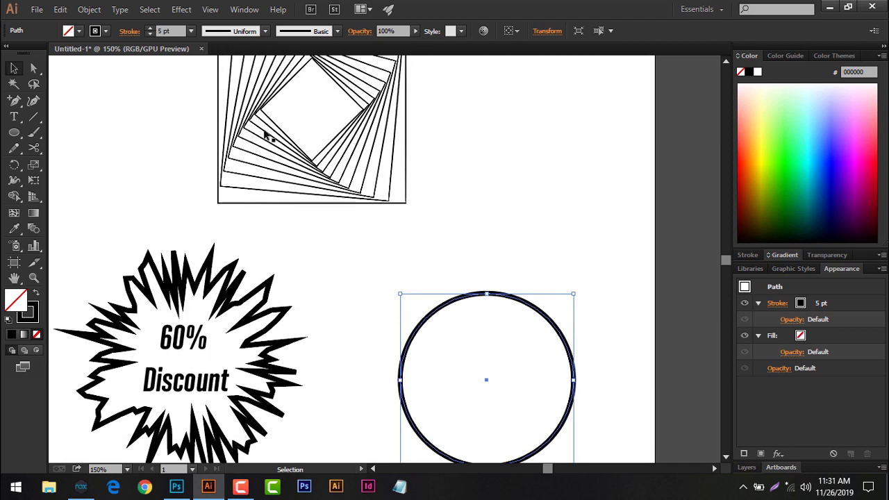
scroll(478, 237, "down", 2)
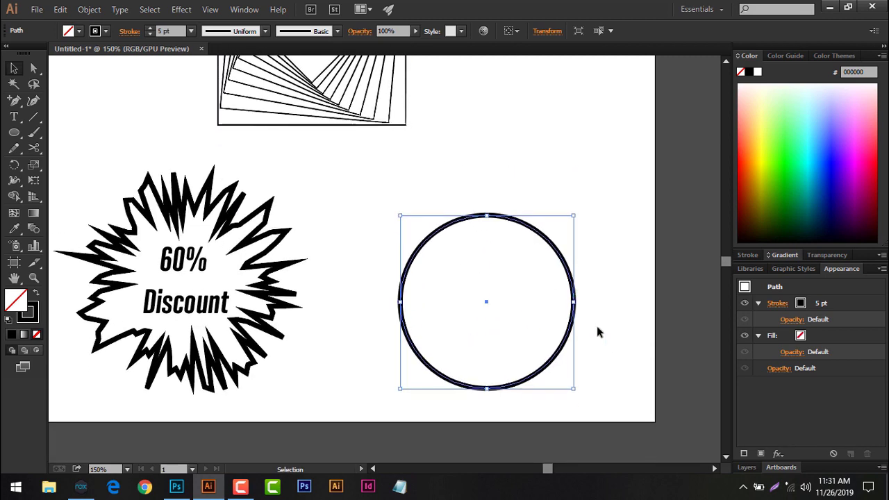
left_click(779, 454)
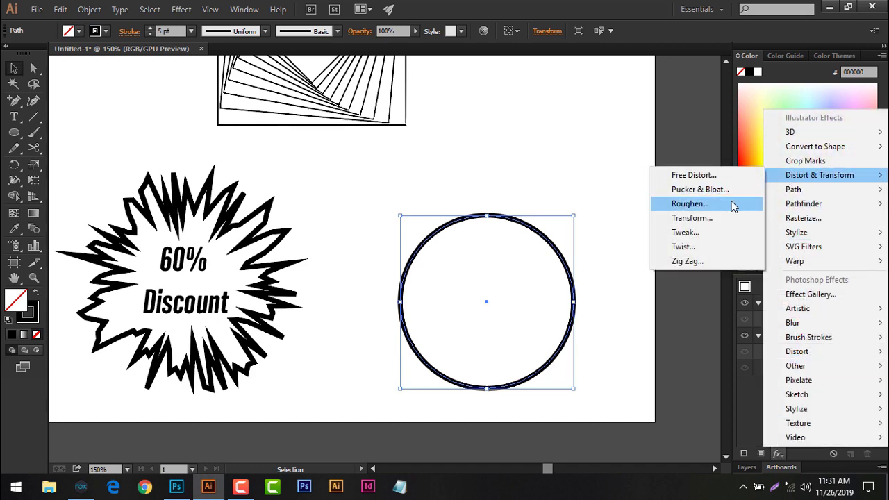
mouse_move(820, 175)
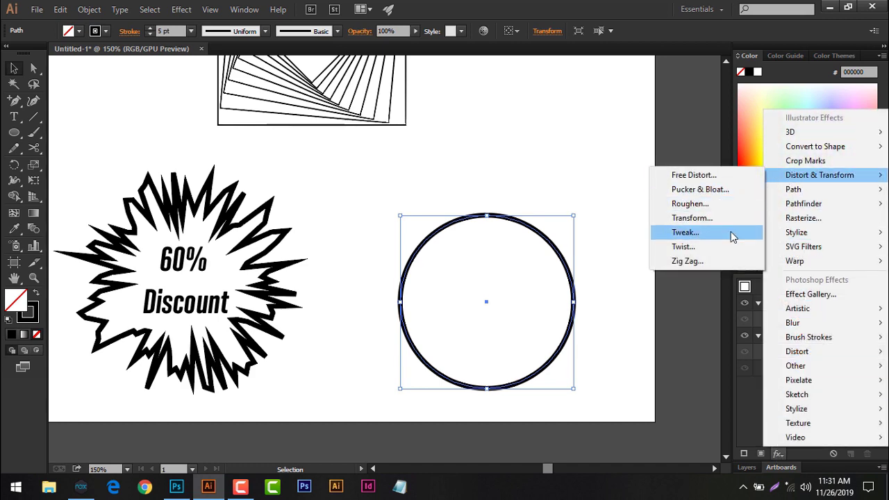
Step: Preview Tweak on the circle (horizontal 23–57%, vertical 24%, Absolute), then cancel it
left_click(731, 231)
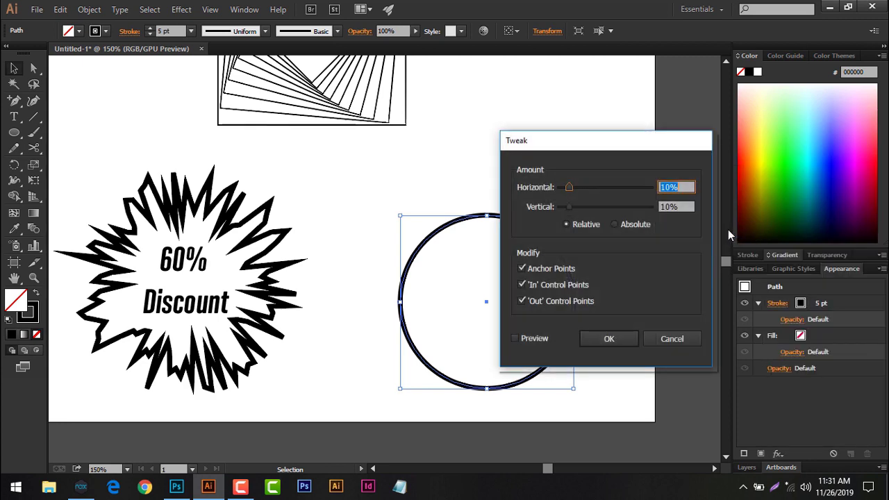
left_click_drag(599, 149, 733, 136)
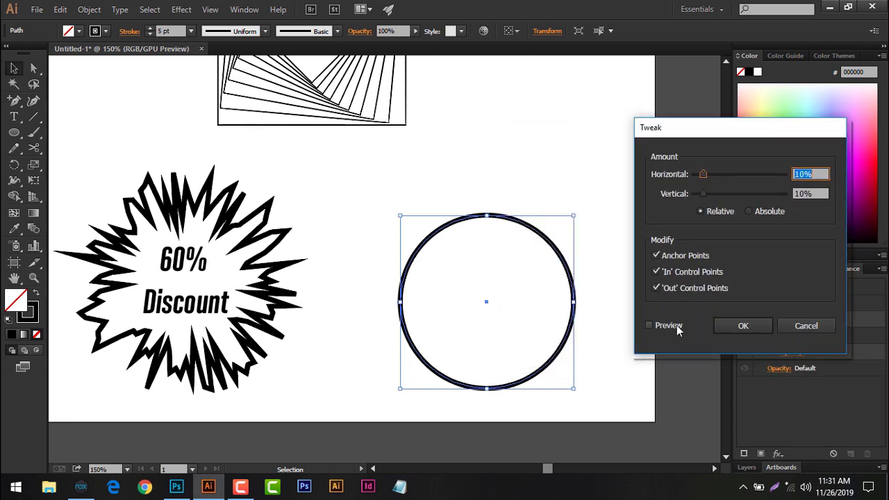
left_click(677, 326)
mouse_move(710, 172)
left_mouse_down()
mouse_move(731, 173)
mouse_move(759, 194)
left_mouse_up()
left_click(715, 194)
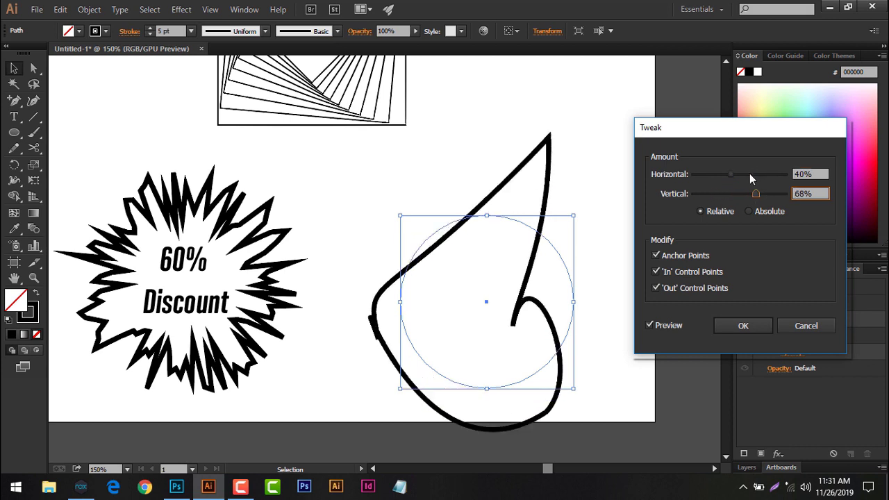
left_click(741, 174)
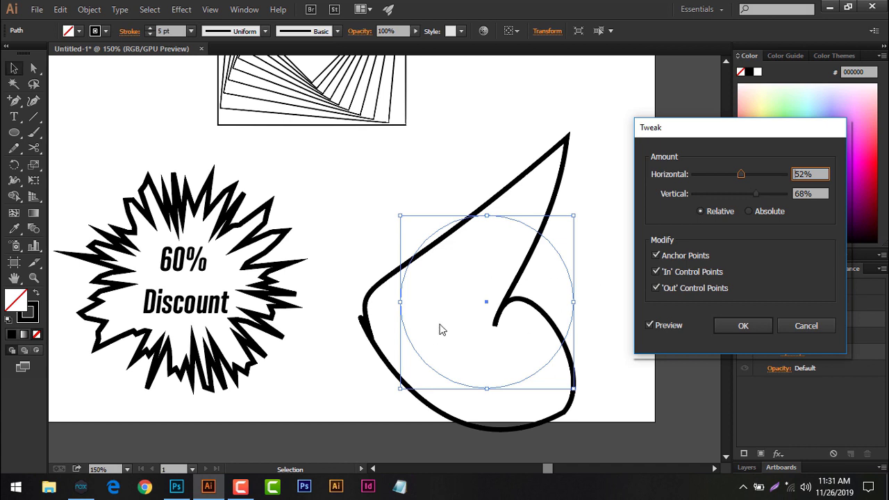
left_click(716, 175)
left_click(717, 194)
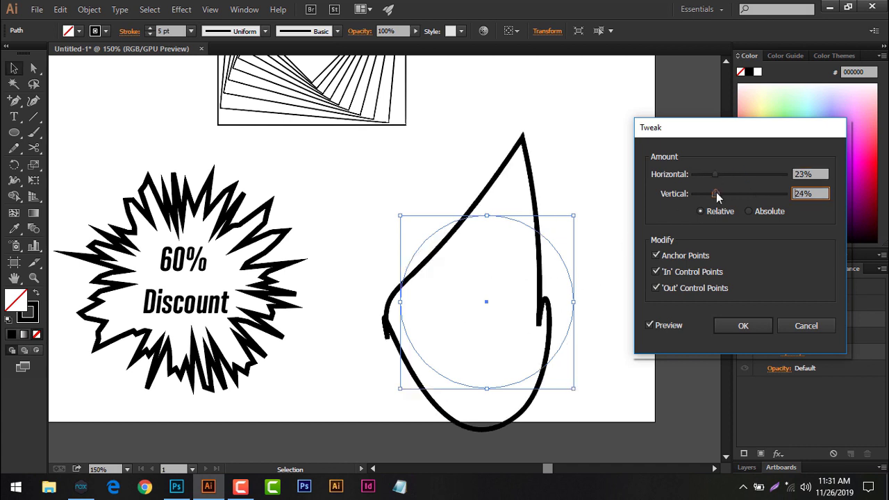
left_click(748, 211)
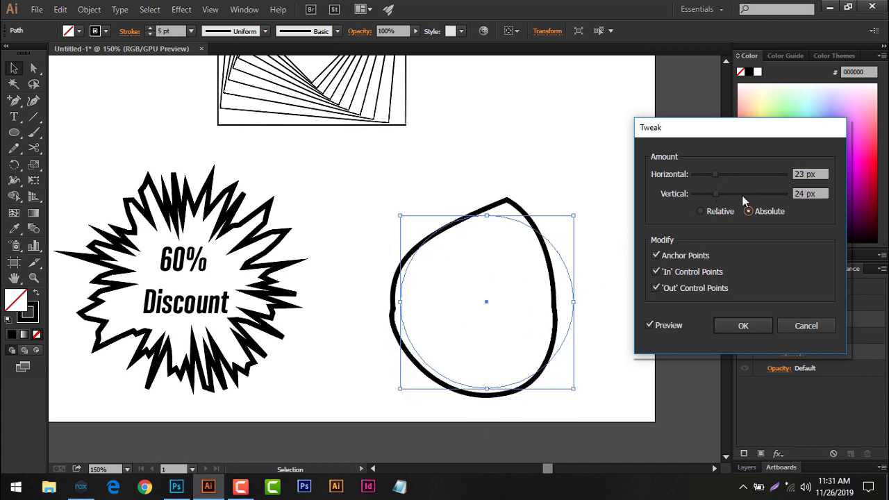
left_click(746, 175)
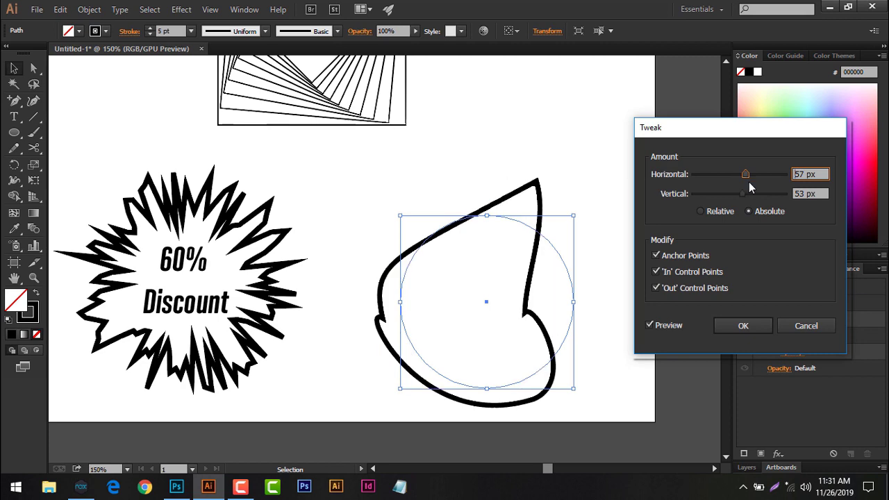
left_click(807, 327)
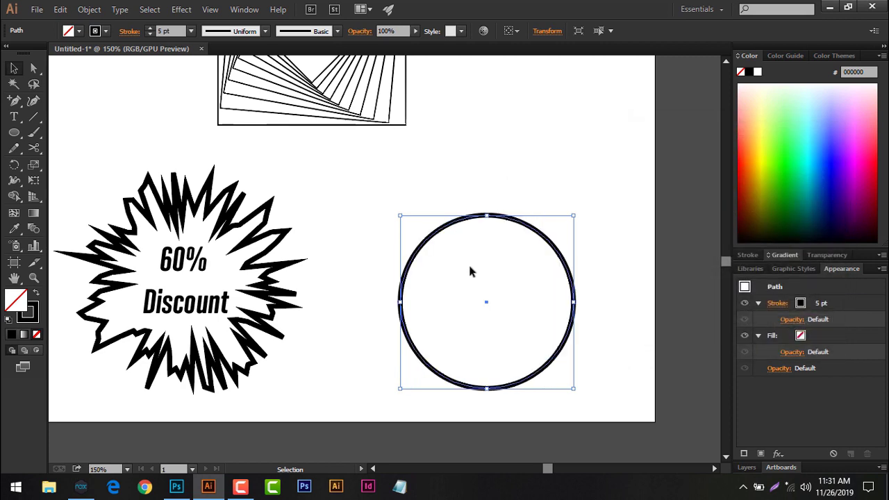
Step: Fit the whole artboard in the window and return to the Selection tool
scroll(373, 240, "up", 3)
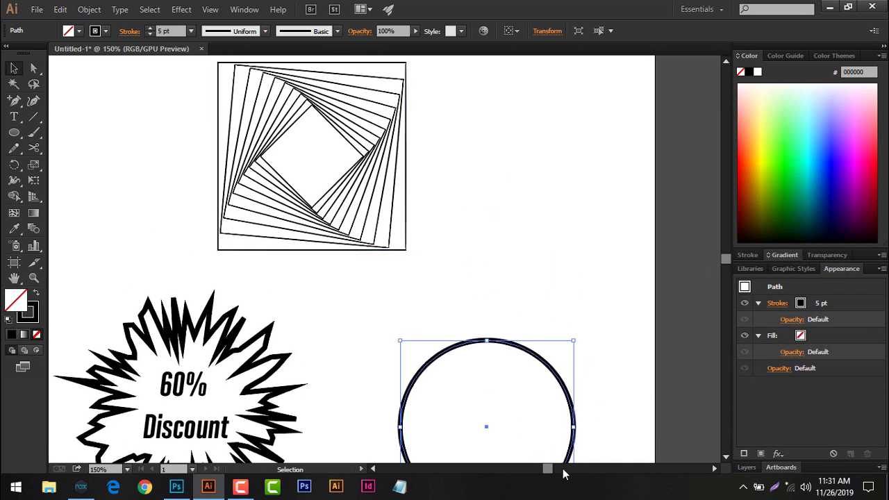
left_click_drag(550, 469, 547, 473)
key("a")
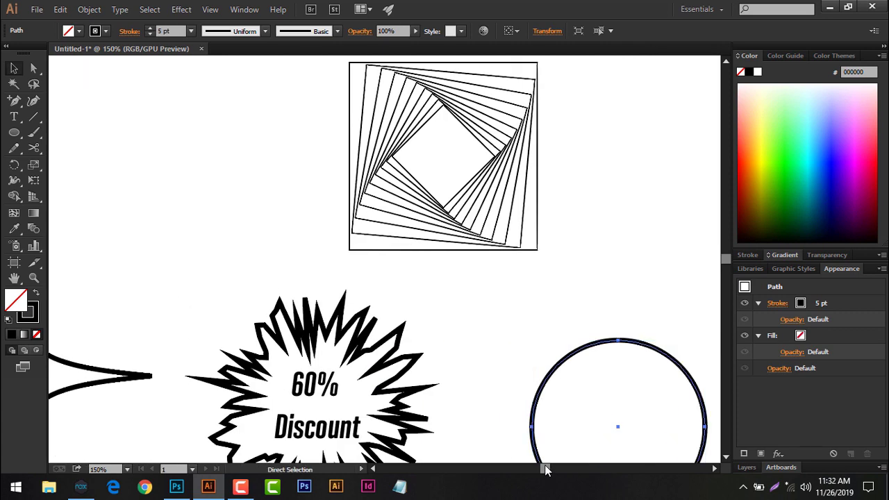
key("ctrl+0")
key("v")
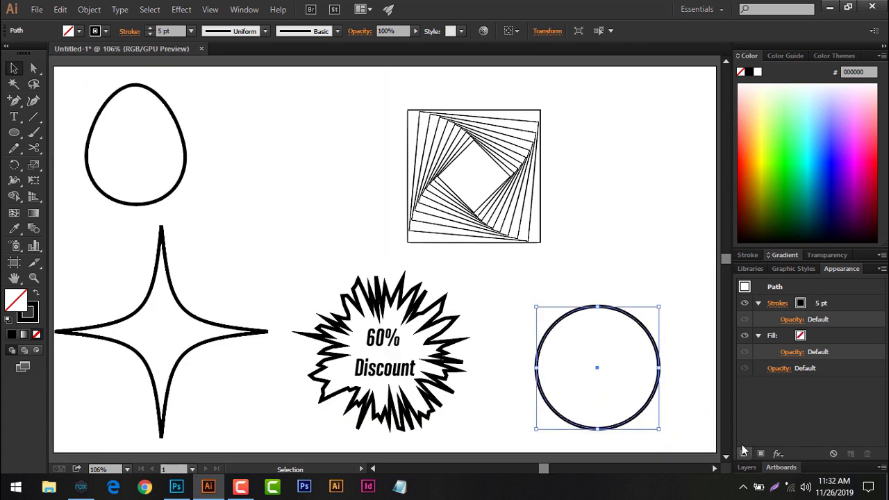
Step: Select the egg, four-point star, 60% Discount starburst and spiral square in turn
left_click_drag(271, 132, 119, 170)
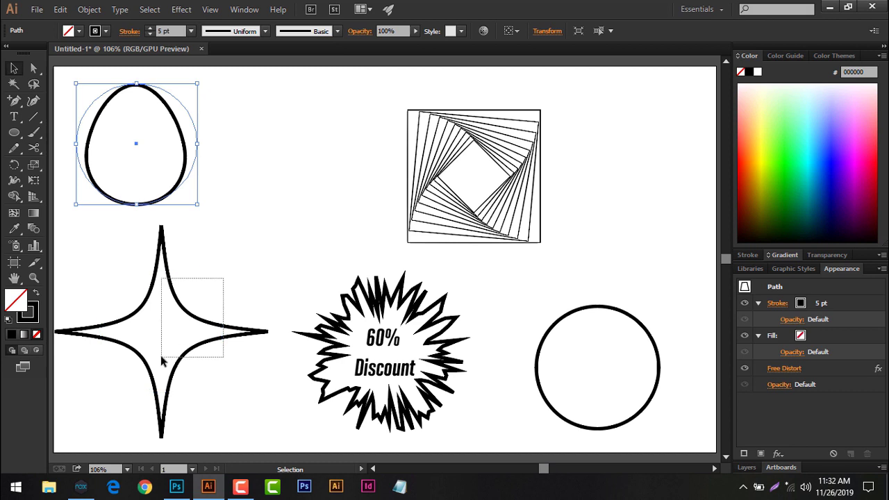
left_click_drag(221, 277, 161, 368)
left_click_drag(321, 260, 378, 306)
left_click_drag(381, 103, 545, 233)
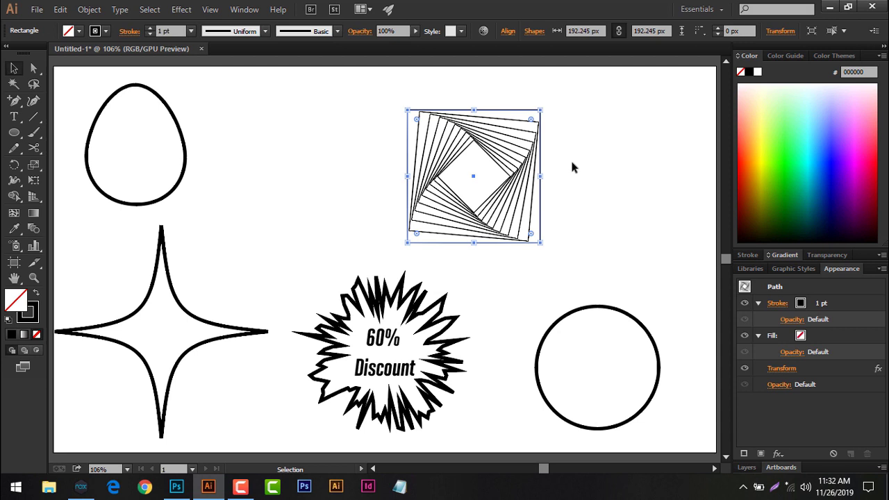
scroll(573, 167, "down", 2)
left_click_drag(608, 223, 594, 383)
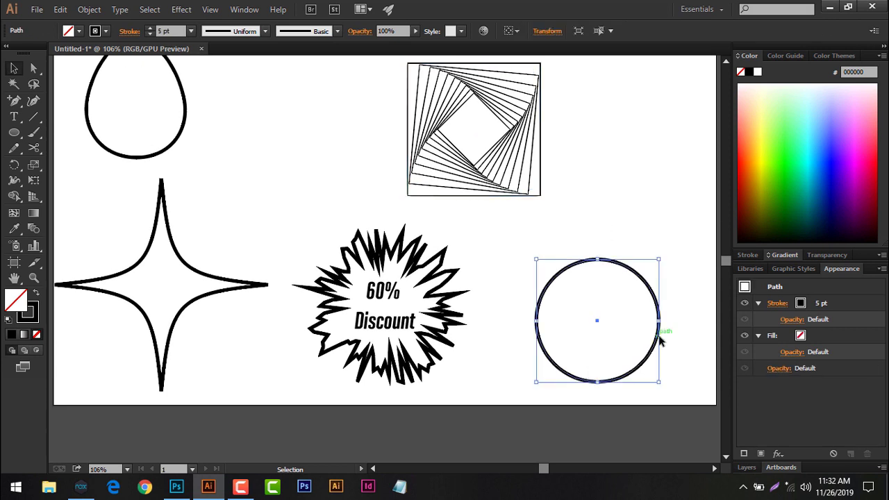
left_click(779, 454)
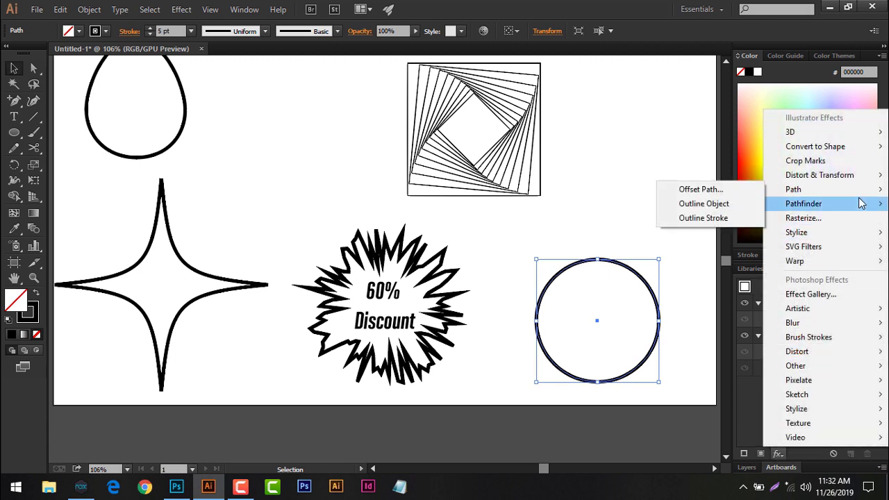
mouse_move(819, 175)
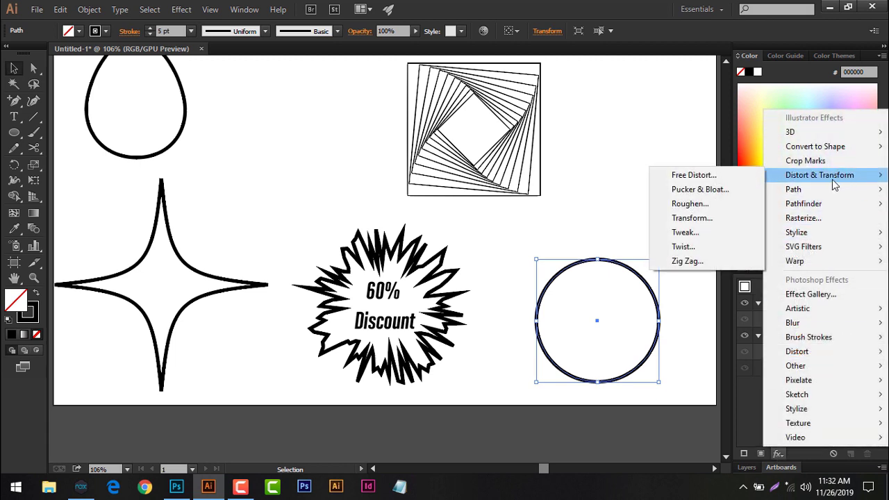
left_click(716, 248)
left_click(648, 188)
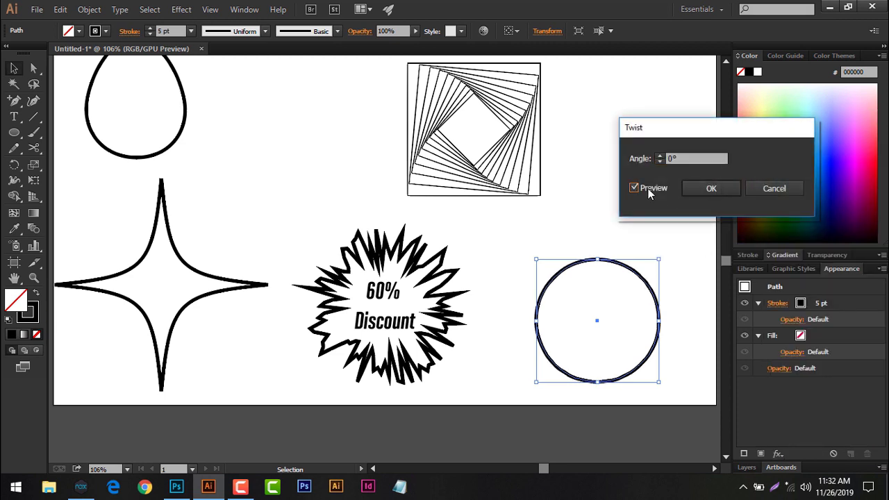
left_click(660, 155)
left_click(660, 156)
left_click(661, 156)
left_click(660, 155)
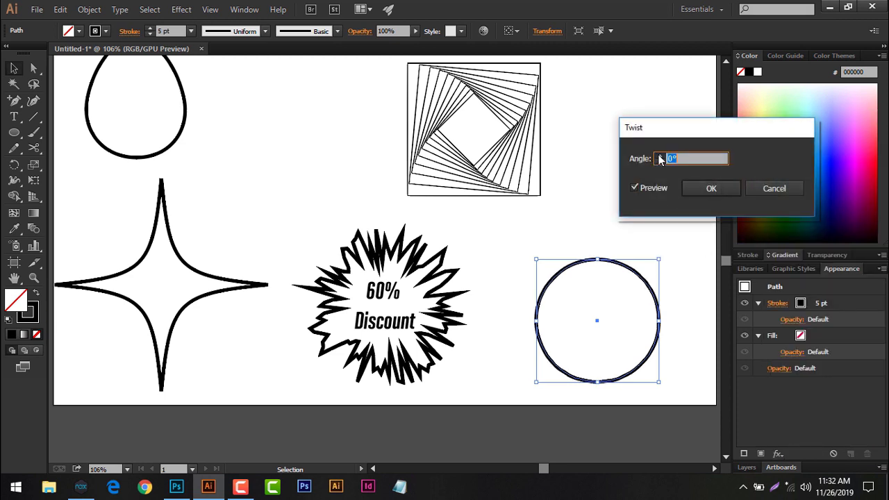
type("11")
left_click(775, 188)
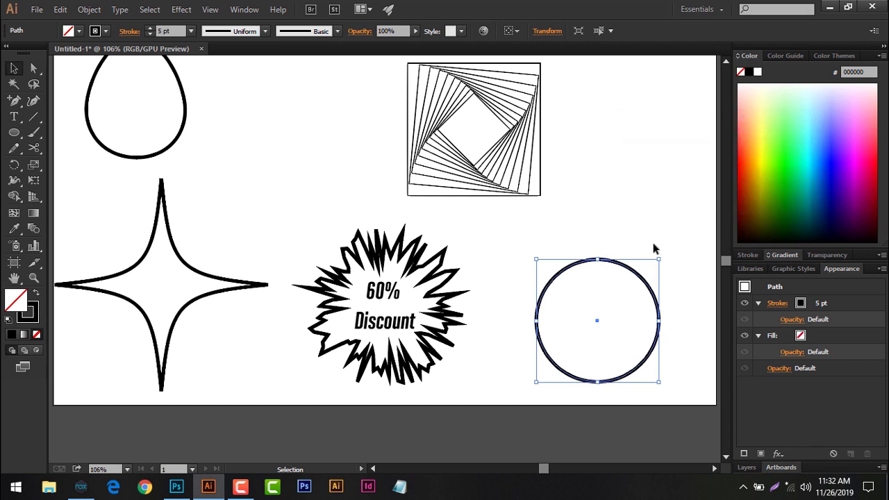
left_click(778, 454)
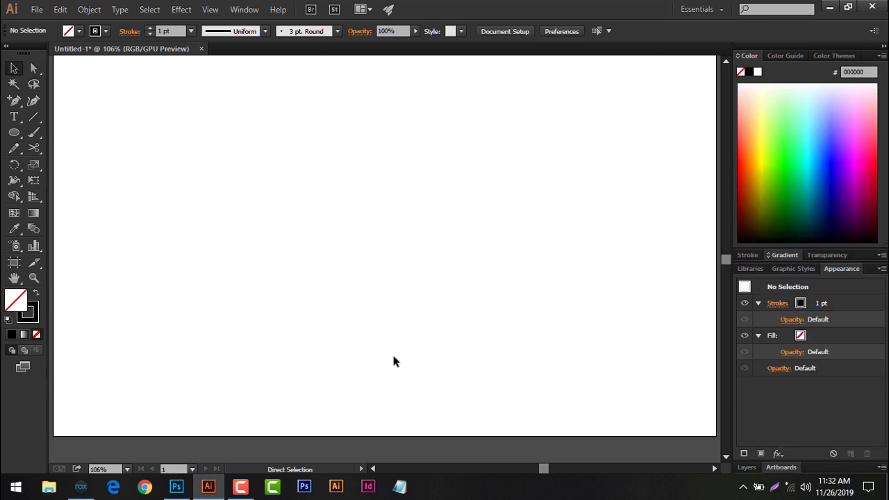
Step: Recentre the empty artboard, glance at the Distort effects without applying one, and pick the Ellipse tool
key("ctrl+0")
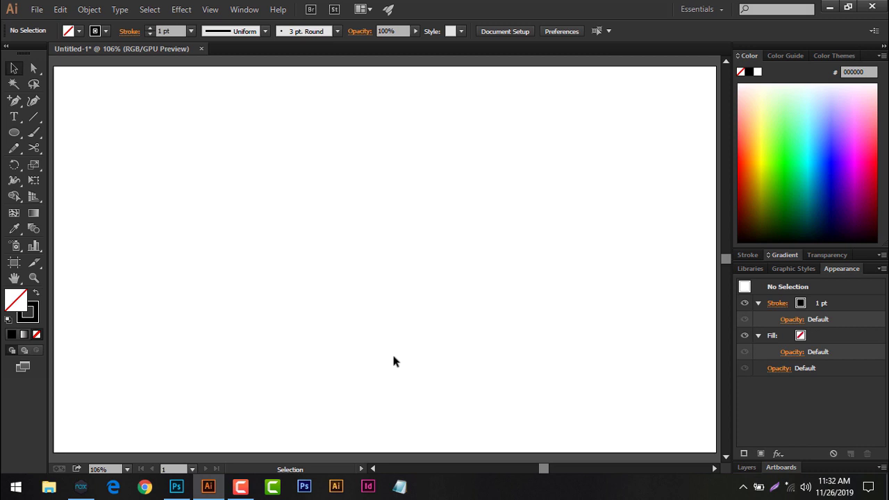
left_click(779, 454)
mouse_move(820, 175)
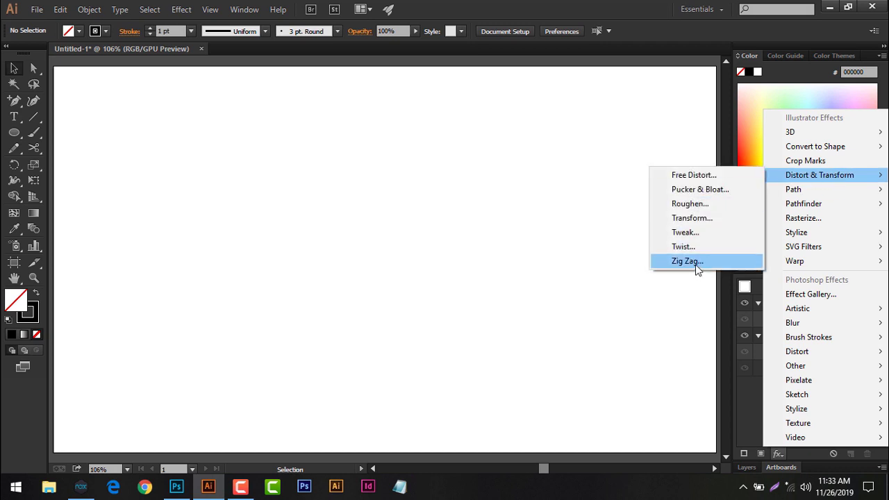
left_click(14, 124)
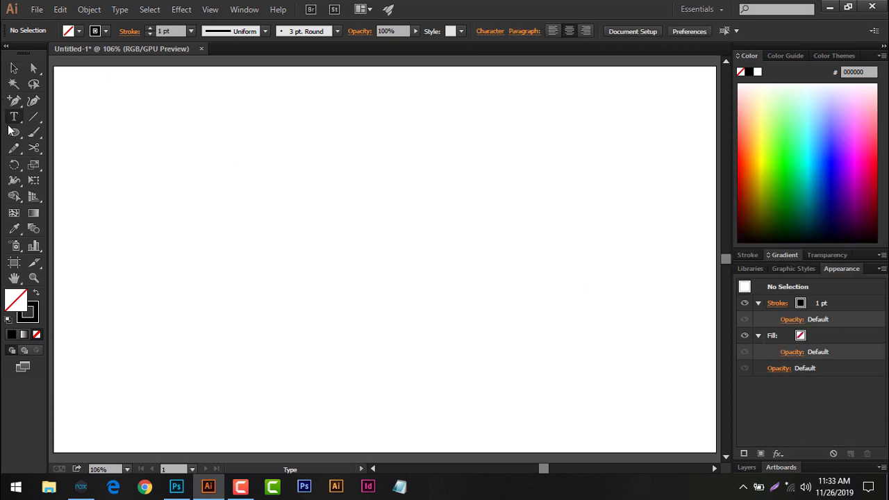
left_click(15, 133)
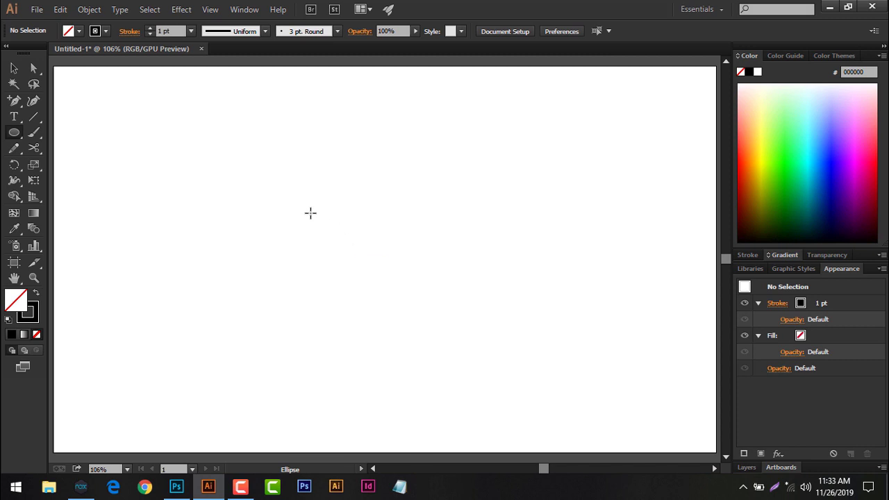
left_click_drag(313, 196, 450, 373)
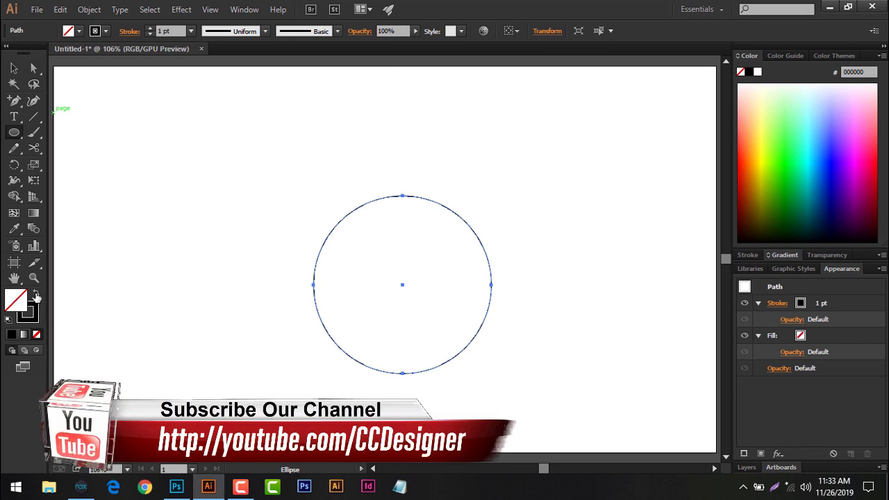
left_click(37, 297)
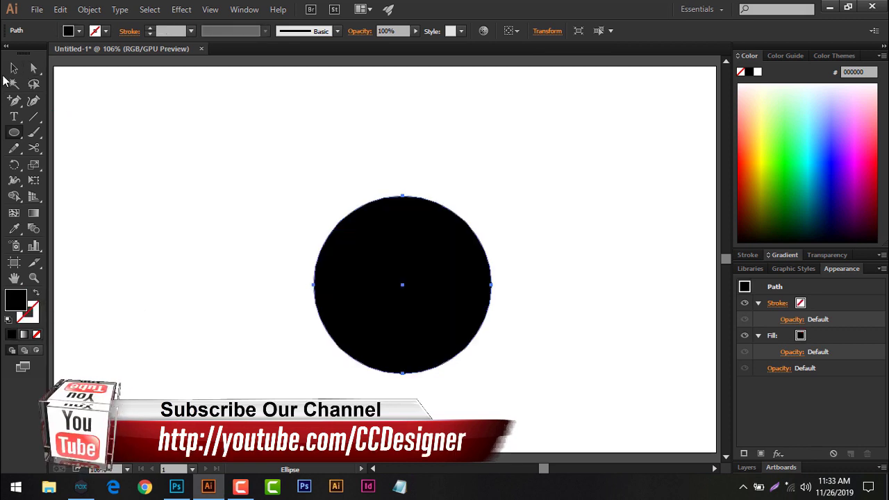
left_click(13, 68)
scroll(256, 219, "down", 2)
scroll(256, 220, "up", 2)
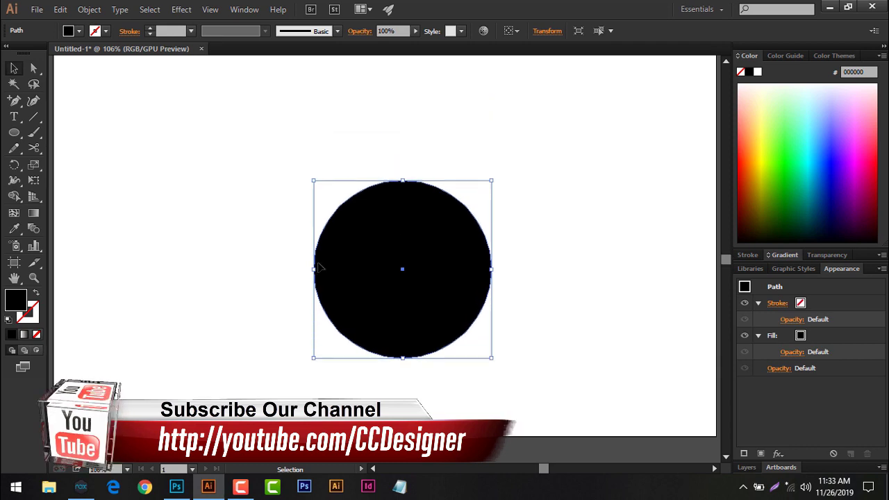
left_click_drag(319, 269, 301, 228)
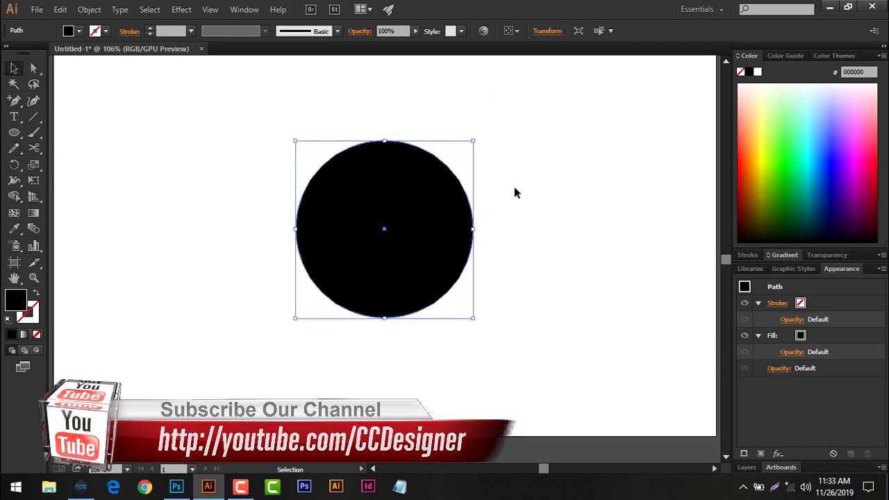
left_click(747, 256)
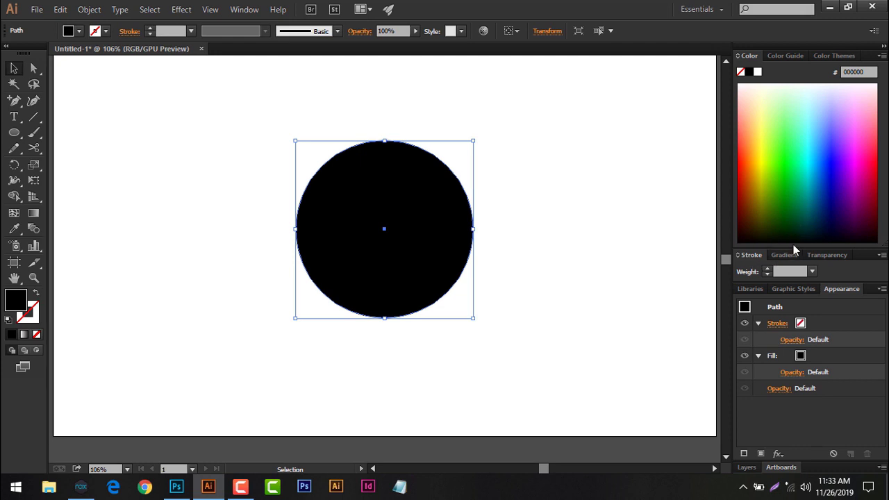
left_click(796, 56)
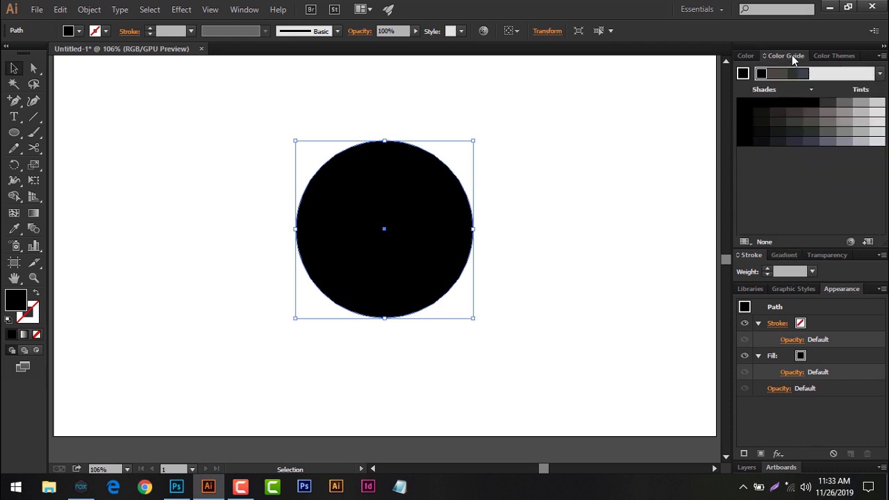
left_click(749, 55)
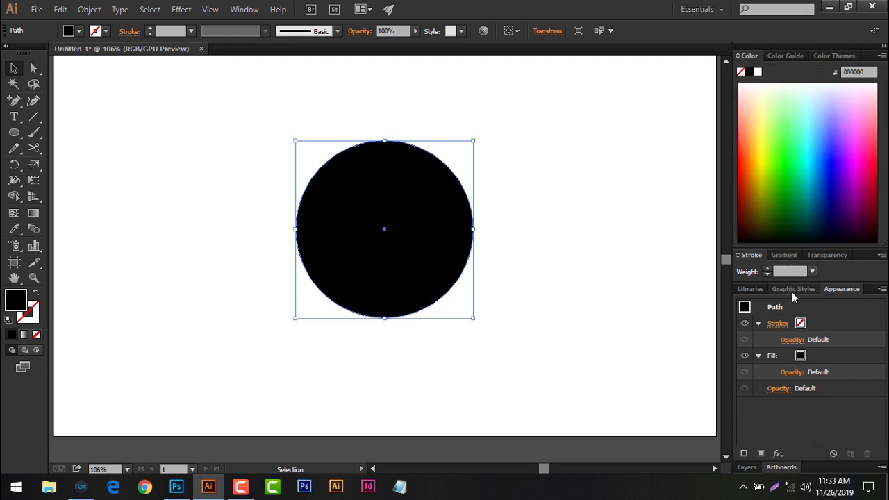
Step: Show the Swatches panel and dock it beside the other panels
left_click(254, 12)
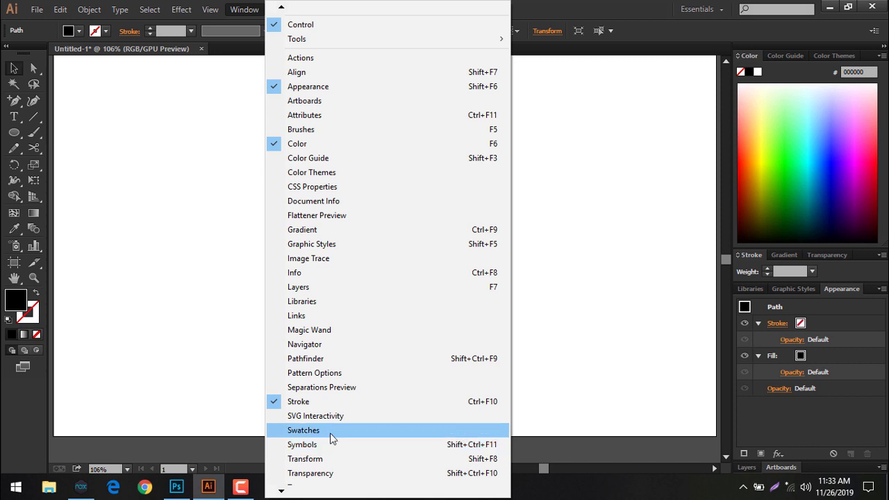
left_click(304, 430)
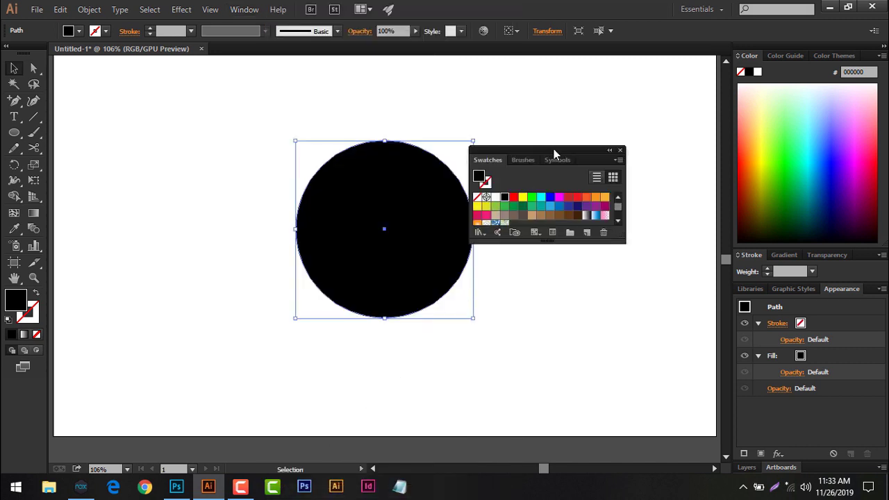
mouse_move(554, 148)
left_mouse_down()
mouse_move(607, 231)
mouse_move(780, 64)
left_mouse_up()
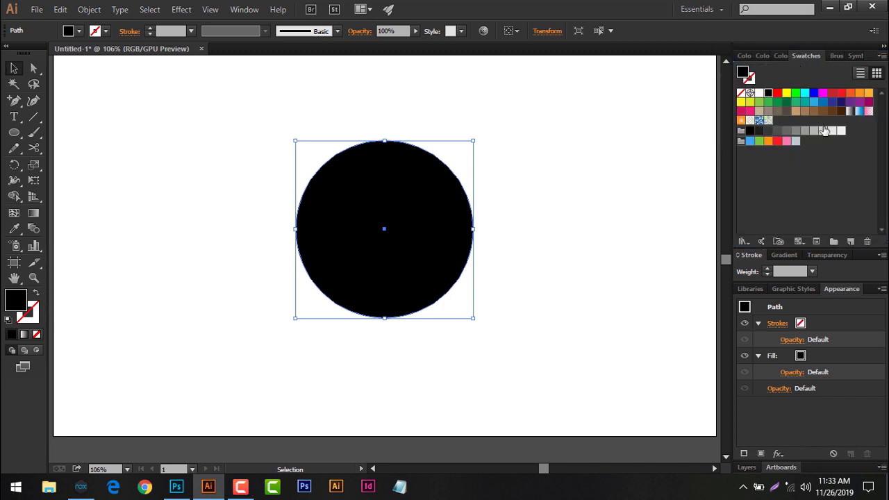
Step: Try green, orange, yellow and light orange swatches on the circle, settling on light green
left_click(760, 103)
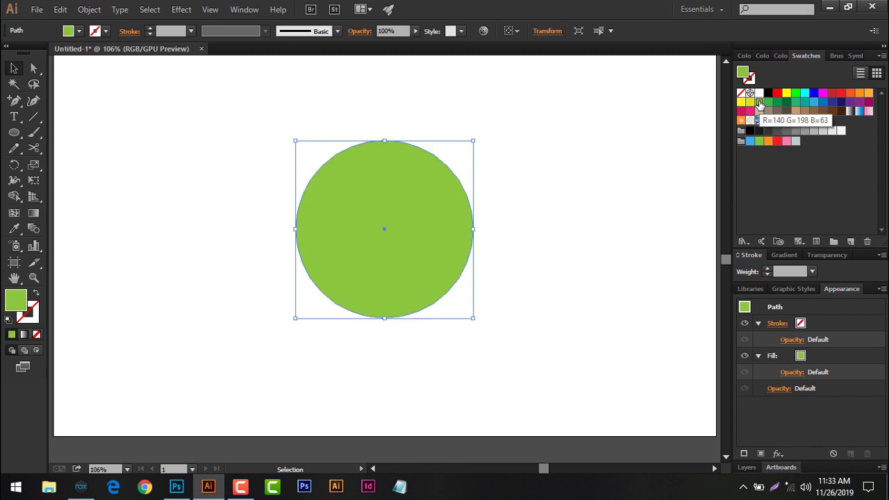
left_click(860, 93)
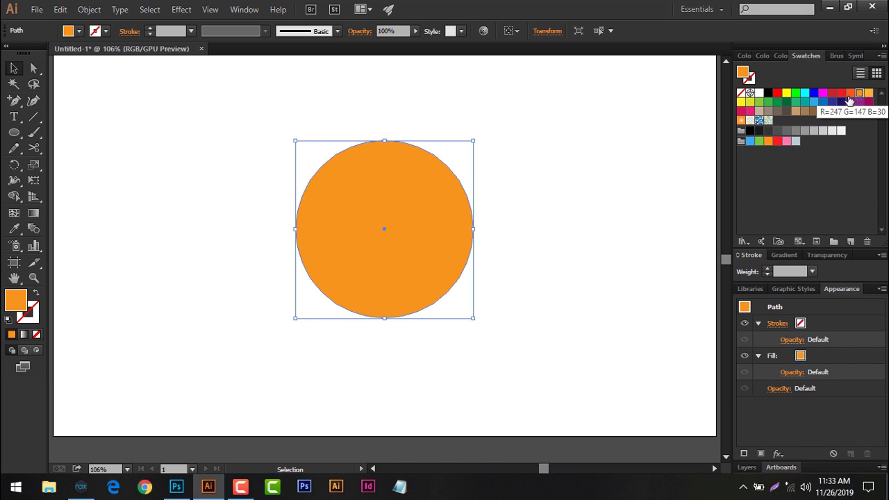
left_click(752, 102)
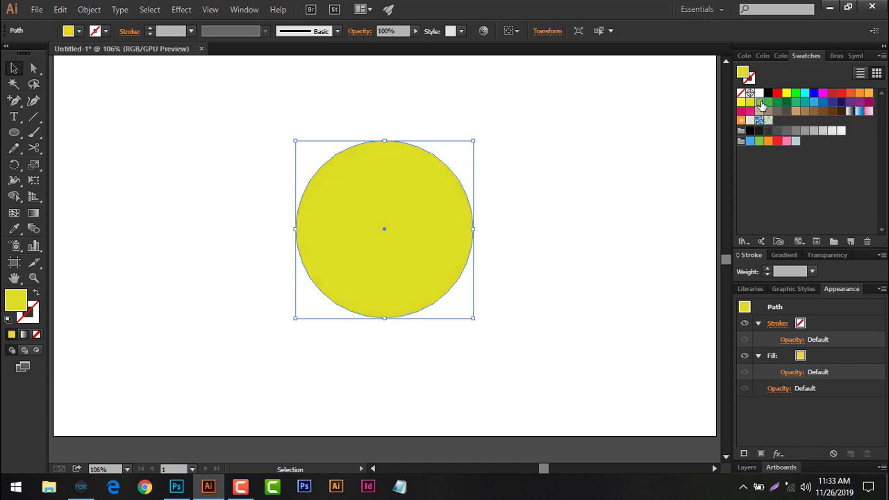
left_click(760, 103)
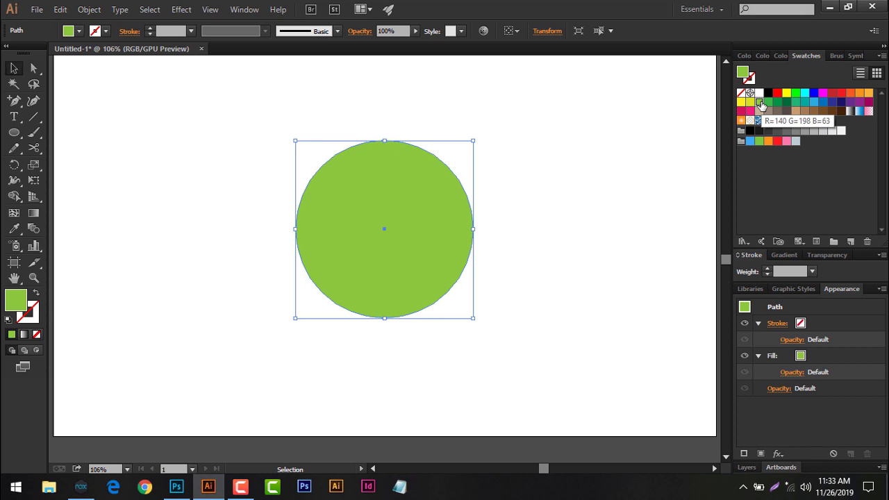
left_click(851, 93)
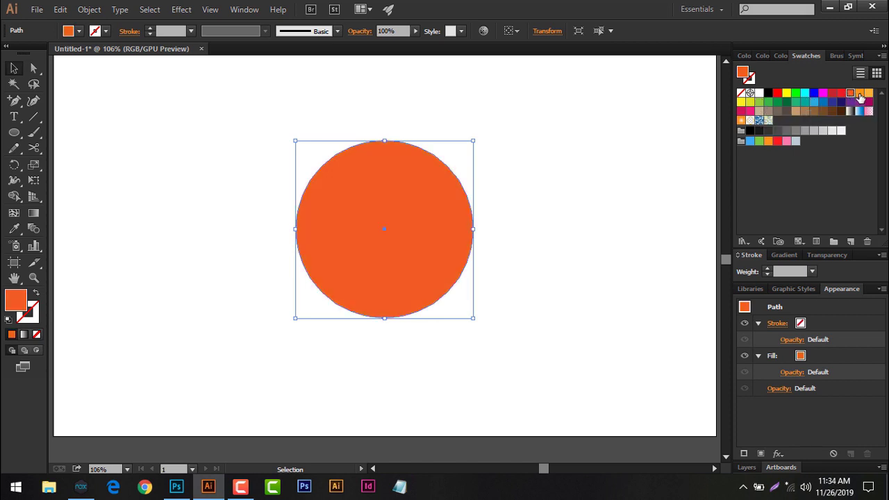
left_click(860, 94)
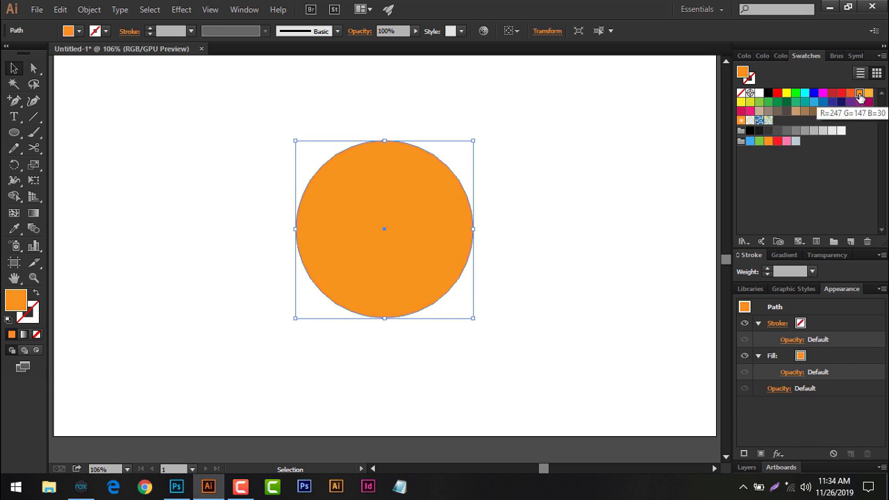
left_click(760, 102)
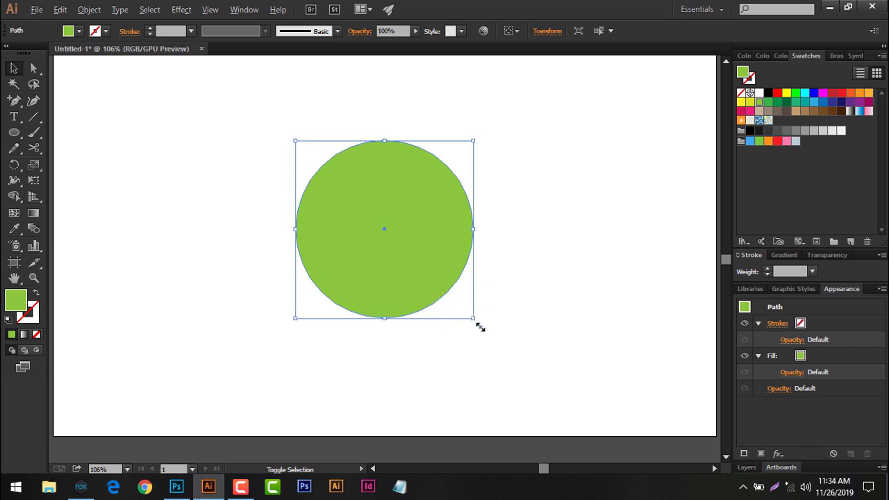
Step: Enlarge the green circle around its centre and move it slightly right and down
left_click_drag(475, 321, 505, 364)
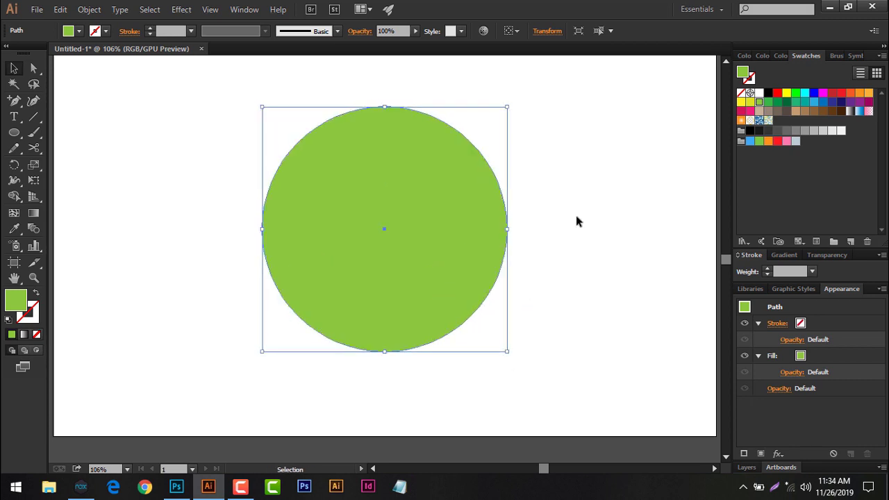
left_click(578, 194)
left_click(402, 222)
left_click(546, 248)
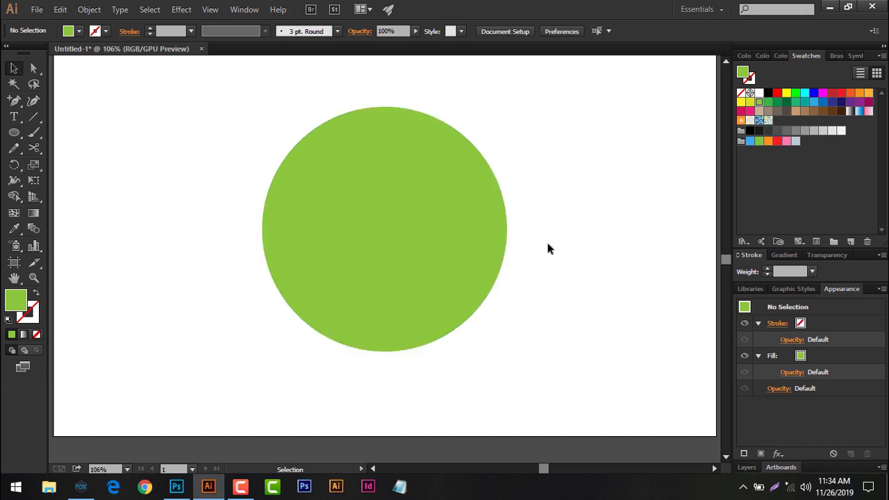
left_click(418, 257)
left_click_drag(420, 257, 456, 280)
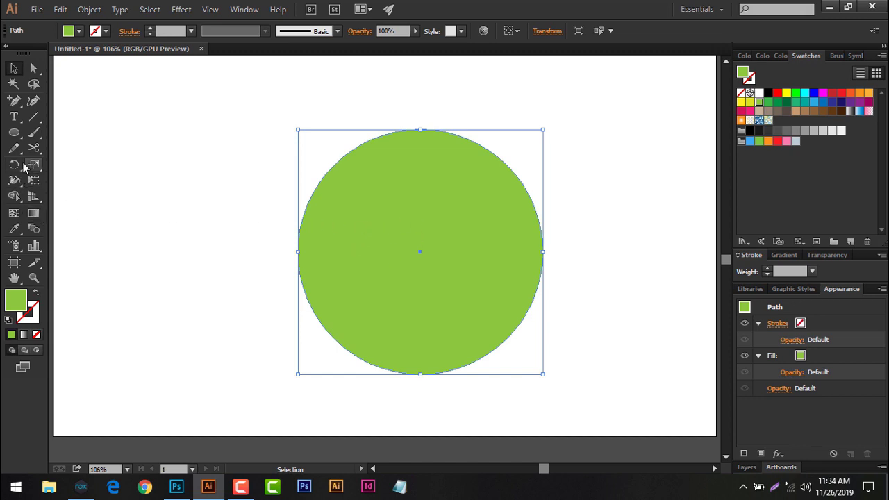
left_click(14, 132)
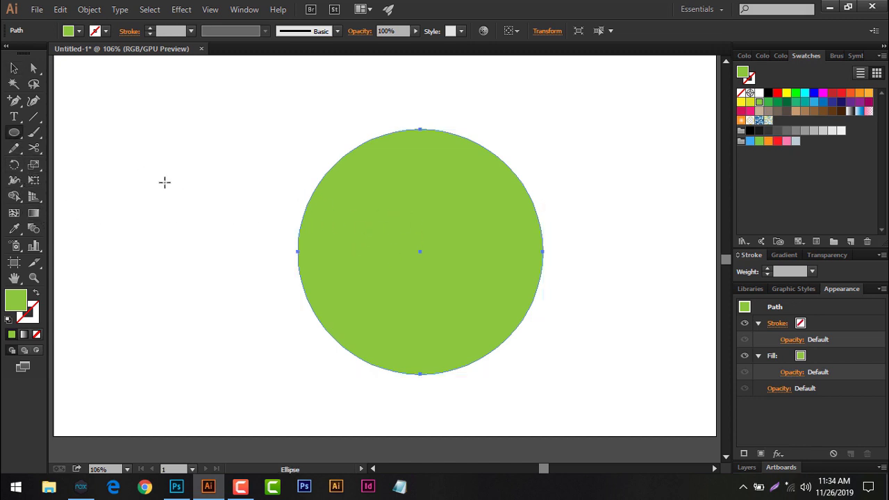
Step: Draw a small circle and move it to the top of the big green circle
left_click_drag(165, 183, 179, 193)
left_click(14, 68)
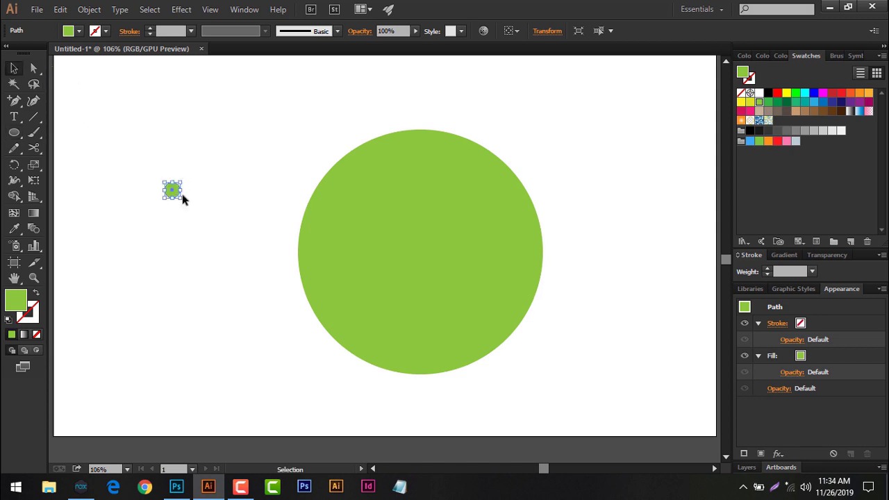
left_click(200, 182)
left_click_drag(176, 197, 426, 120)
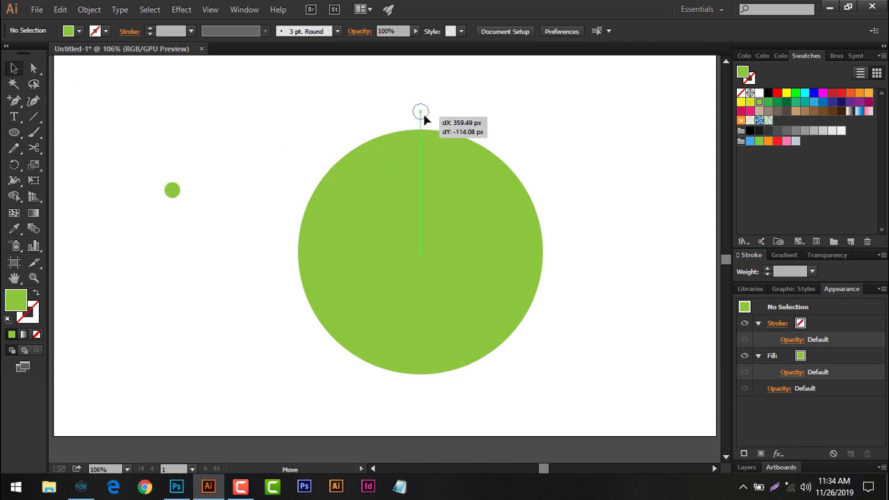
Step: Fill the small circle yellow and shift it just inside the green circle's top edge
double_click(19, 304)
left_click(794, 150)
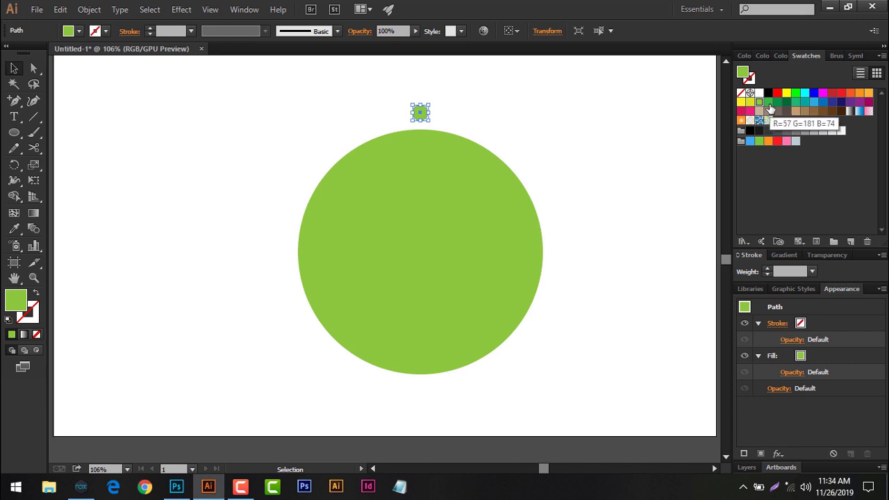
left_click(750, 105)
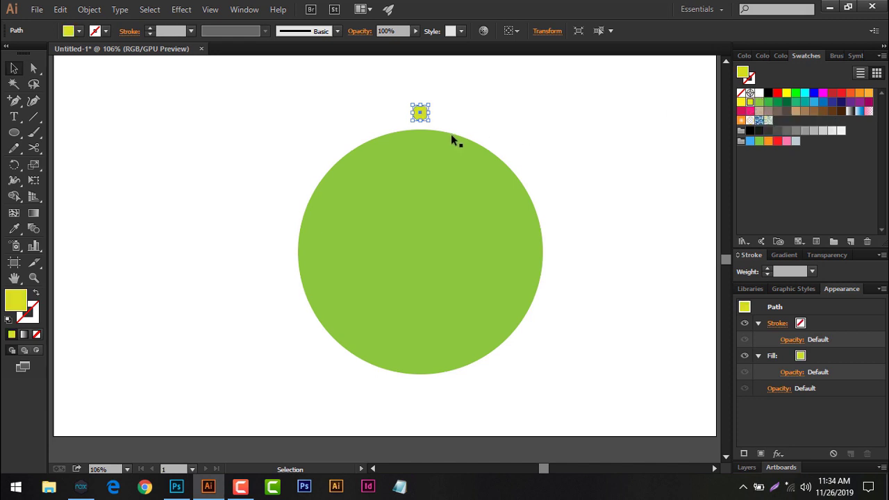
left_click(431, 113)
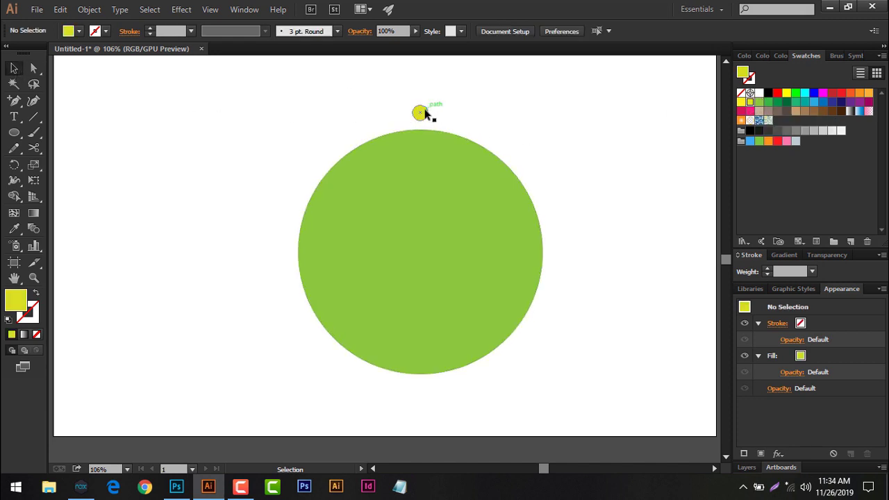
left_click_drag(426, 112, 426, 142)
left_click(521, 115)
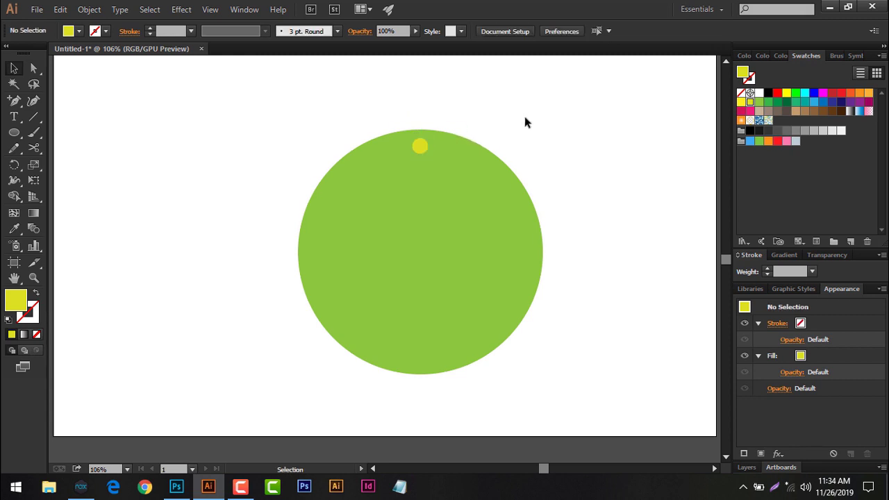
Step: Change the small circle's fill to bright yellow and leave it selected for rotating
left_click(741, 101)
left_click(422, 149)
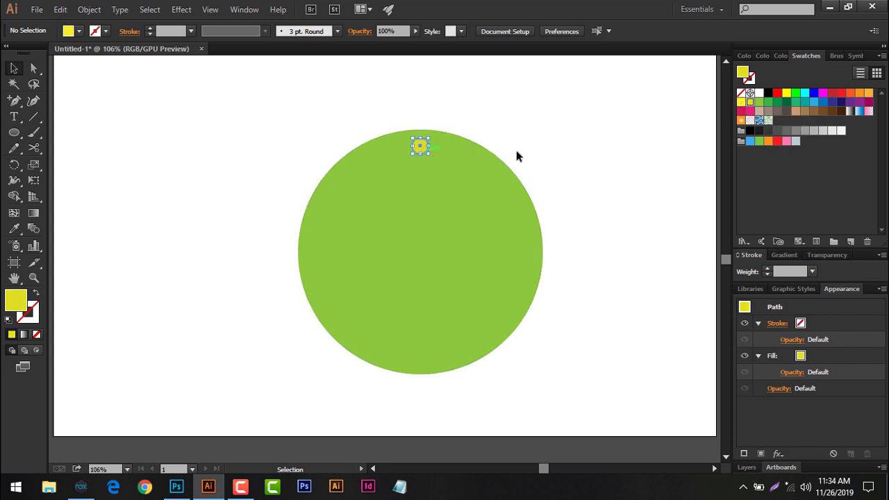
left_click(741, 101)
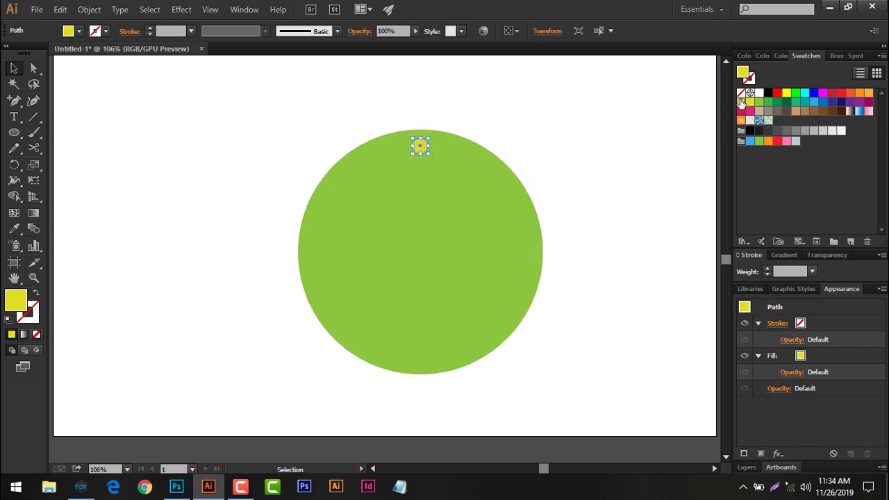
left_click(553, 118)
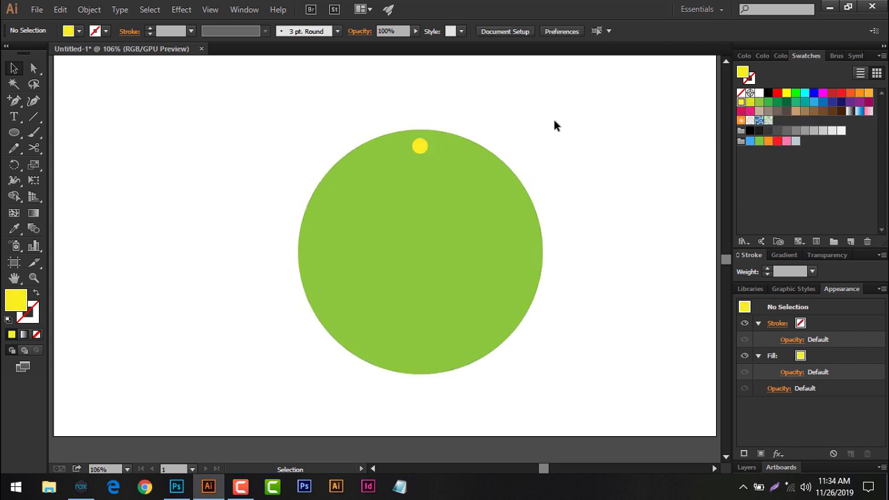
left_click(423, 146)
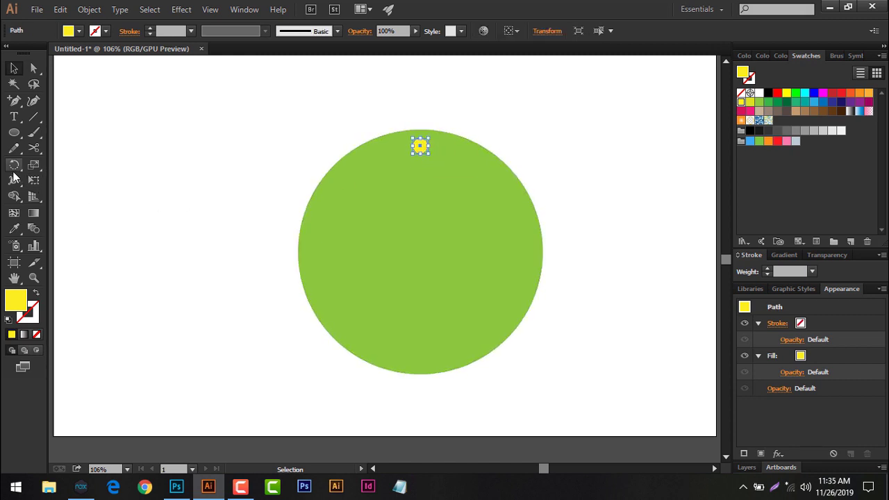
left_click(13, 171)
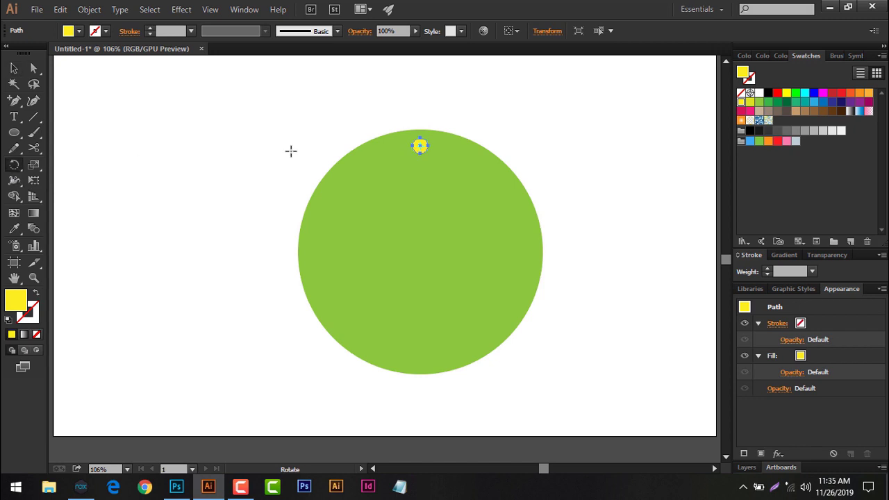
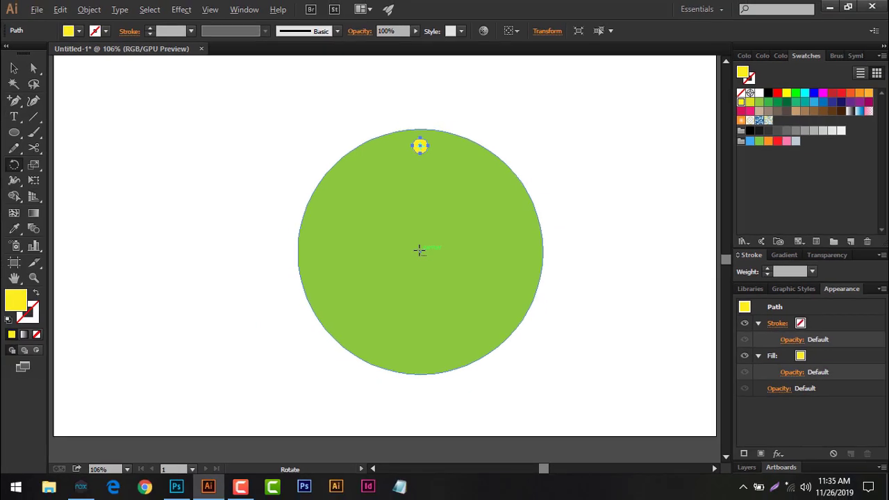
Step: Turn off Smart Guides and pivot a 10° rotation of the yellow dot on the circle's centre
left_click(207, 11)
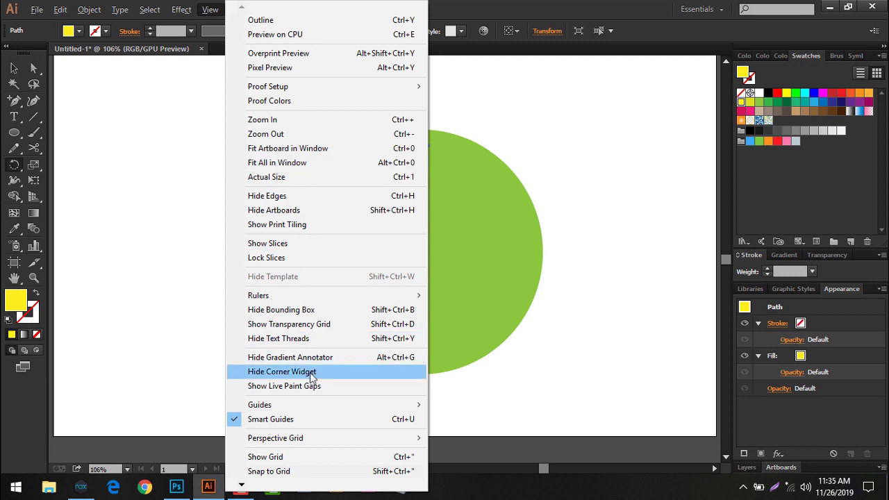
left_click(291, 420)
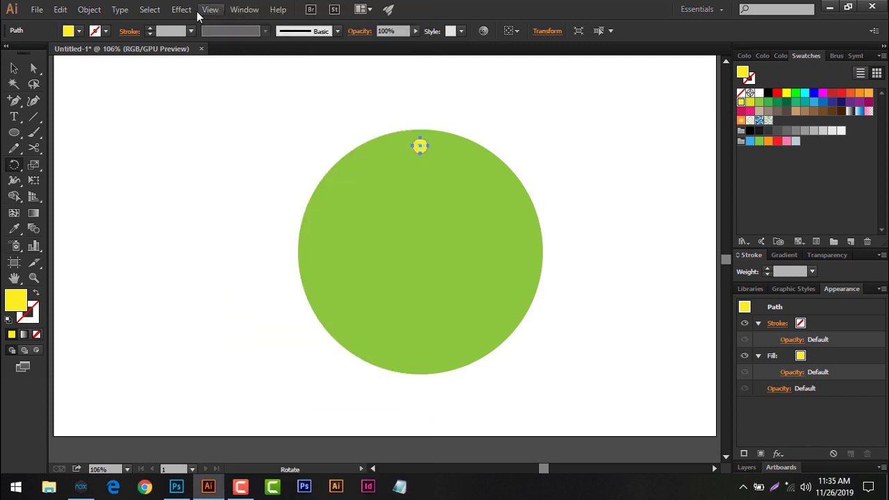
left_click(212, 10)
left_click(306, 419)
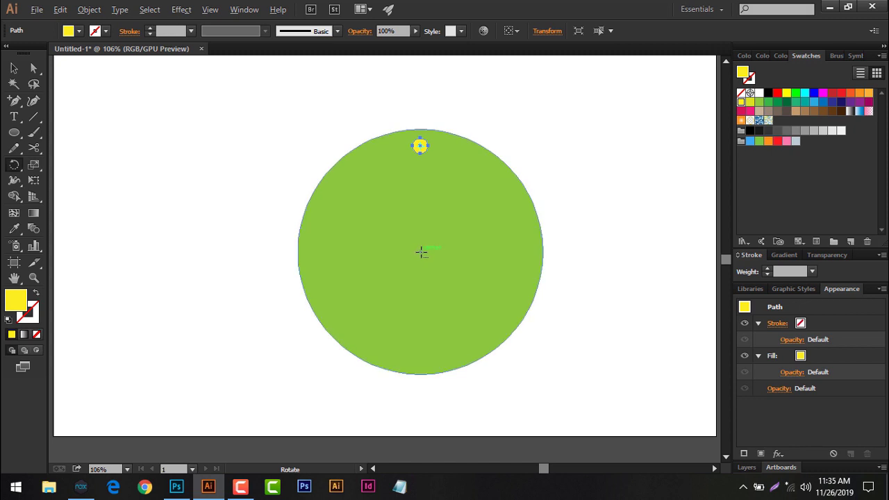
left_click(422, 252, "alt")
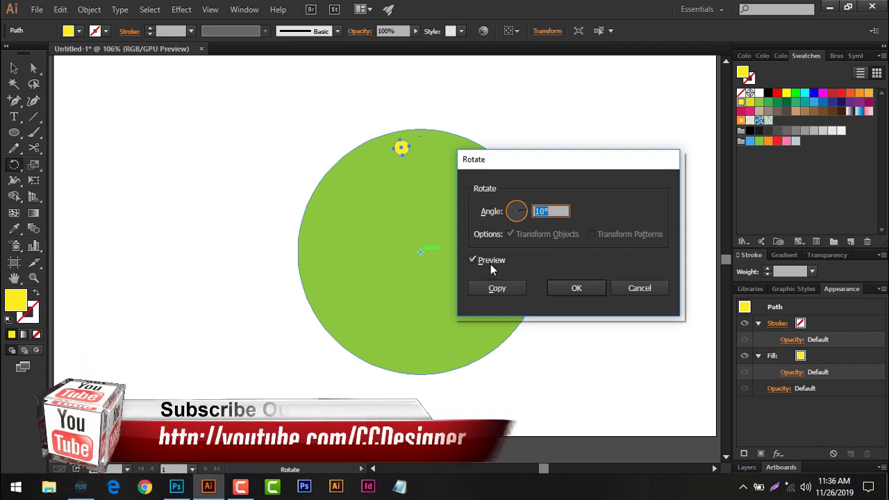
Step: Compare the 10° rotation preview, then make a rotated copy of the yellow dot
left_click(490, 262)
left_click(490, 260)
left_click(491, 260)
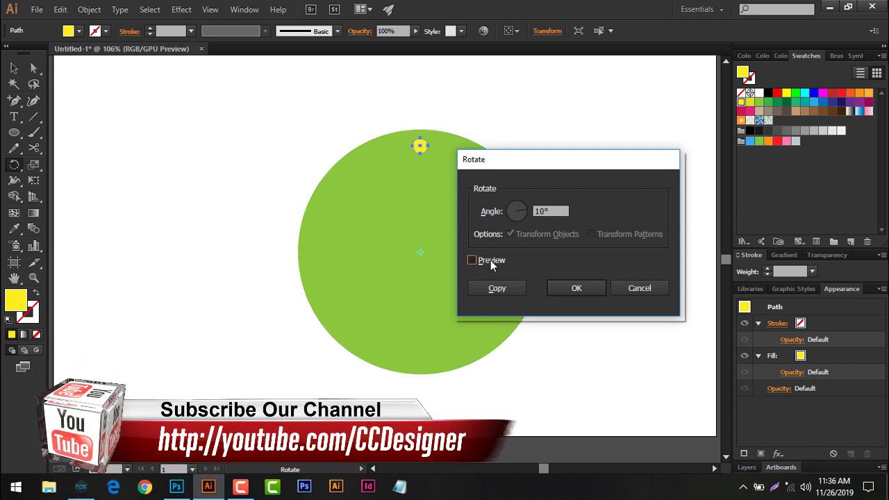
left_click(491, 260)
left_click(491, 260)
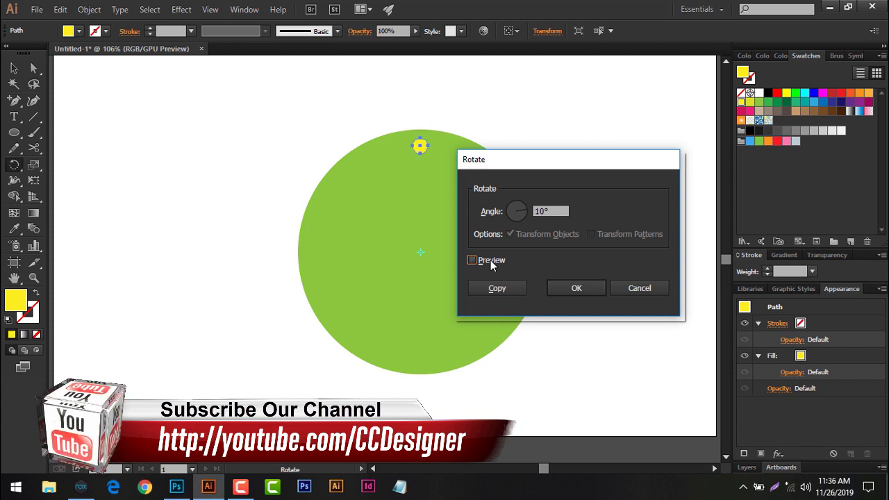
left_click(490, 260)
left_click(490, 259)
left_click(491, 262)
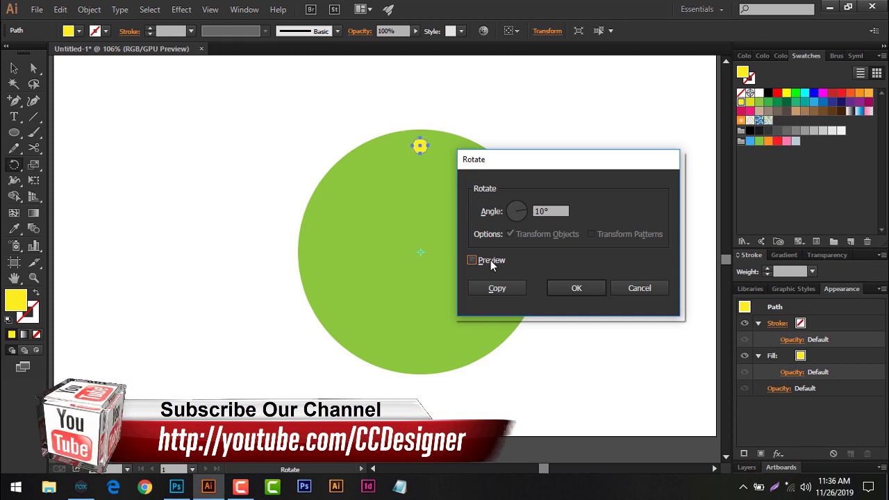
left_click(495, 262)
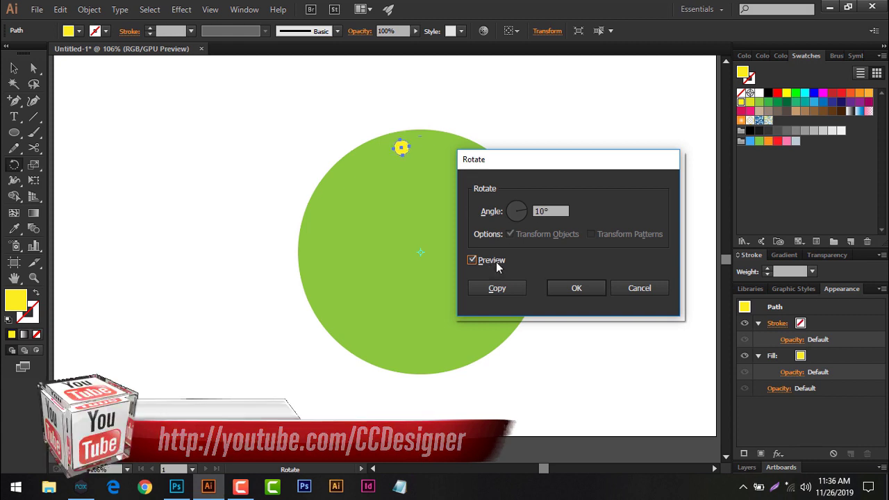
left_click(500, 289)
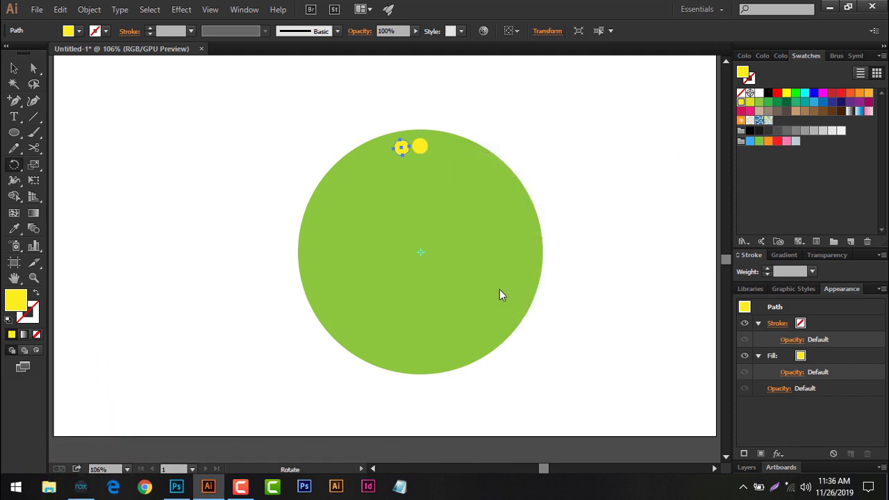
key("v")
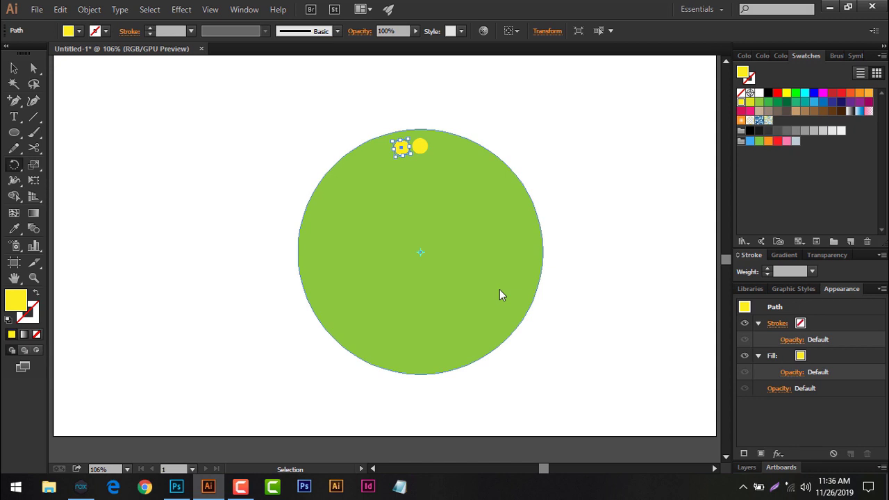
Step: Fill the right-hand yellow dot with white
key("ctrl")
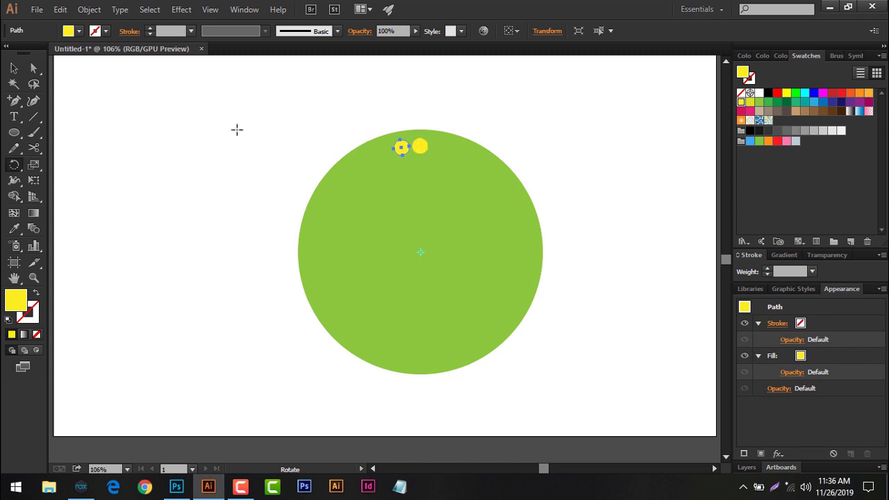
left_click(14, 69)
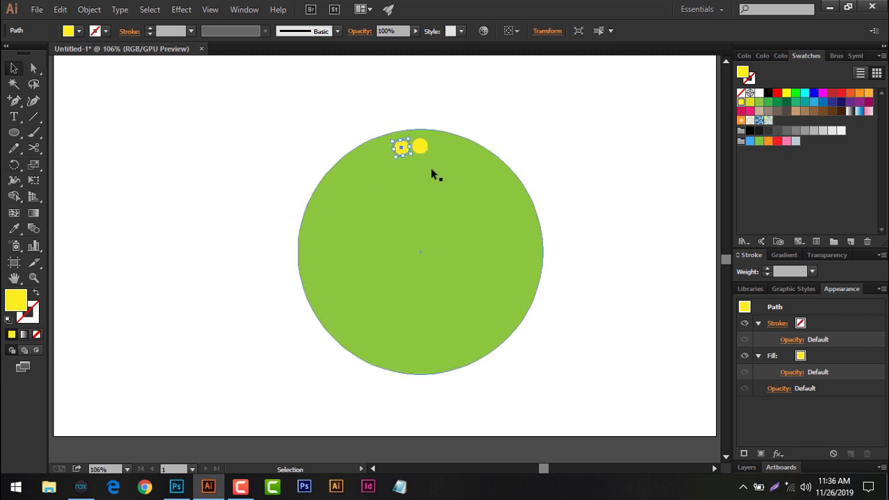
left_click(421, 145)
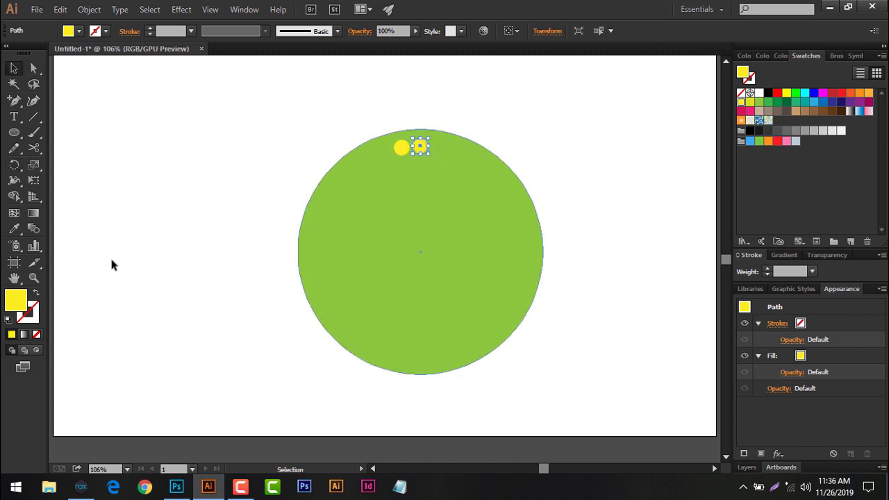
double_click(20, 301)
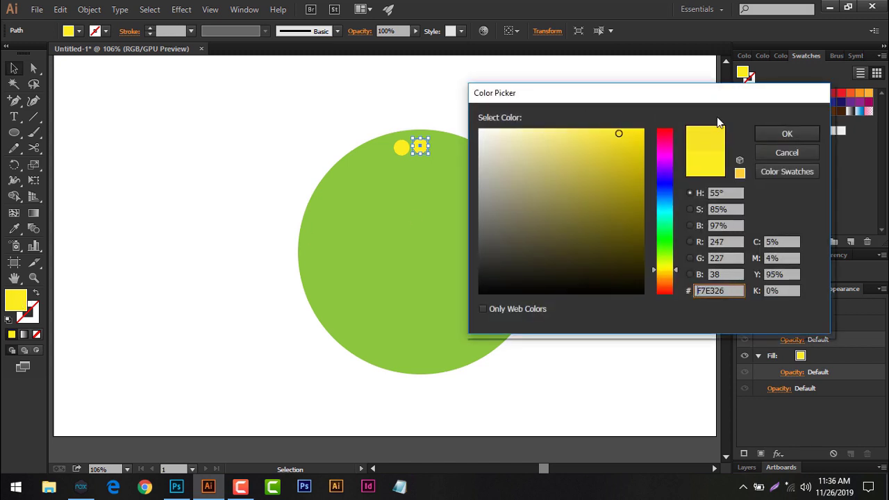
left_click_drag(506, 144, 468, 130)
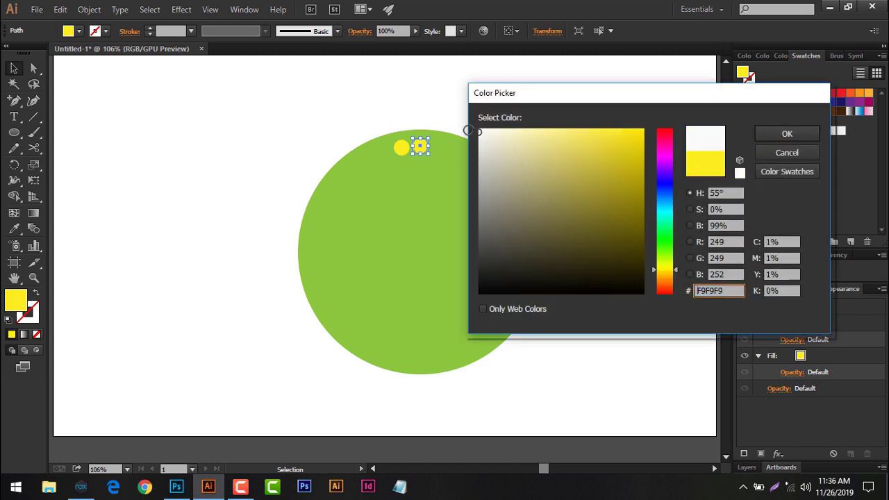
left_click(788, 134)
left_click(561, 131)
Step: Fill the remaining left dot with pure white and reselect it
left_click(402, 147)
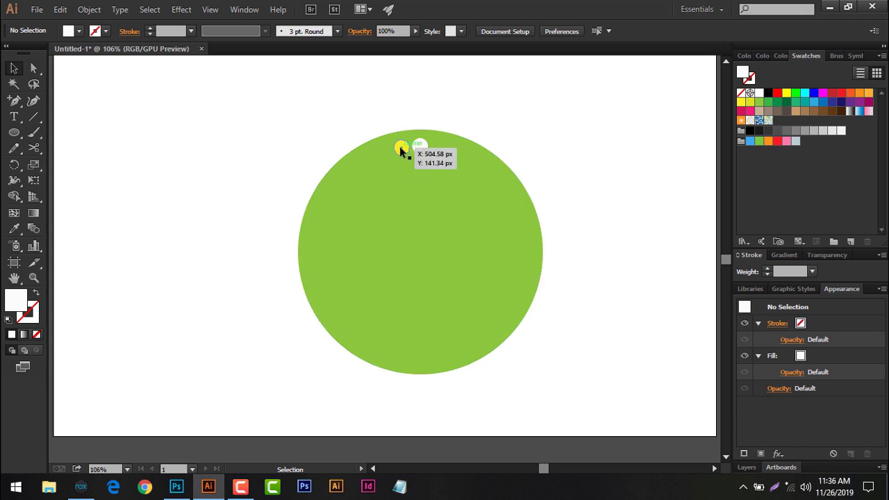
double_click(21, 301)
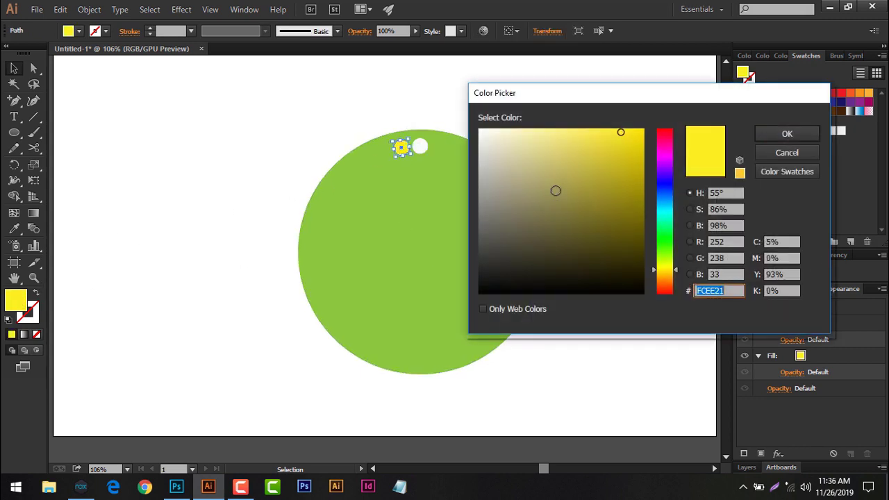
left_click_drag(505, 177, 478, 127)
left_click(787, 133)
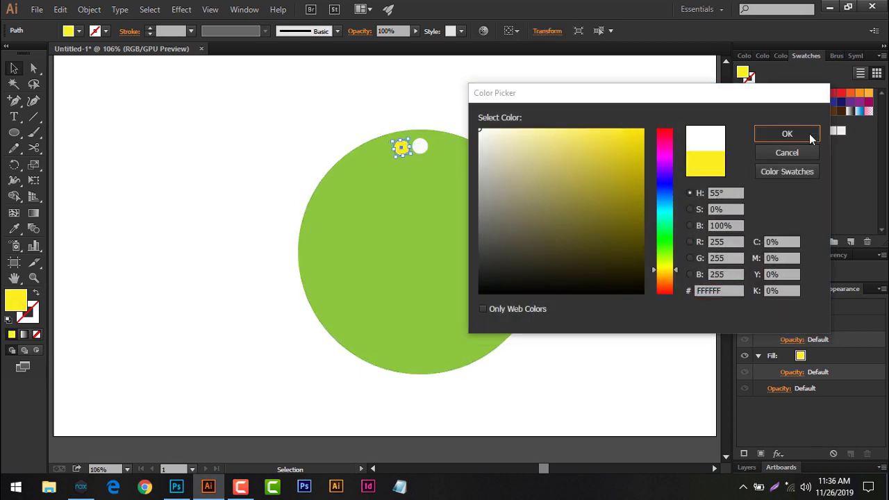
left_click(592, 143)
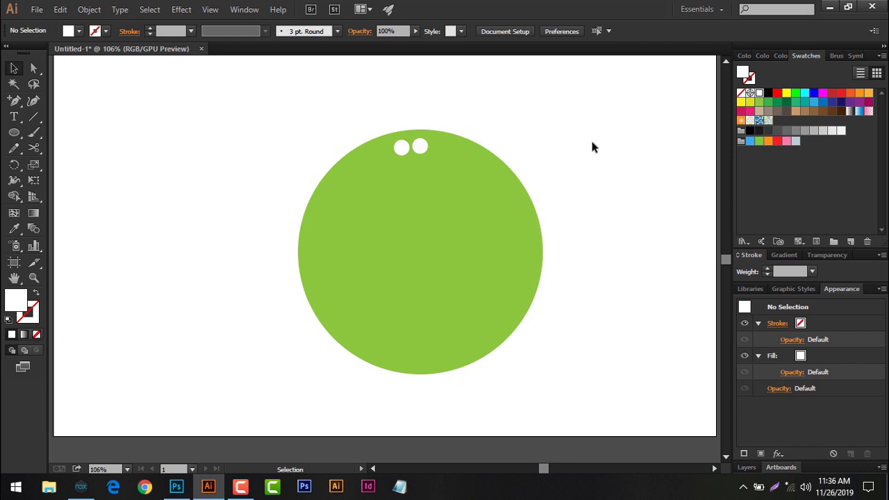
left_click(401, 147)
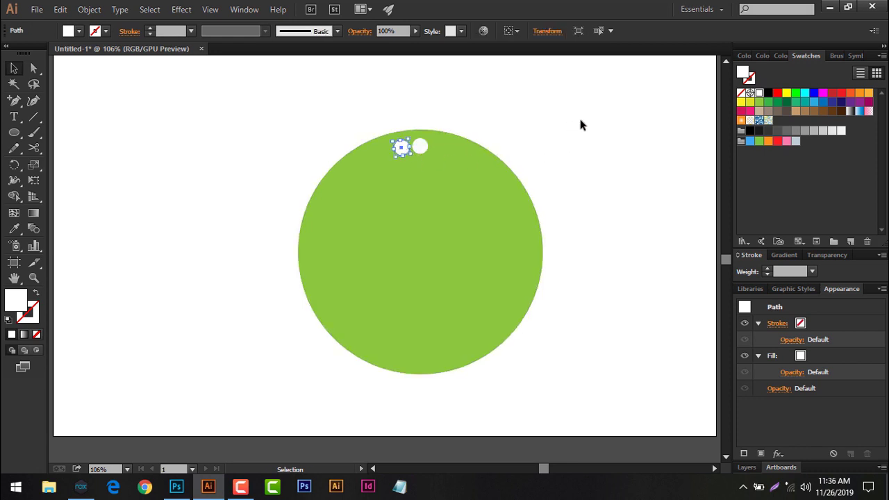
Step: Repeat the 10° rotated copy with Ctrl+D until white dots ring the whole circle
key("ctrl+d")
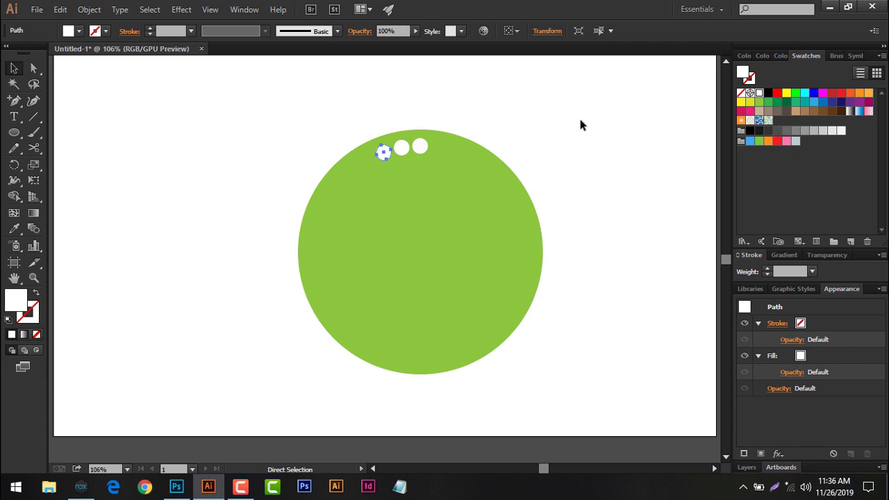
key("ctrl+d")
key("ctrl+d")
key("ctrl+d")
key("ctrl+d")
key("ctrl+d")
key("ctrl+d")
key("ctrl+d")
key("ctrl+d")
key("ctrl+d")
key("ctrl+d")
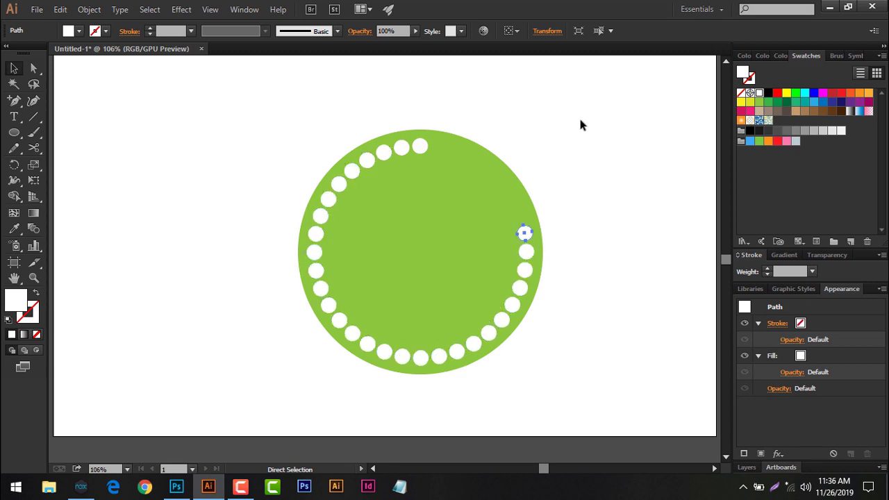
key("ctrl+d")
key("ctrl+d")
key("ctrl+d")
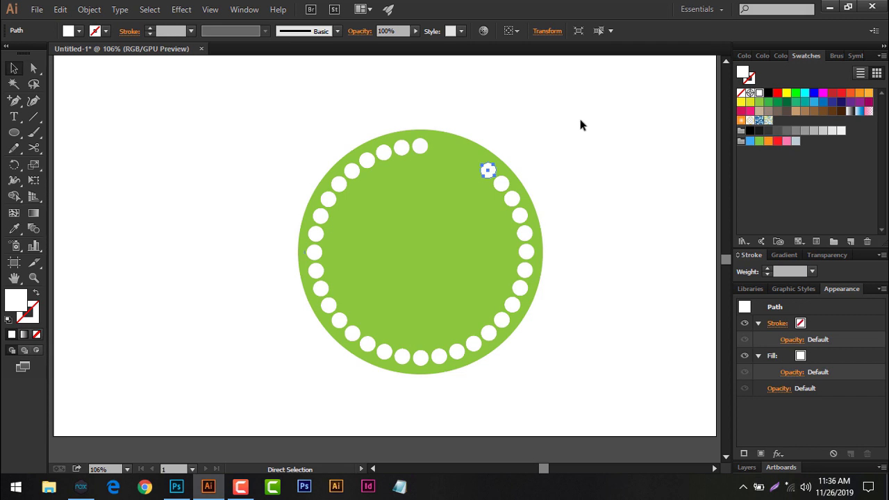
key("ctrl+d")
key("ctrl+d")
key("ctrl+d")
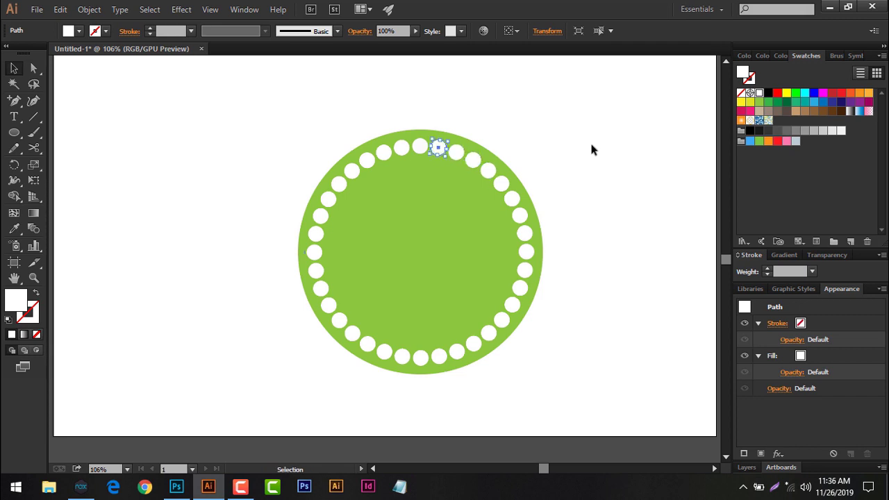
left_click(320, 124)
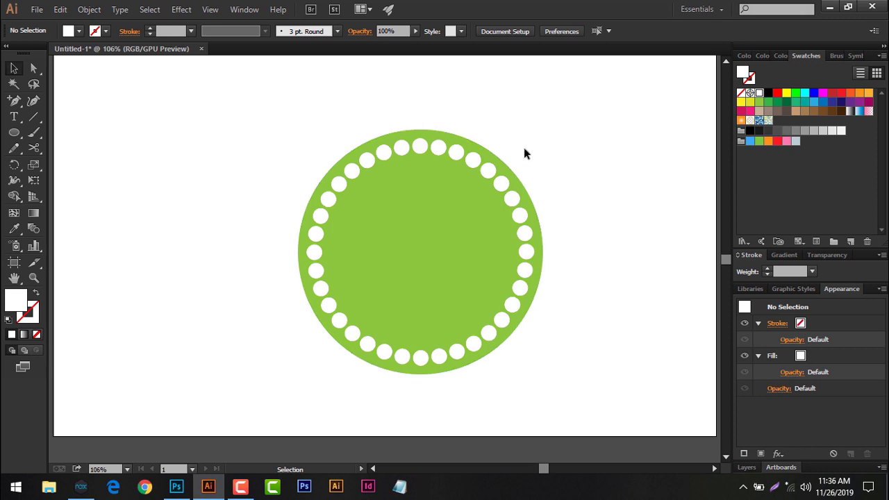
Step: Type '80%' and 'Discount' on two lines left of the badge, correcting the 'Diacount' typo
left_click(422, 255)
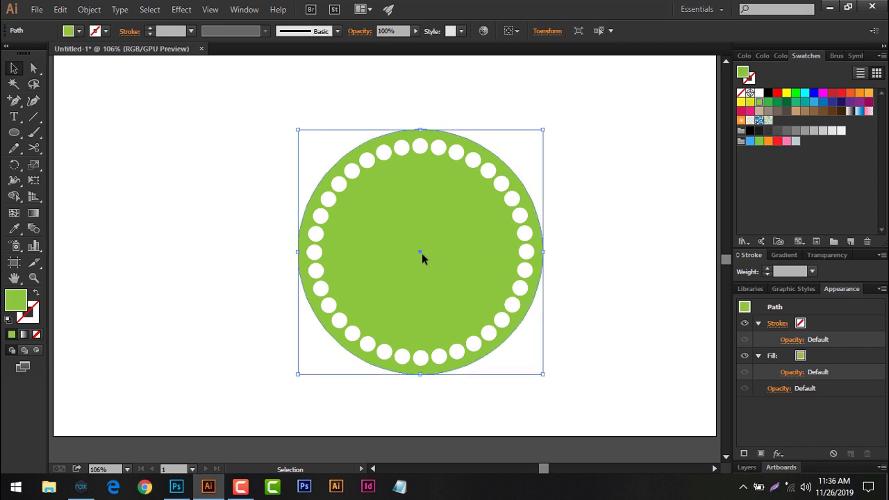
scroll(157, 203, "down", 2)
scroll(161, 199, "up", 1)
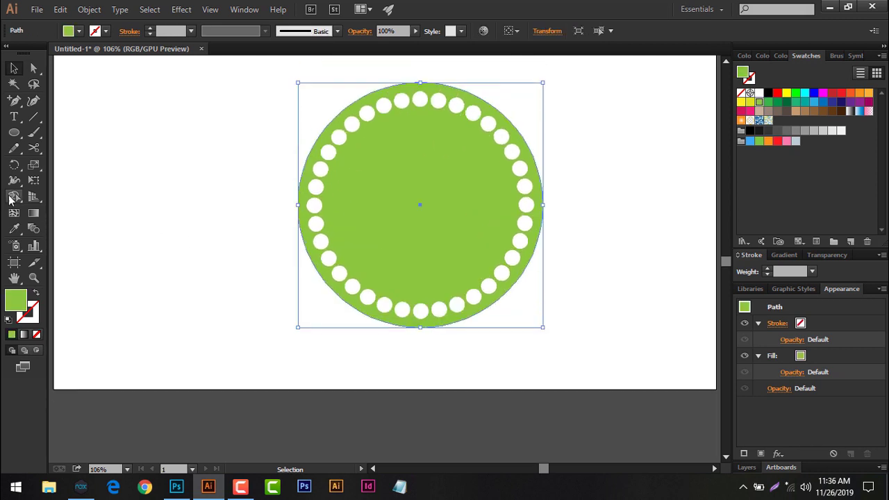
left_click(14, 116)
left_click(153, 203)
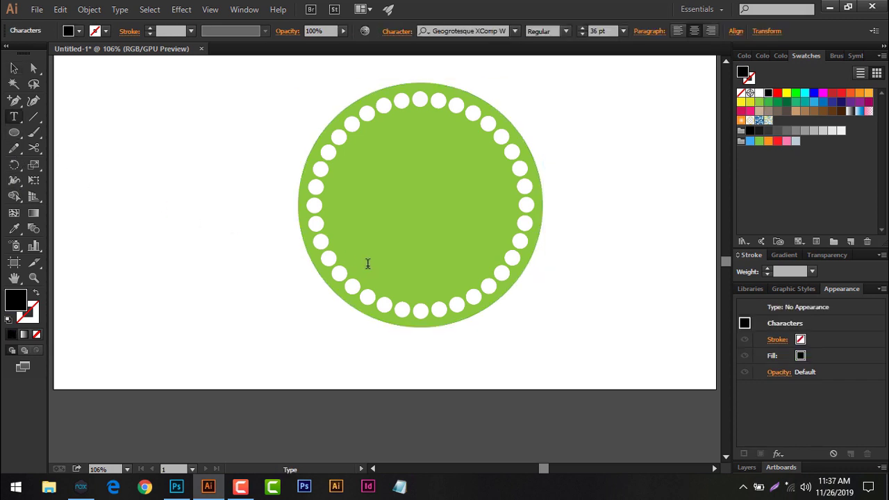
type("80")
type("%")
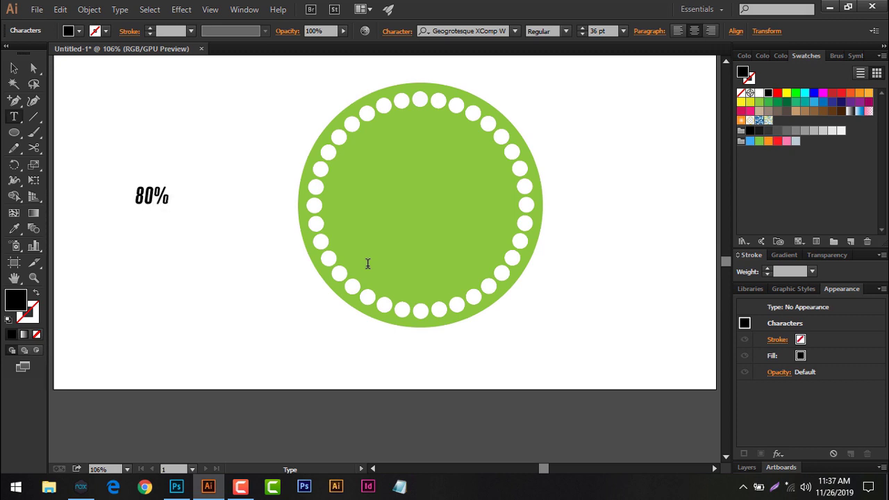
key("Return")
type("Diac")
type("ount")
left_click_drag(136, 233, 145, 234)
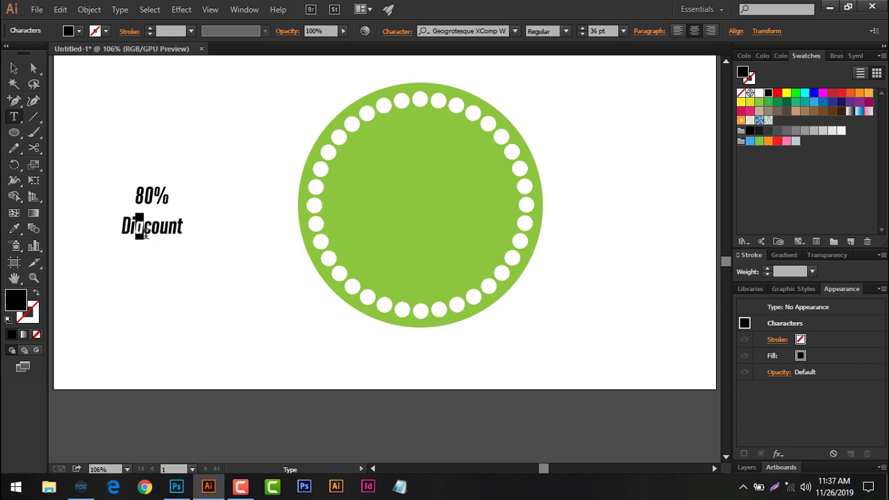
type("s")
left_click(14, 68)
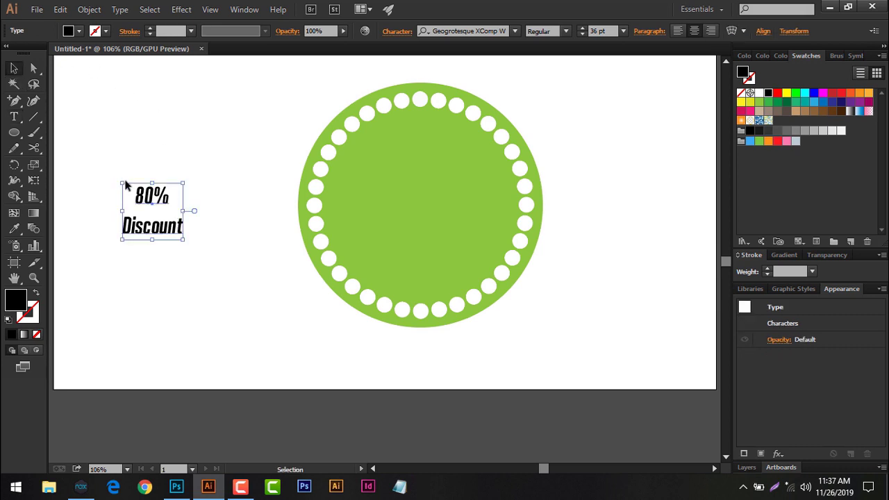
Step: Move the '80% Discount' text to the circle's centre and set it to 72 pt
left_click_drag(126, 185, 393, 178)
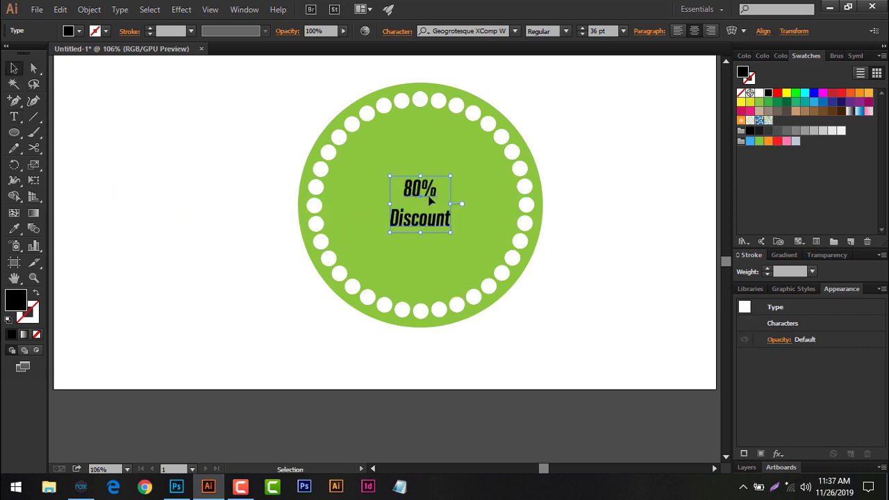
left_click(623, 30)
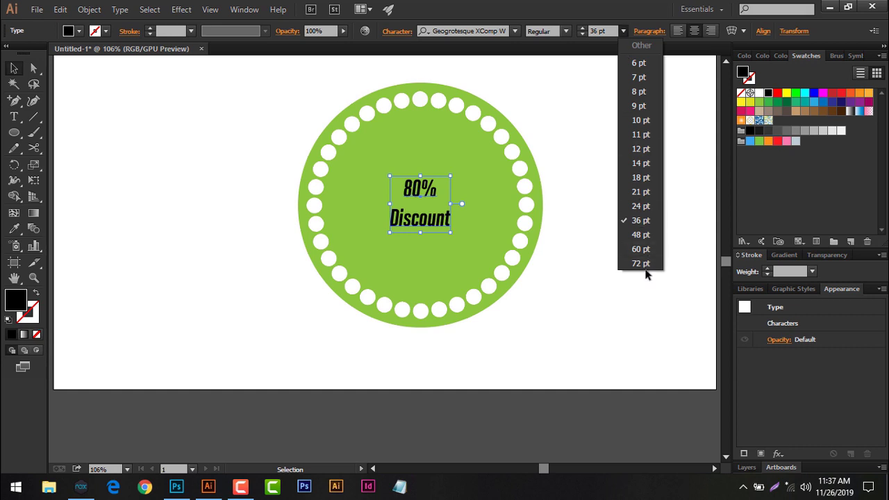
left_click(643, 248)
left_click(624, 31)
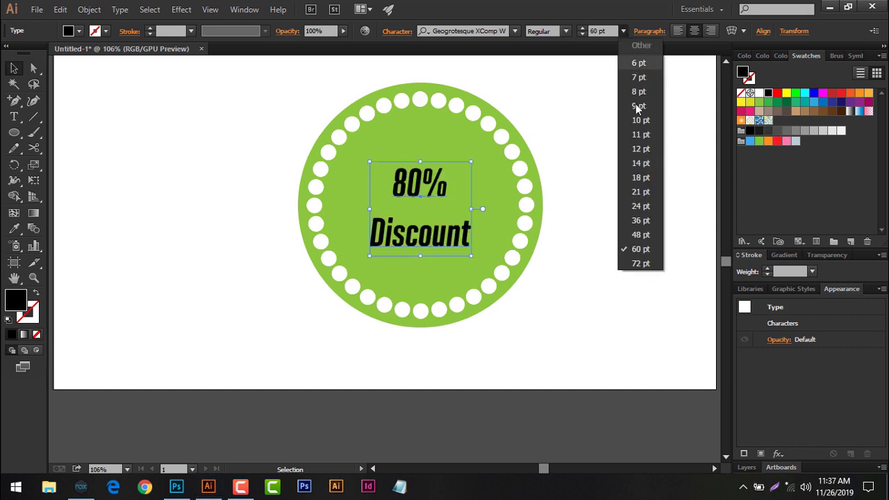
left_click(640, 258)
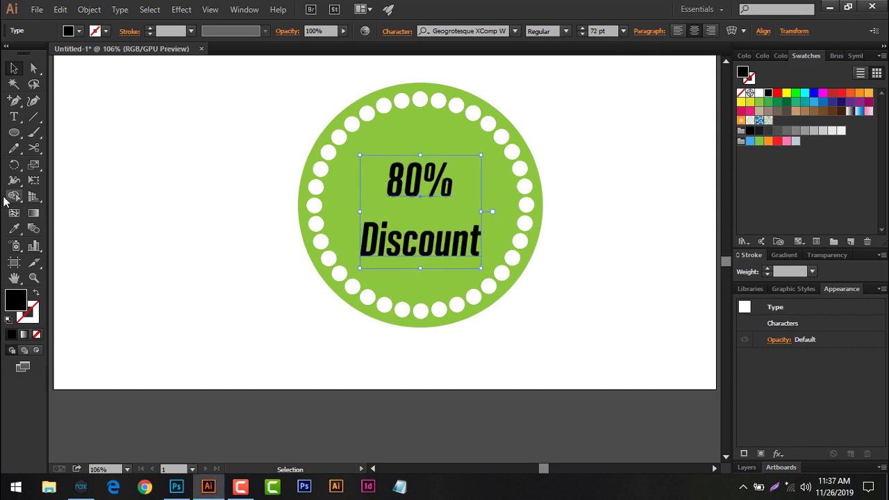
Step: Enlarge the '80%' line to 129 pt and nudge the text block slightly down
double_click(393, 183)
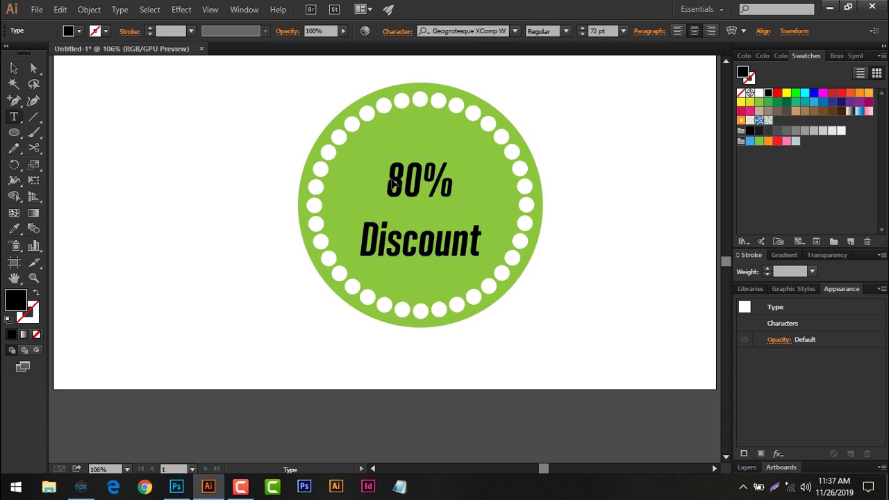
left_click_drag(388, 181, 452, 184)
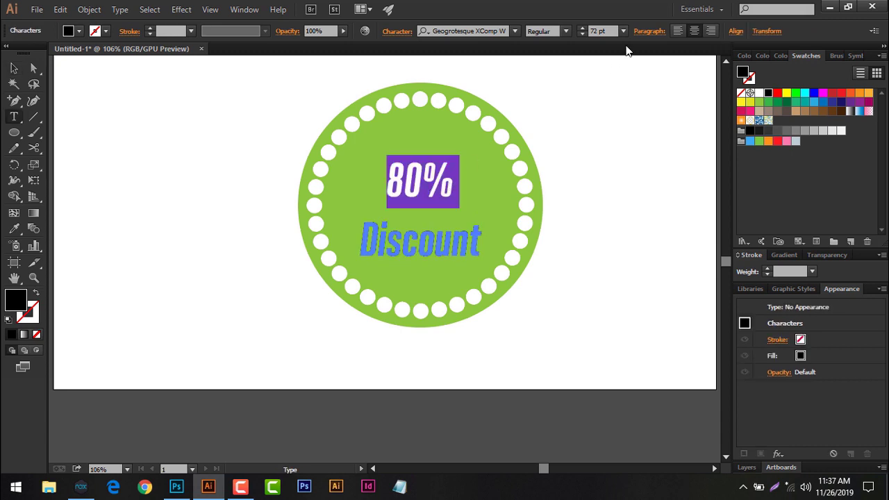
left_click(583, 29)
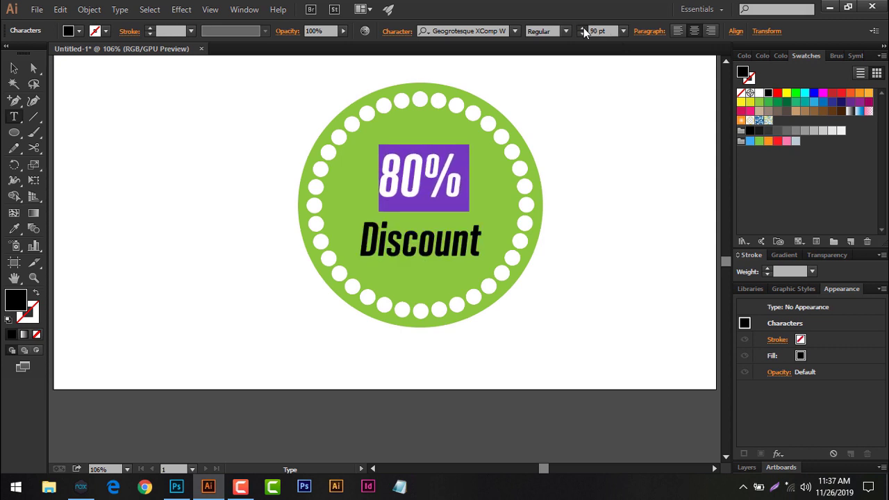
left_click_drag(584, 29, 584, 29)
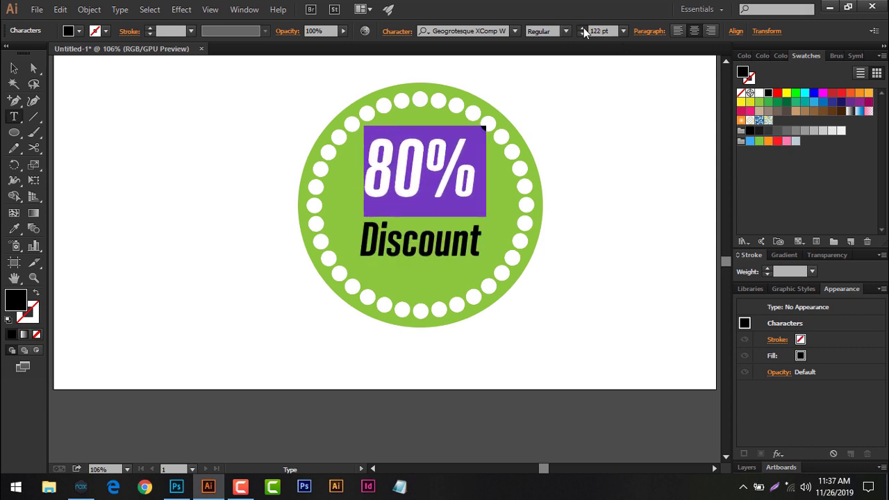
key("Right")
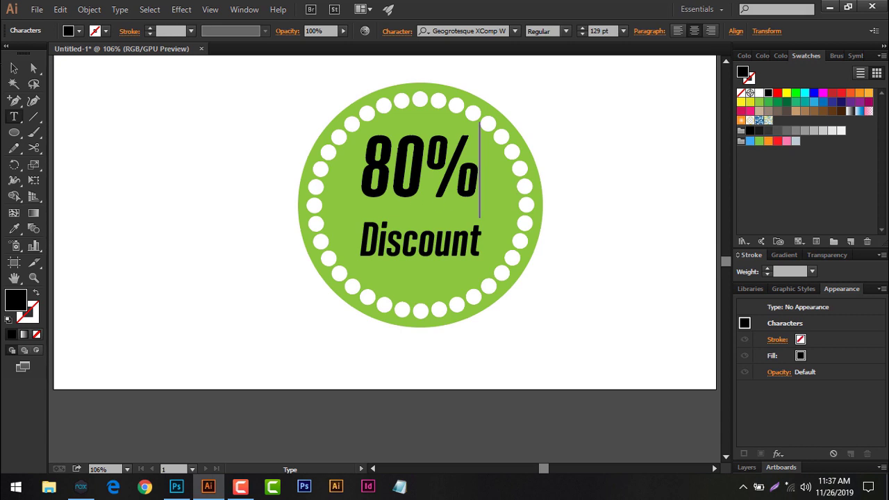
left_click(13, 70)
left_click_drag(420, 173, 419, 175)
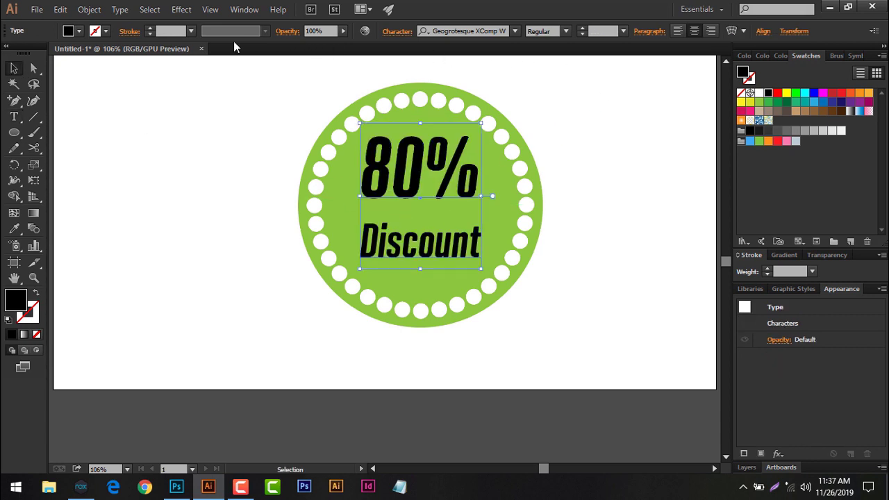
Step: Fill the '80% Discount' text with white (FFFFFF)
double_click(17, 301)
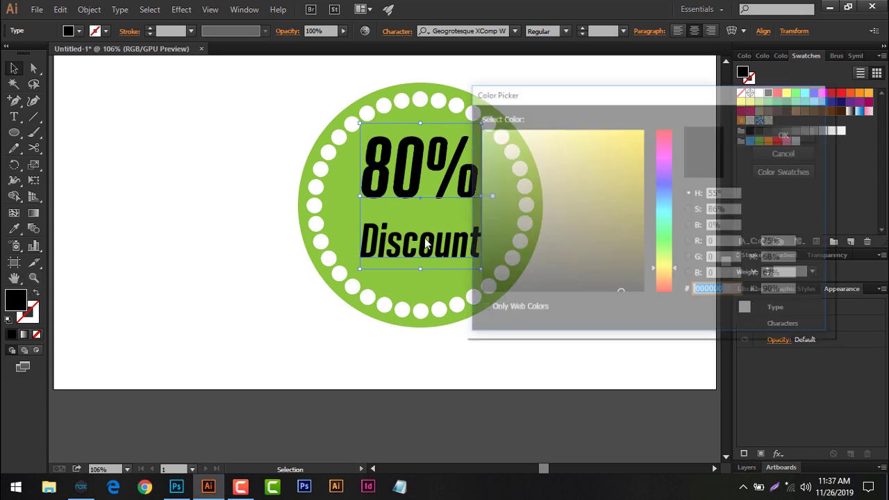
type("ffffff")
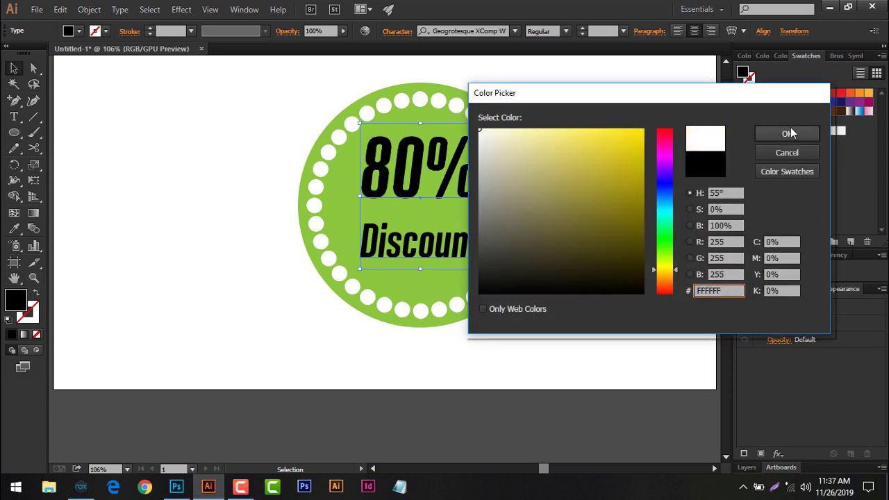
left_click(788, 133)
left_click(641, 226)
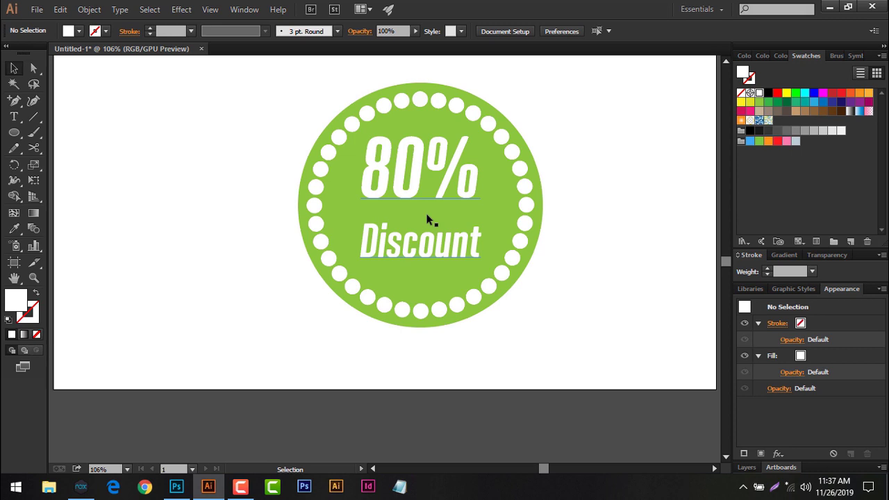
Step: Slightly reposition the badge text and select the green circle
scroll(427, 220, "up", 2)
scroll(426, 220, "up", 2)
scroll(427, 220, "down", 2)
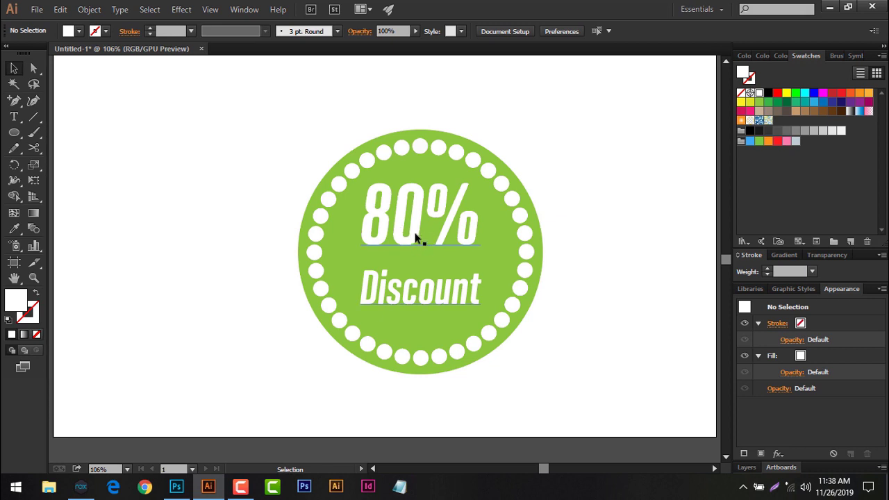
left_click_drag(415, 238, 429, 246)
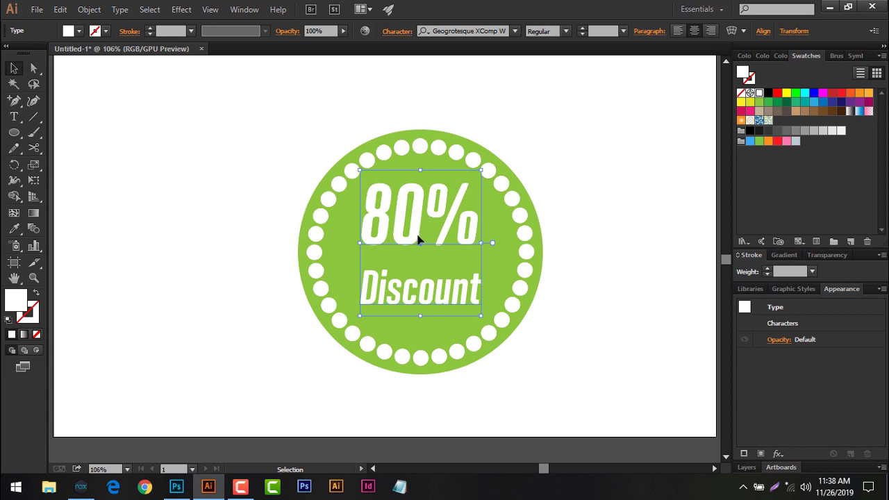
left_click(538, 220)
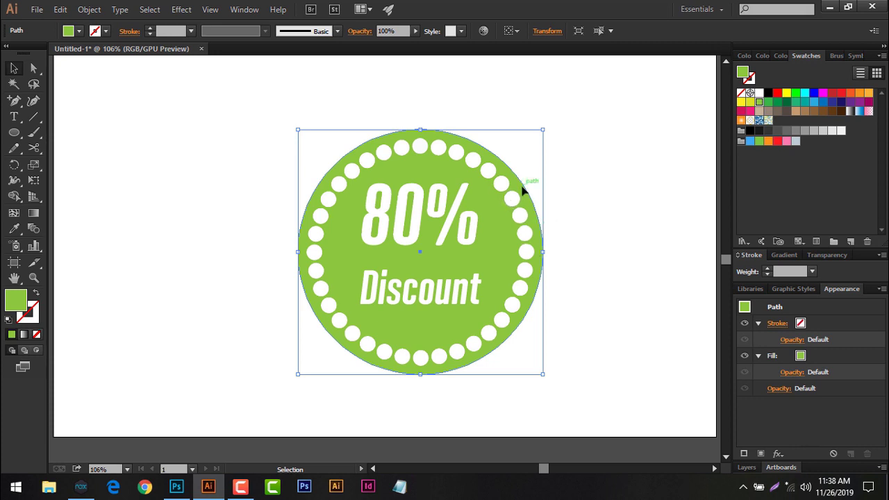
Step: Create a 14 px Offset Path around the green circle
left_click(89, 9)
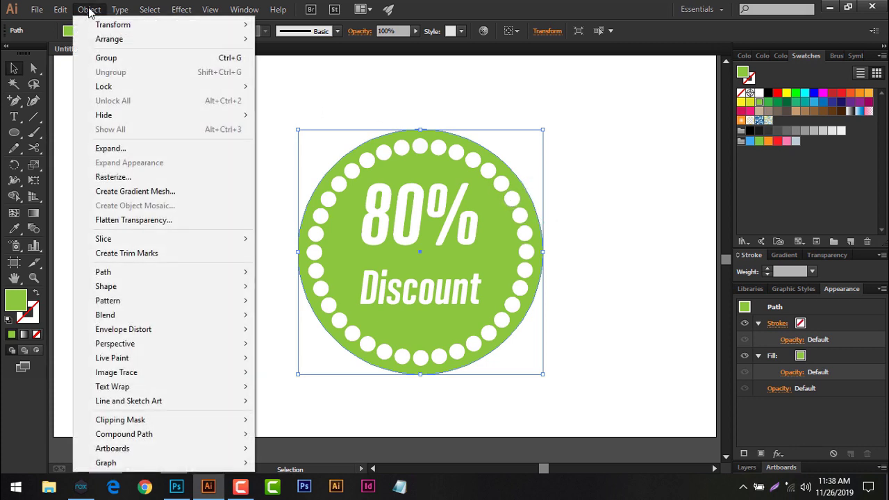
mouse_move(103, 272)
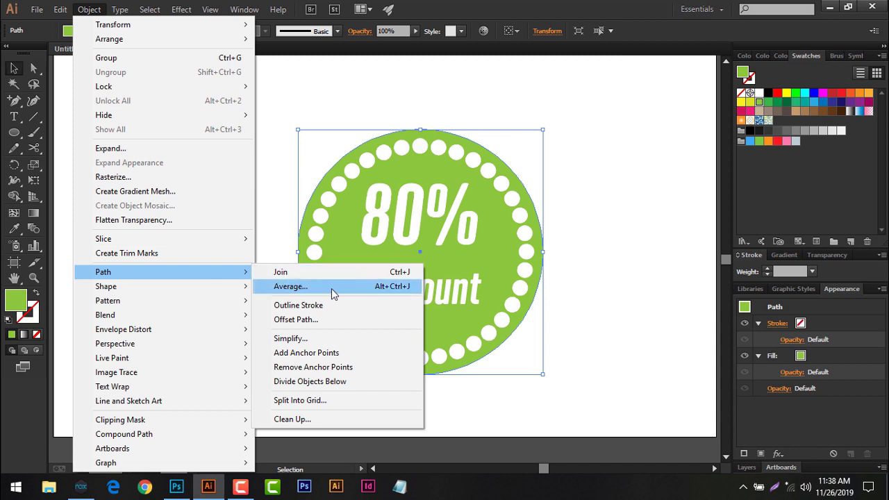
left_click(356, 323)
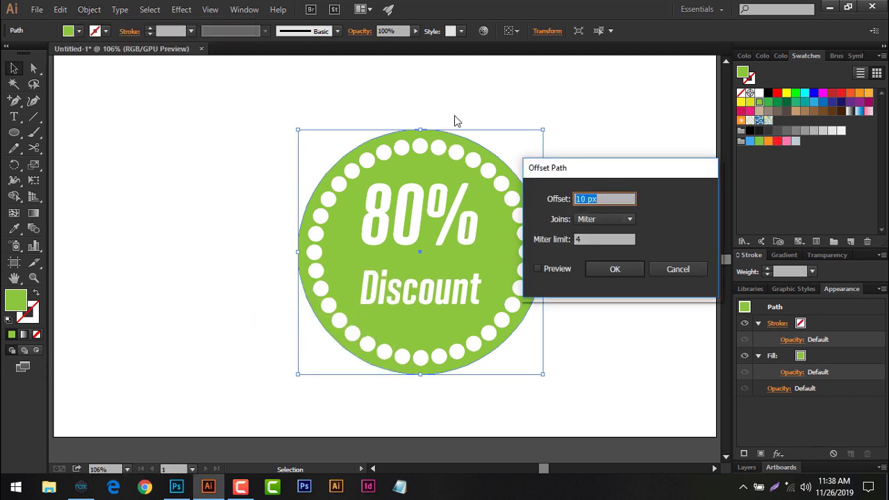
left_click(549, 267)
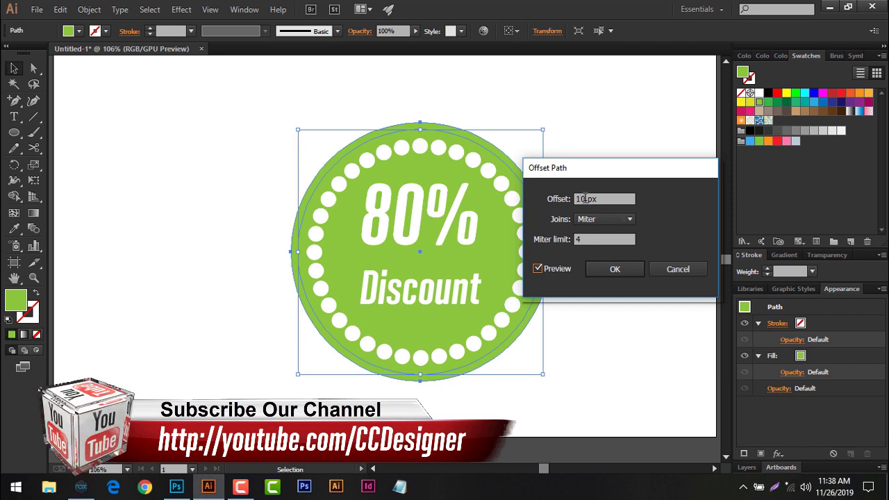
double_click(579, 198)
type("14")
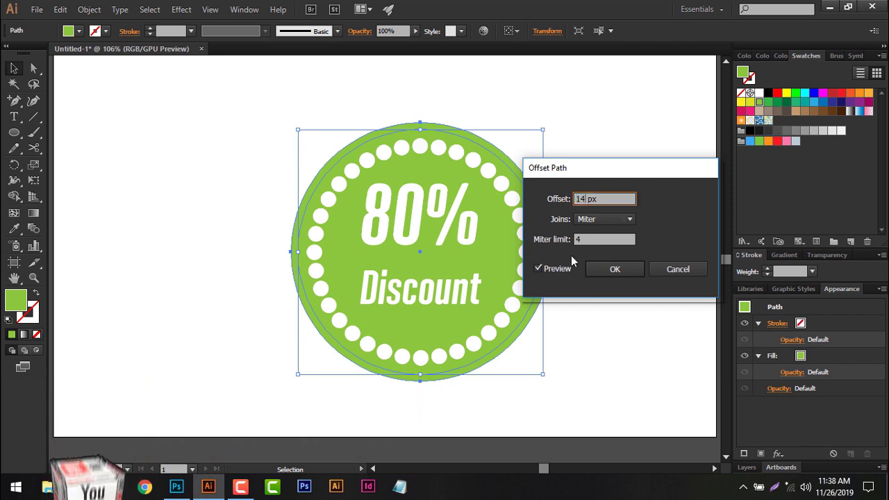
left_click(598, 239)
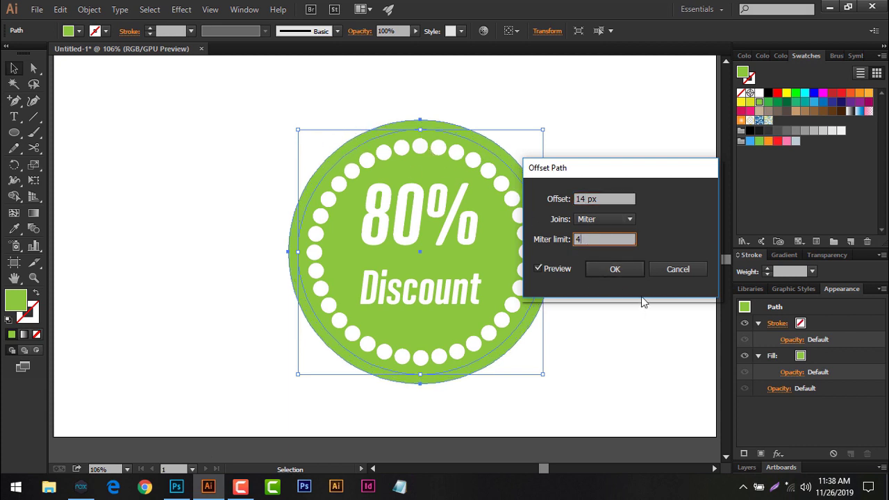
left_click(630, 271)
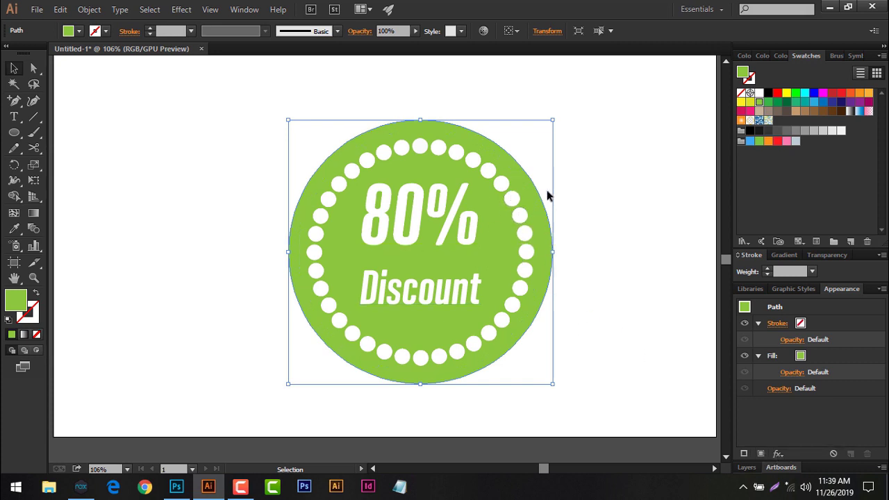
Step: Preview a Zig Zag effect on the outer circle with points at 20% relative size
left_click(778, 454)
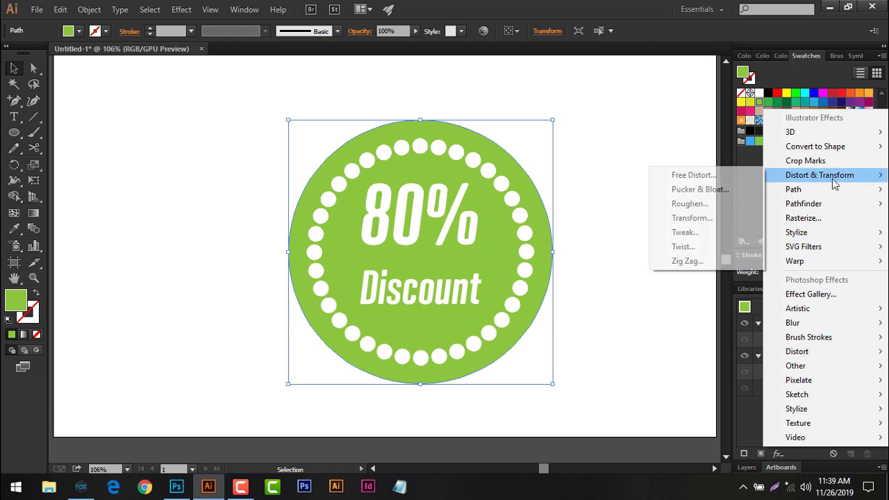
mouse_move(793, 189)
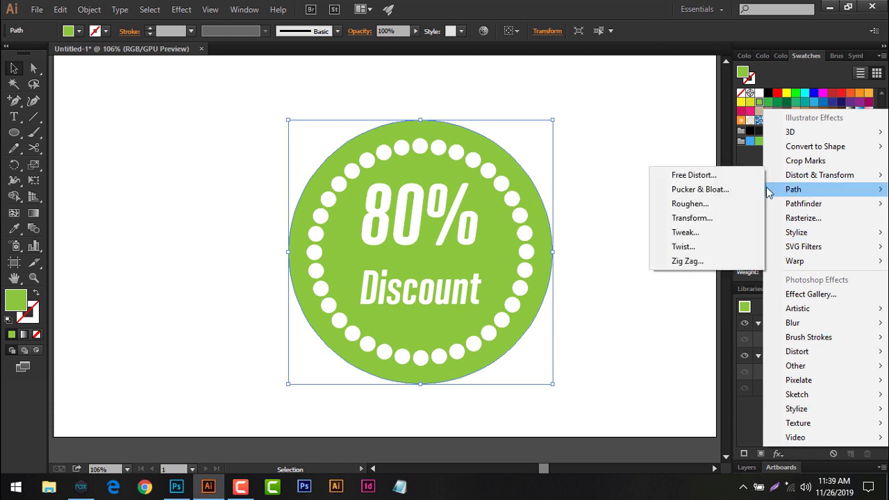
left_click(738, 261)
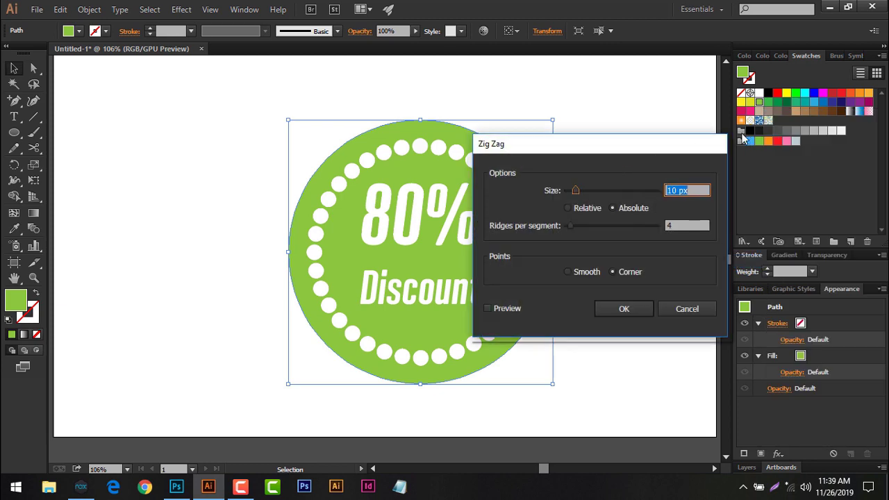
left_click_drag(629, 143, 731, 137)
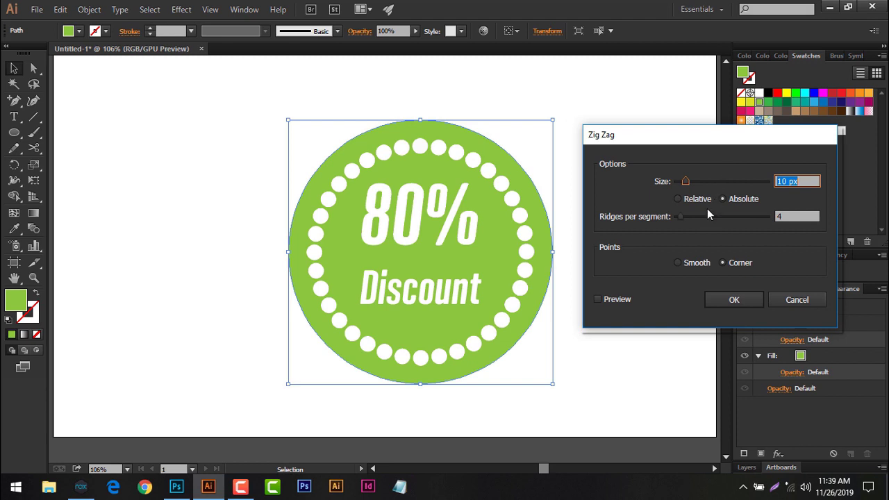
left_click(626, 302)
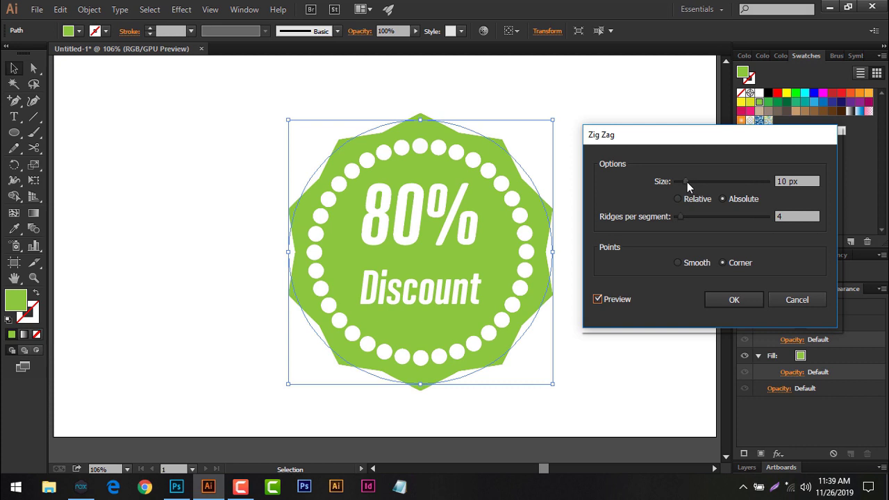
mouse_move(687, 181)
left_mouse_down()
mouse_move(710, 188)
mouse_move(695, 186)
left_mouse_up()
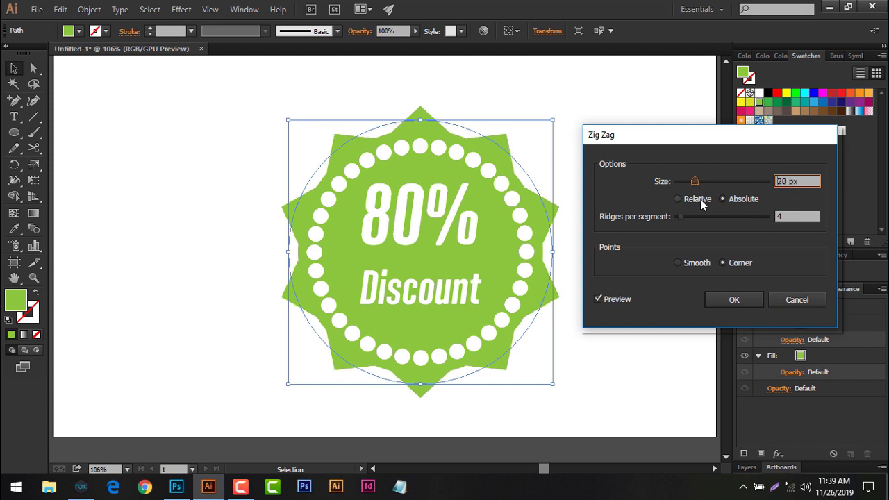
left_click(699, 200)
left_click(725, 201)
left_click(703, 203)
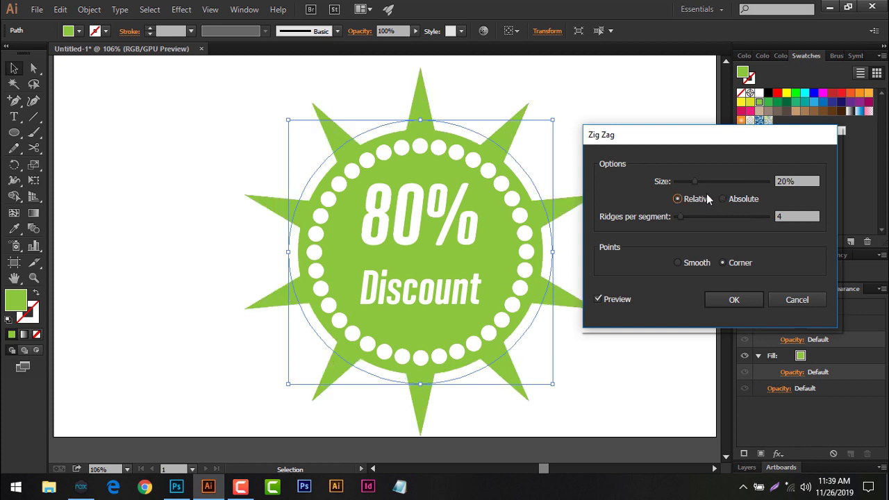
Step: Test Zig Zag spike sizes, switching between Absolute 100 px and Relative about 57%
left_click(725, 199)
left_click_drag(696, 181, 779, 181)
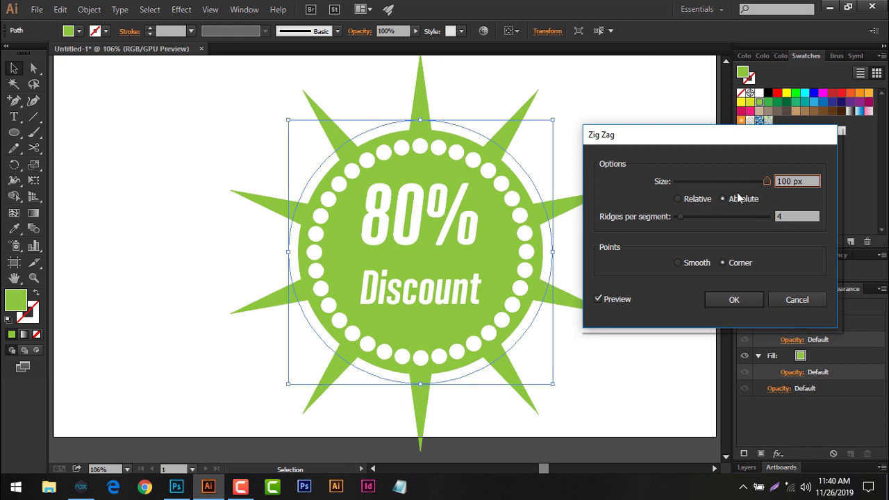
left_click(694, 199)
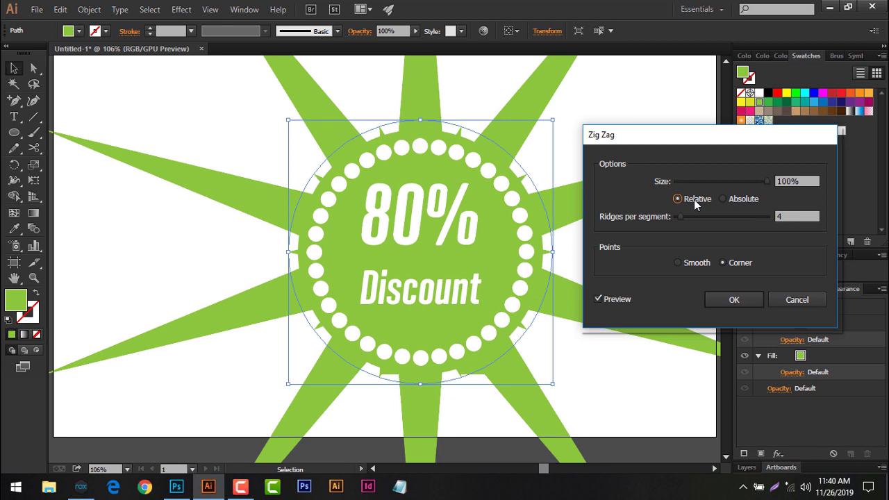
left_click_drag(768, 181, 714, 182)
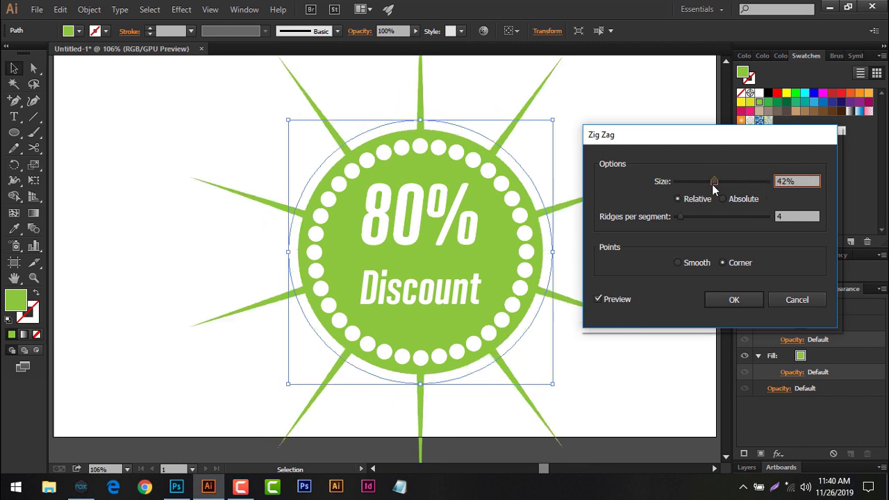
left_click(723, 199)
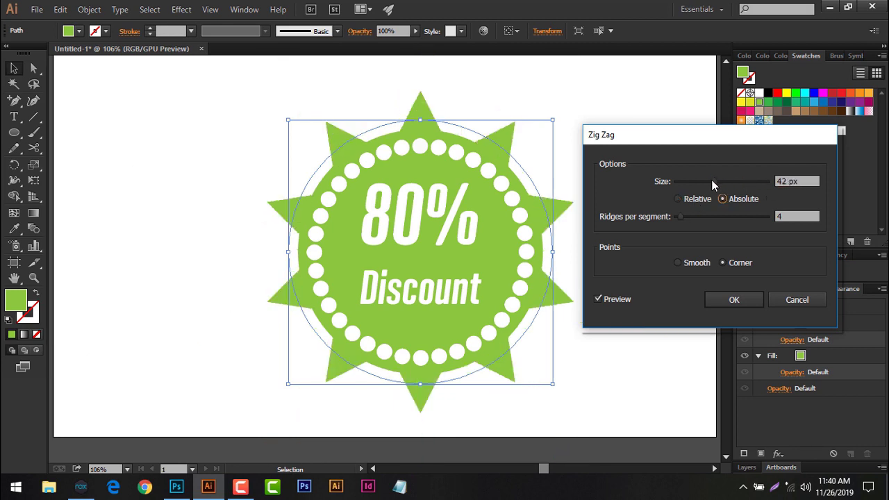
left_click_drag(714, 182, 770, 182)
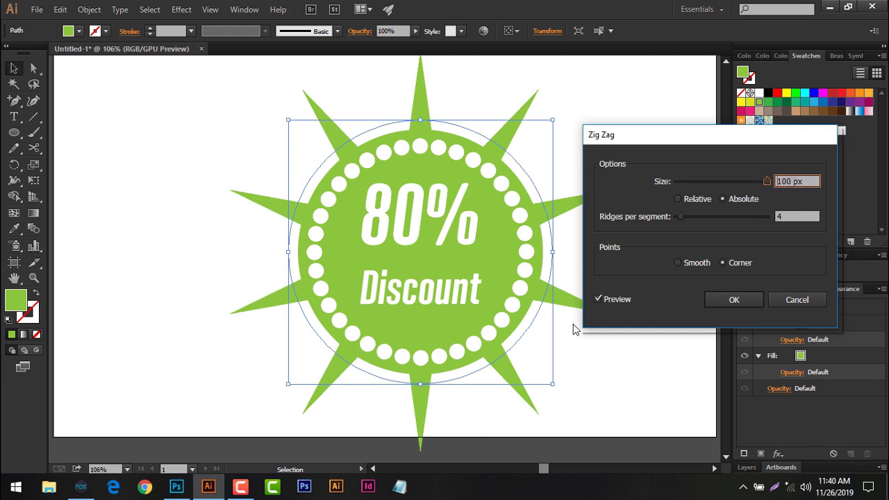
left_click(698, 199)
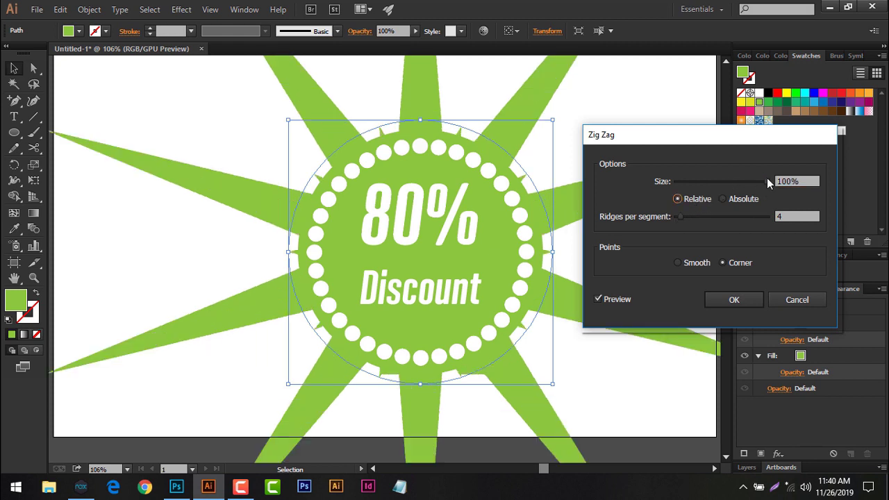
mouse_move(767, 182)
left_mouse_down()
mouse_move(728, 182)
mouse_move(736, 182)
left_mouse_up()
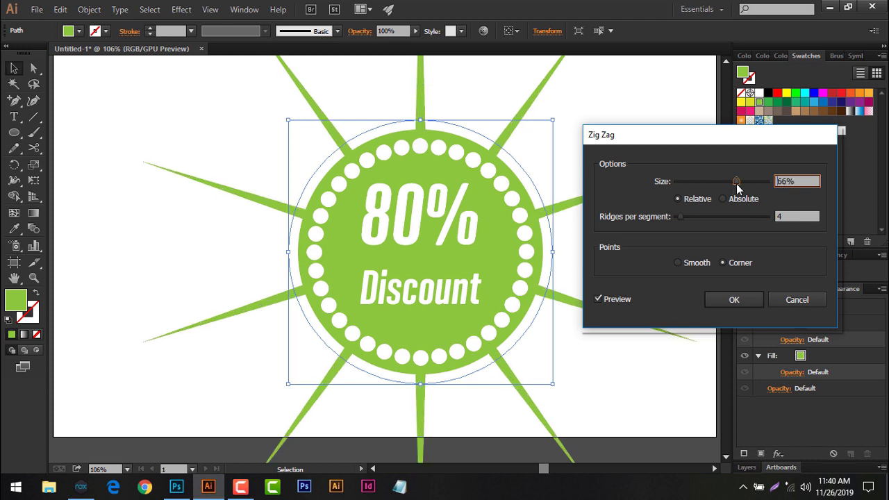
Step: Set the Zig Zag to 24 ridges at 56% relative size
left_click_drag(726, 143, 819, 128)
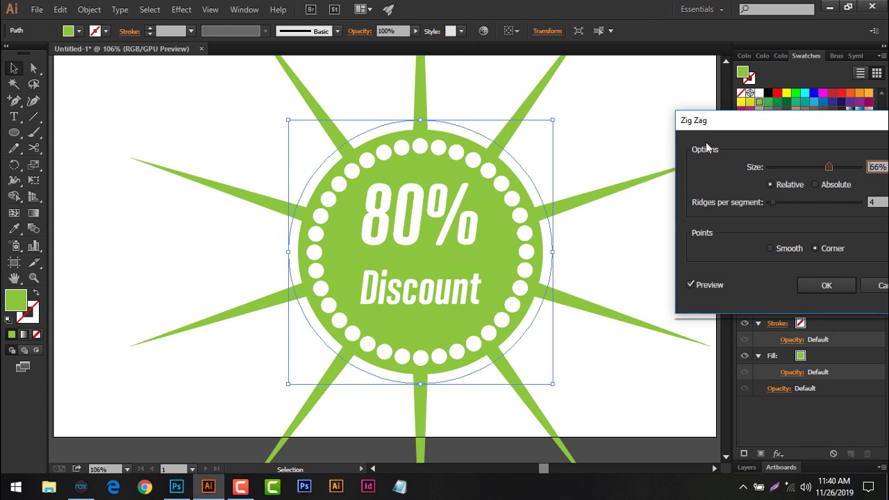
left_click_drag(767, 128, 671, 106)
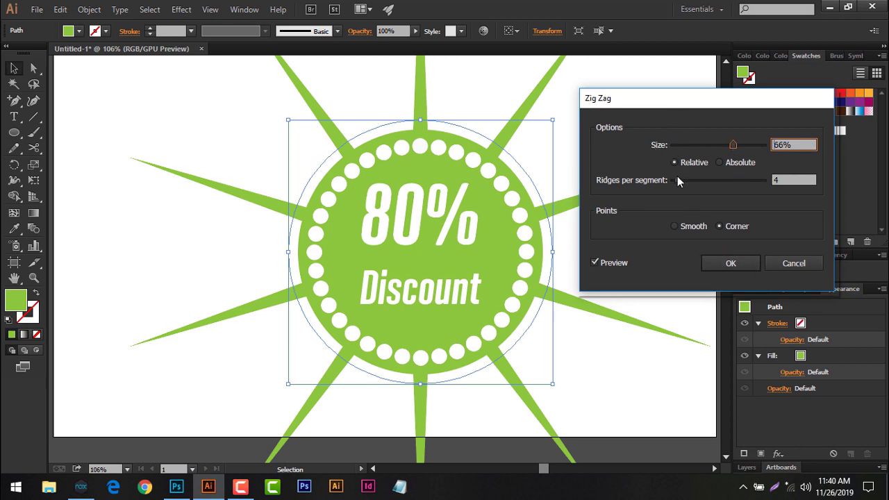
left_click_drag(679, 180, 695, 185)
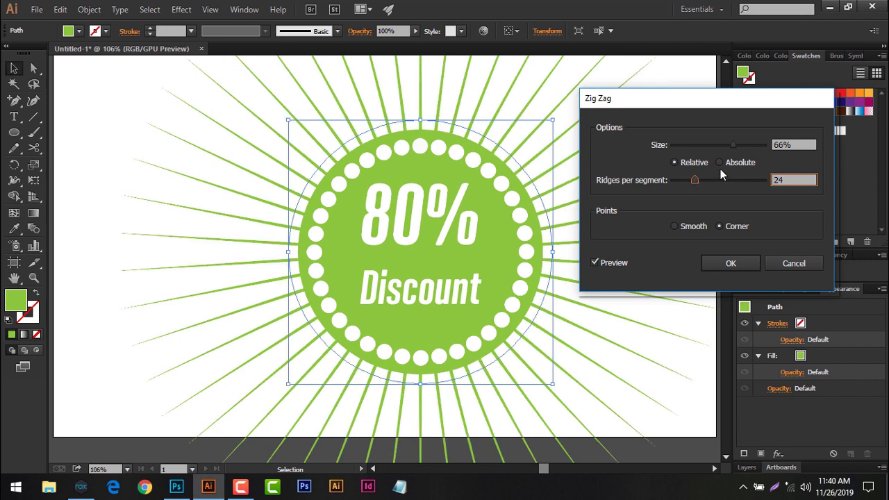
left_click_drag(733, 144, 722, 147)
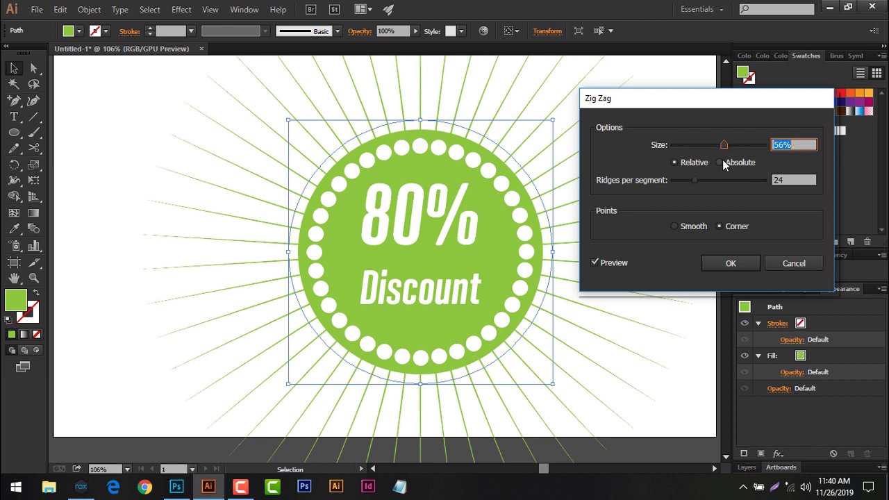
Step: Switch the Zig Zag to absolute size with smooth points, shrinking the waves and adjusting the ridges
left_click(720, 164)
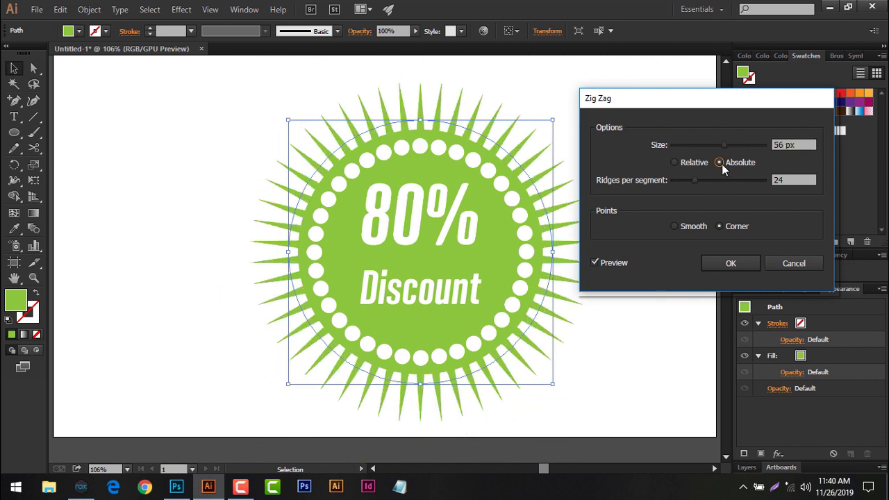
left_click_drag(694, 180, 671, 182)
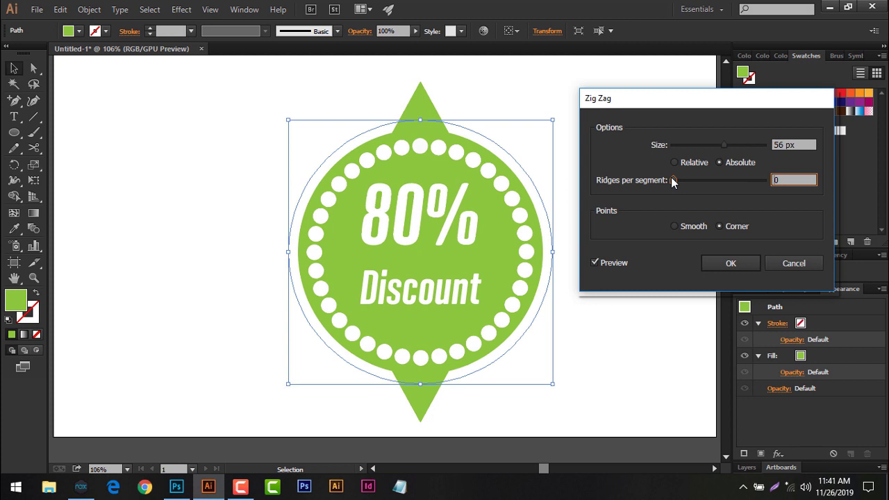
left_click_drag(672, 181, 676, 182)
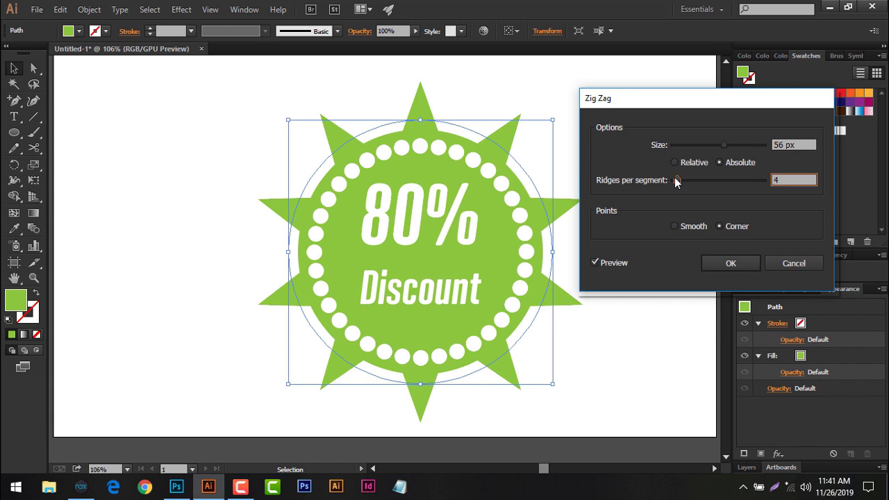
left_click(677, 182)
left_click(695, 225)
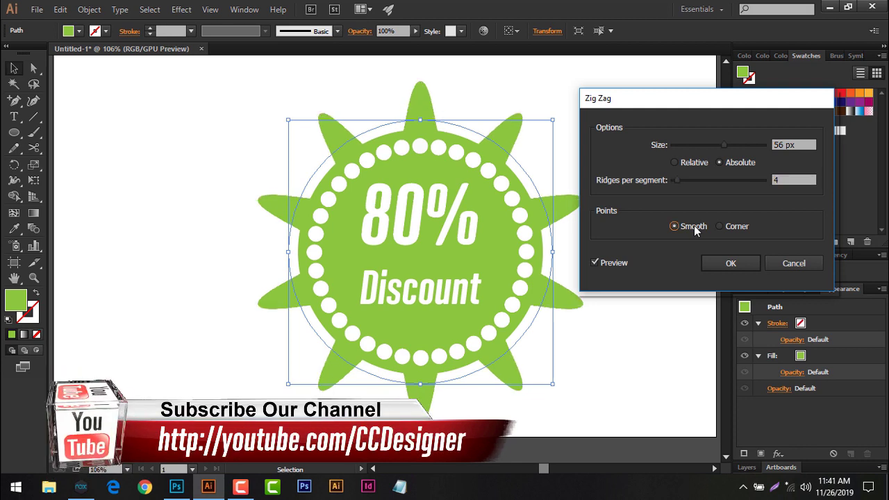
left_click_drag(724, 144, 688, 151)
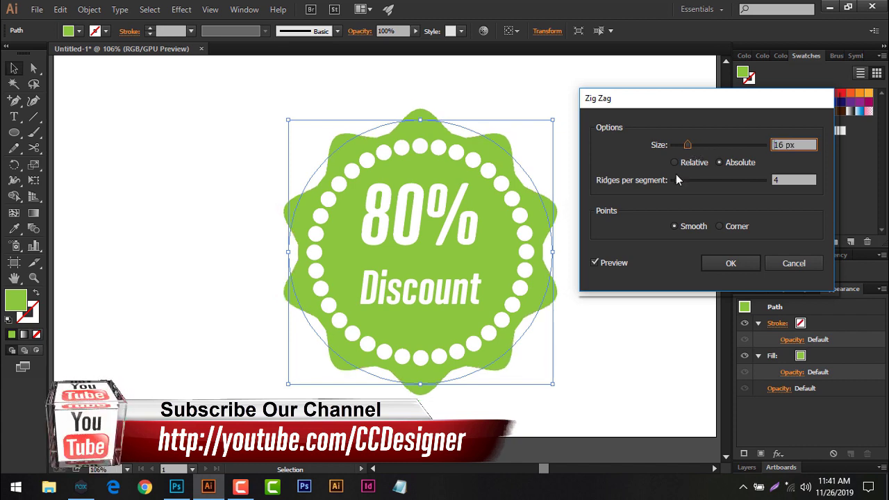
left_click_drag(678, 181, 681, 180)
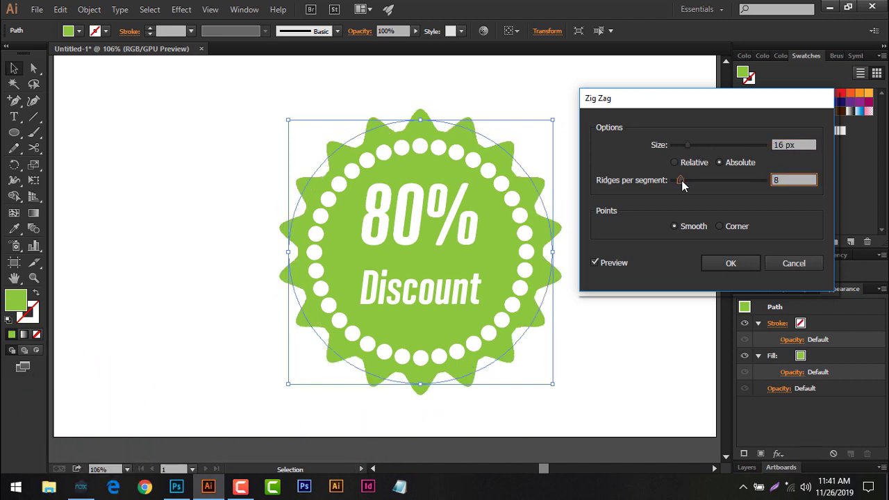
Step: Finalize the smooth zig-zag at 8 px absolute with 6 ridges, apply it and deselect
left_click_drag(689, 146, 684, 147)
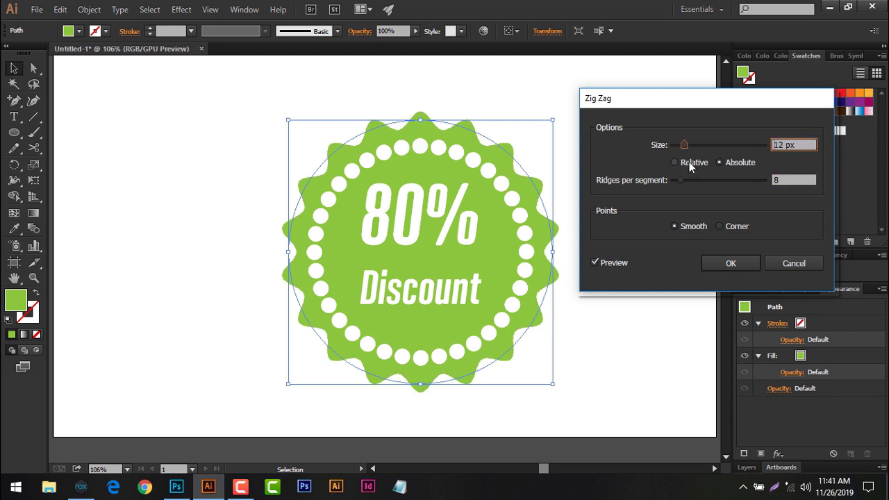
left_click(690, 164)
left_click(731, 163)
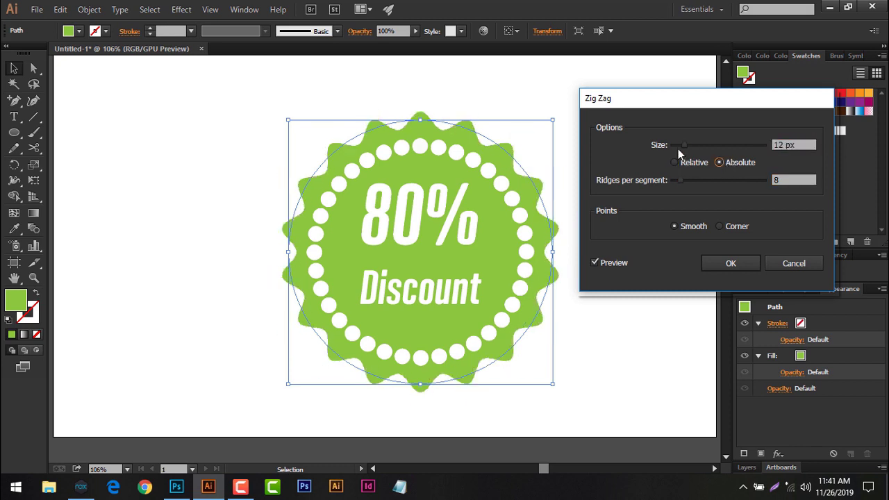
left_click_drag(679, 154, 681, 150)
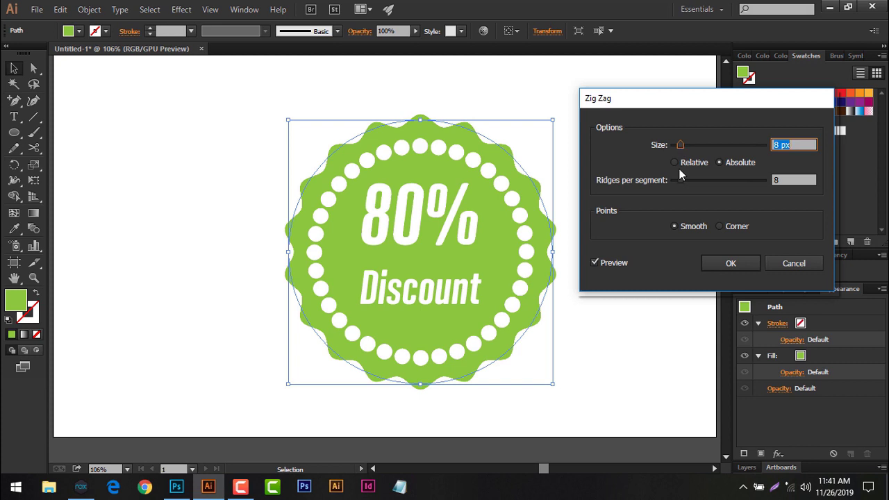
left_click_drag(681, 181, 679, 181)
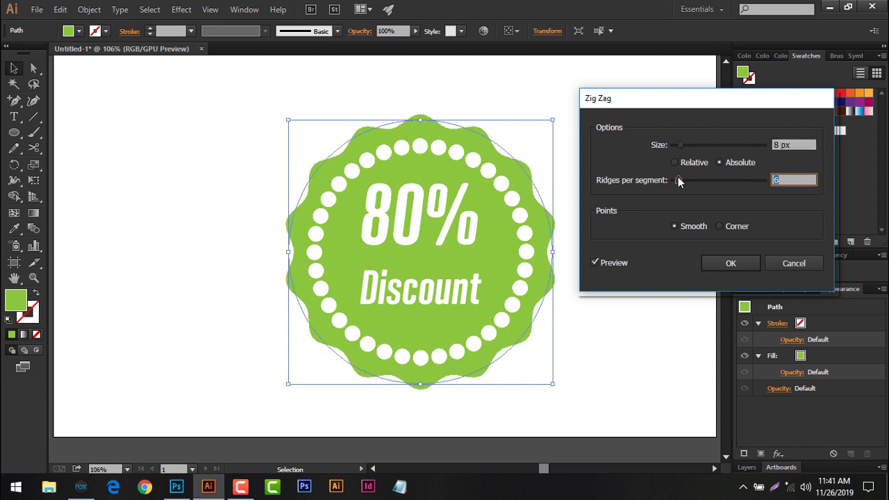
left_click(709, 264)
left_click(631, 262)
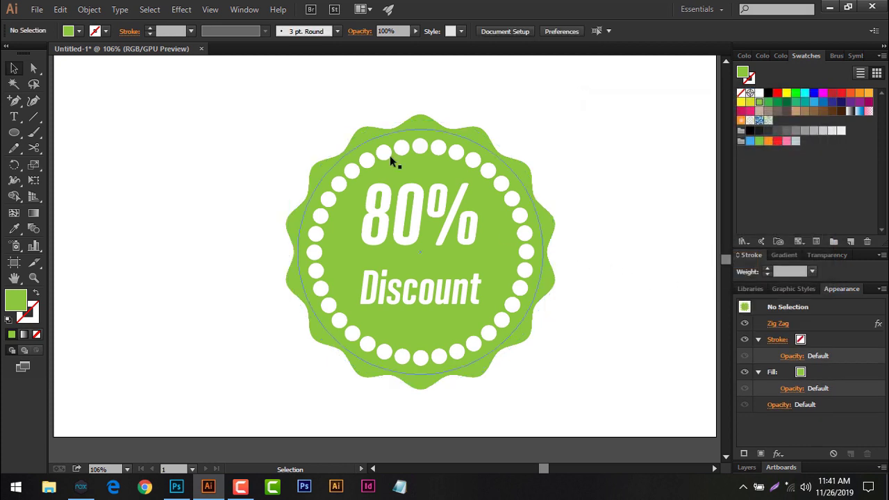
Step: Try several green swatches on the wavy backing shape, settle on a yellow-green fill and deselect
left_click(479, 144)
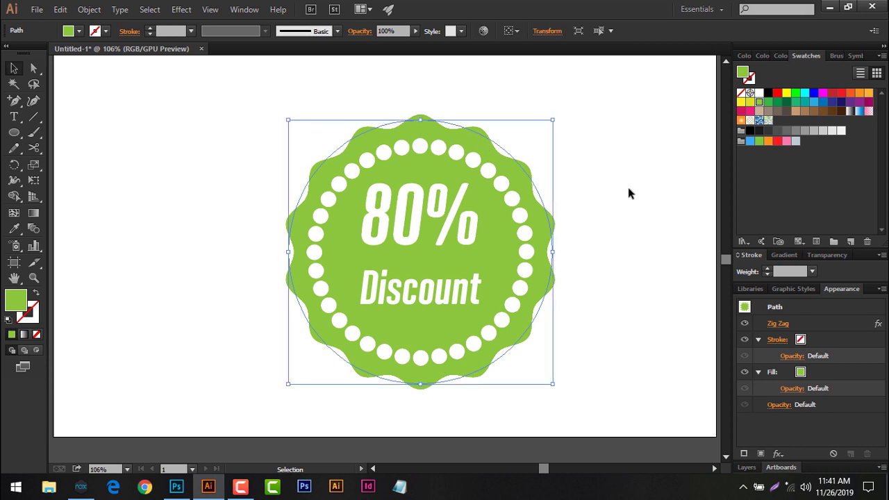
left_click(768, 103)
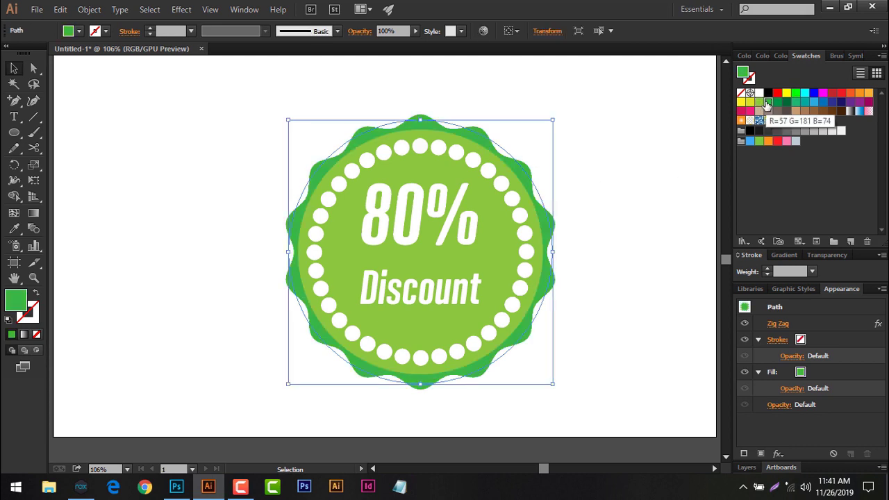
left_click(750, 103)
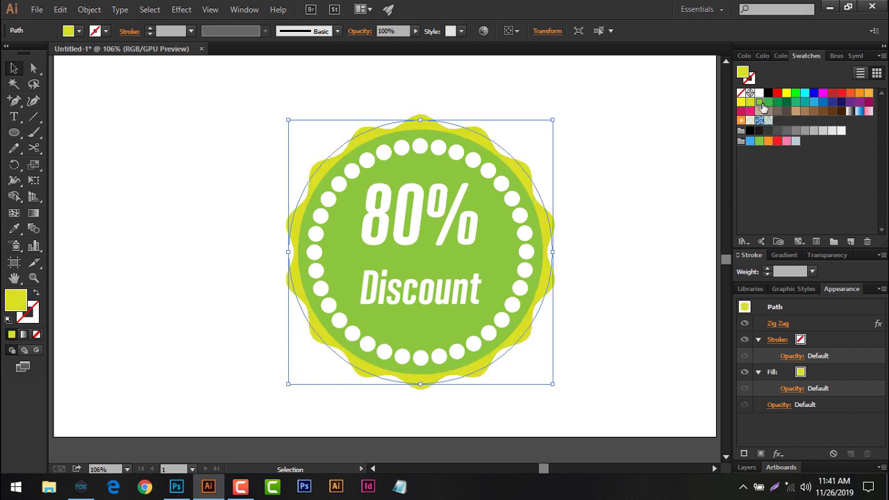
left_click(760, 103)
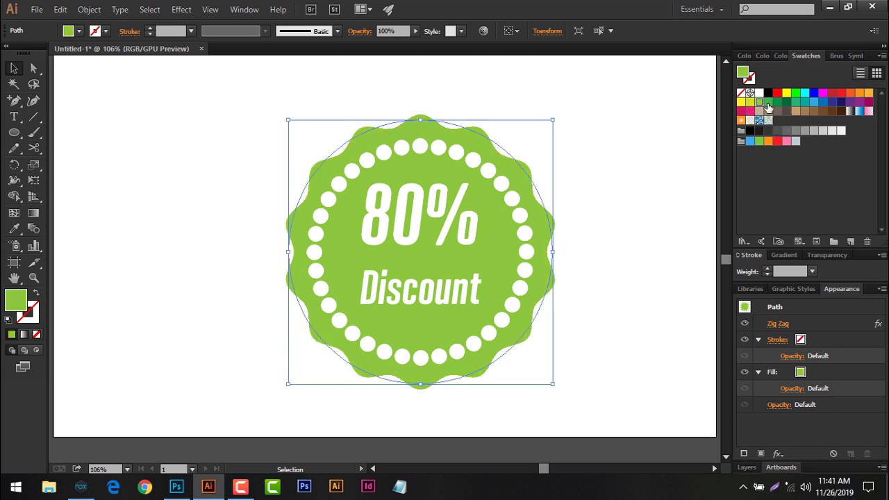
left_click(769, 102)
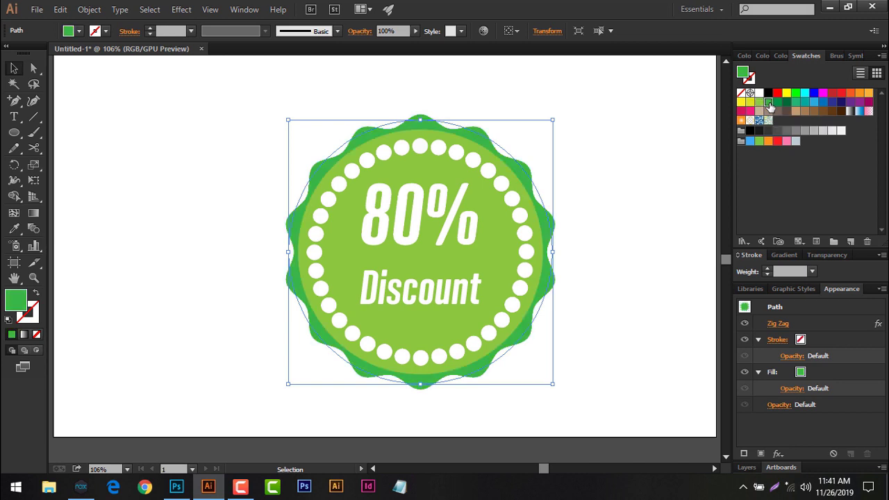
left_click(778, 103)
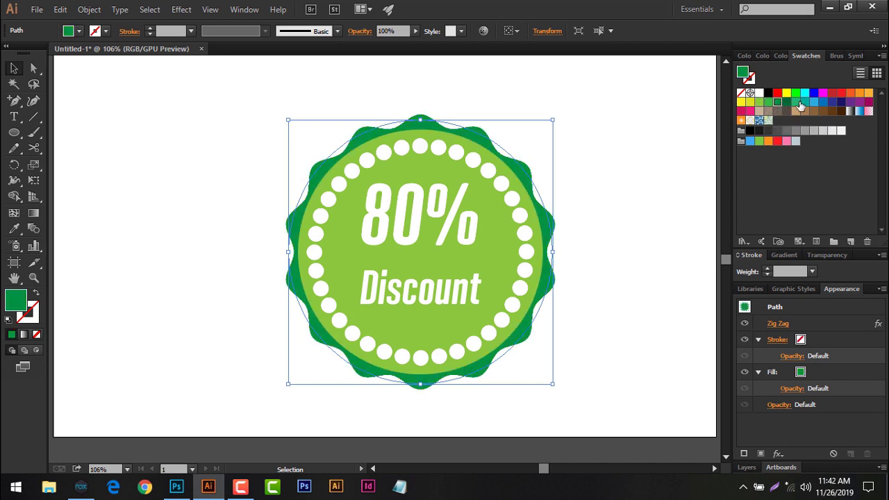
left_click(796, 103)
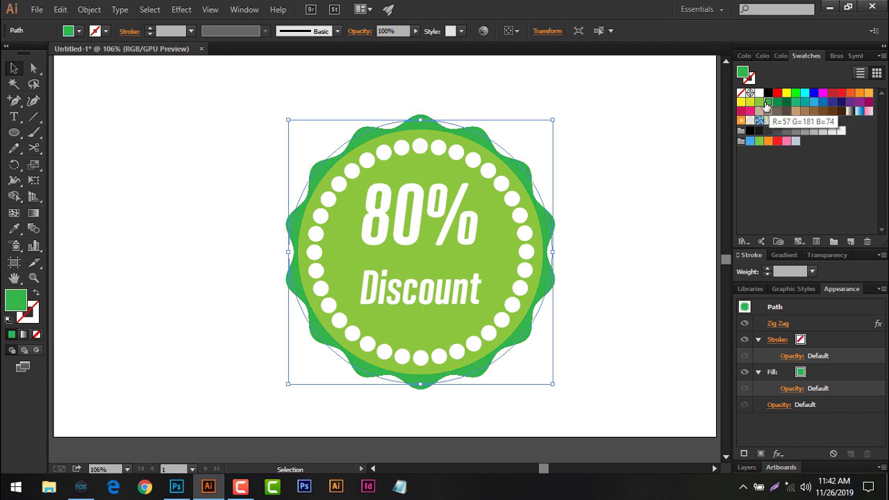
left_click(751, 102)
left_click(606, 198)
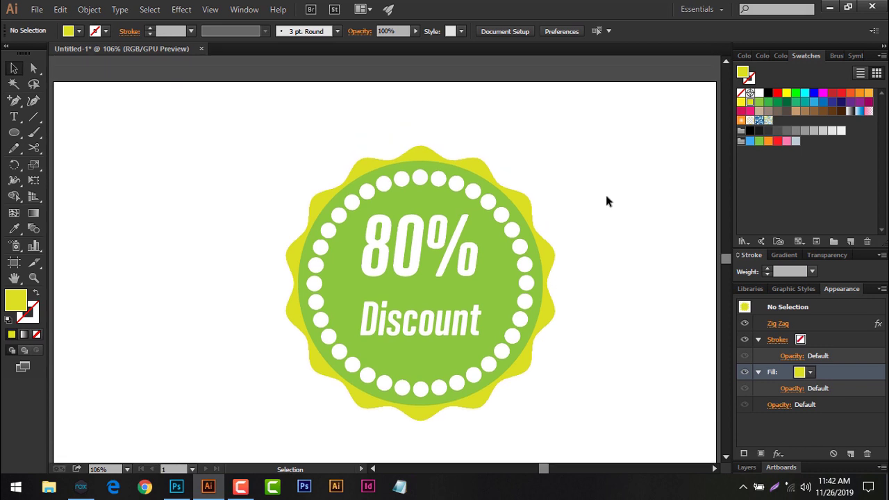
Step: Scroll around the canvas and review the finished badge with nothing selected
scroll(607, 198, "down", 1)
scroll(607, 198, "up", 1)
scroll(607, 198, "up", 1)
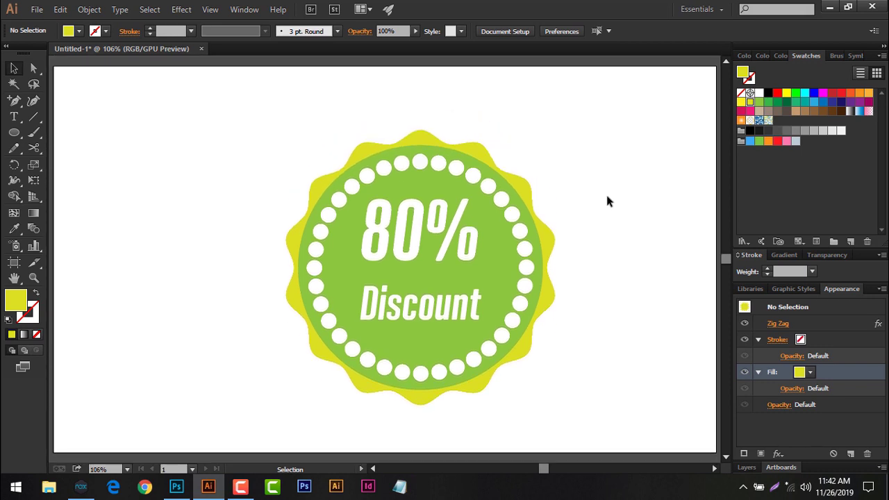
left_click_drag(260, 111, 620, 478)
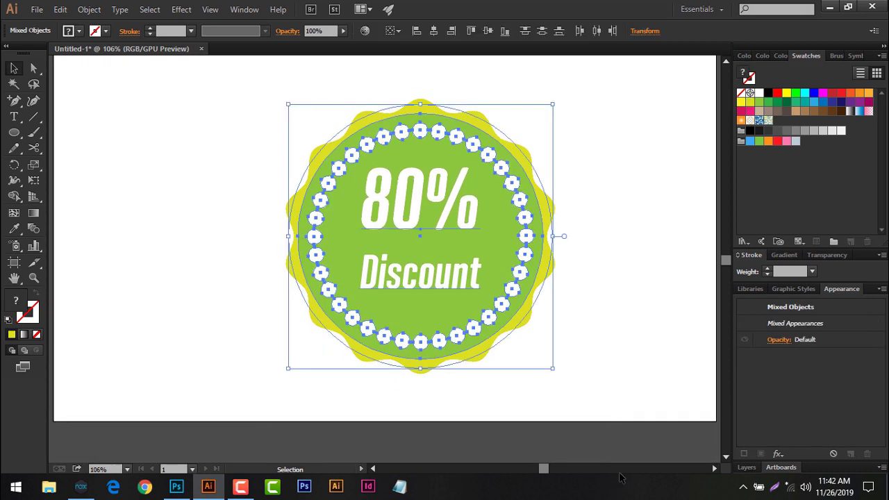
left_click(702, 292)
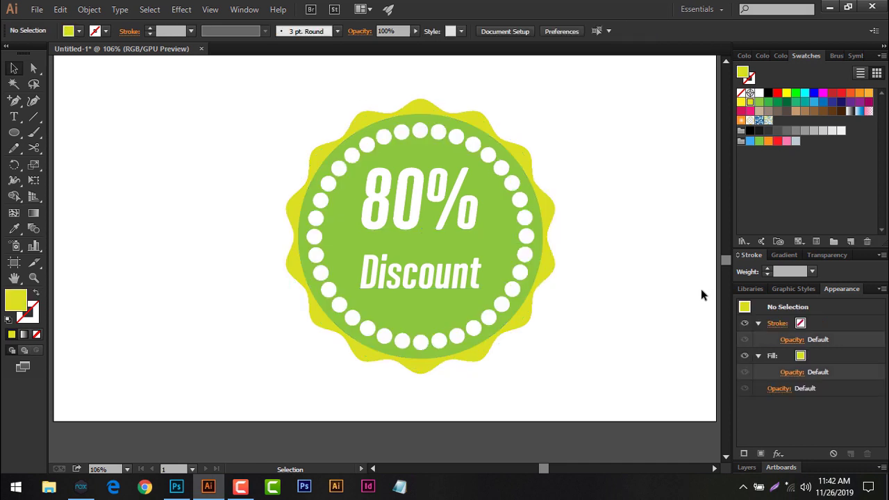